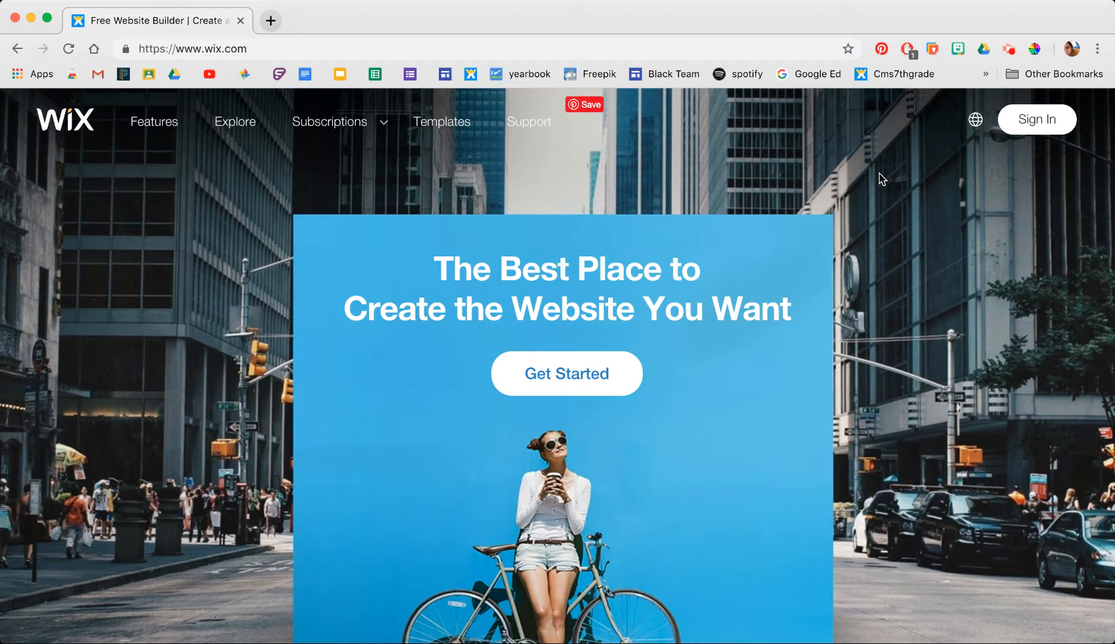
- Sign in to Wix with the Google account
left_click(1033, 115)
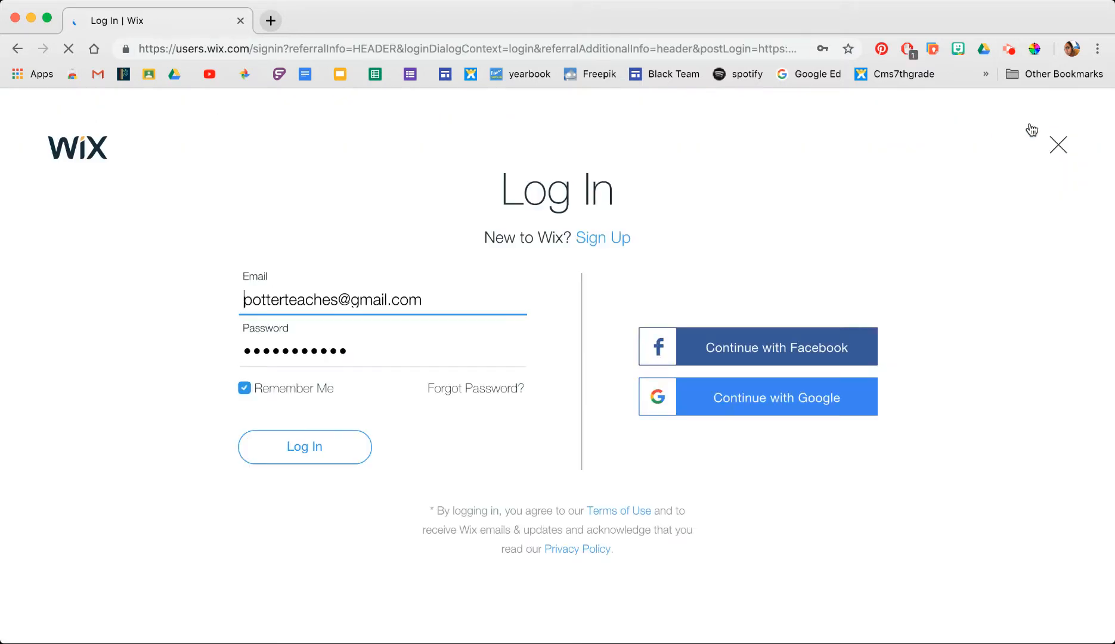
left_click(784, 408)
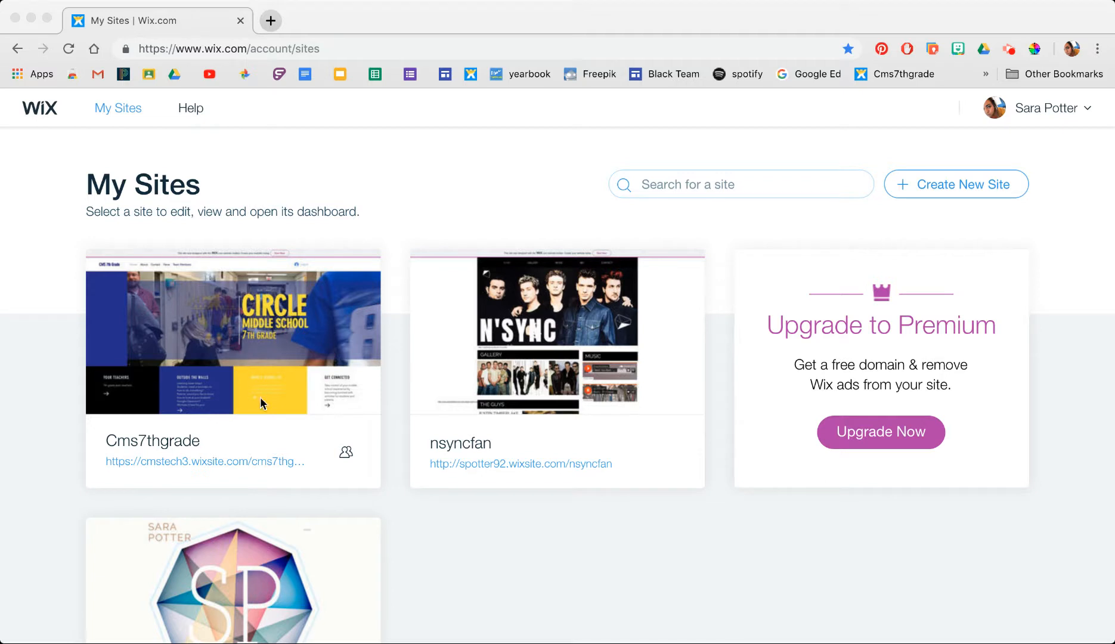
- Open the Cms7thgrade site's dashboard from its card on My Sites
left_click(258, 357)
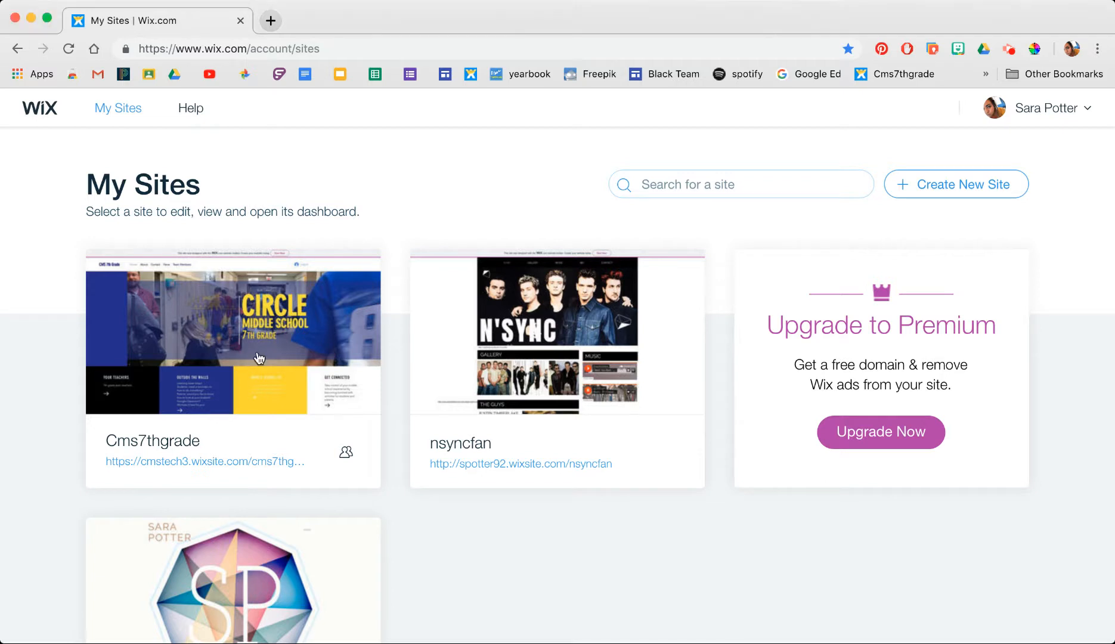
mouse_move(219, 356)
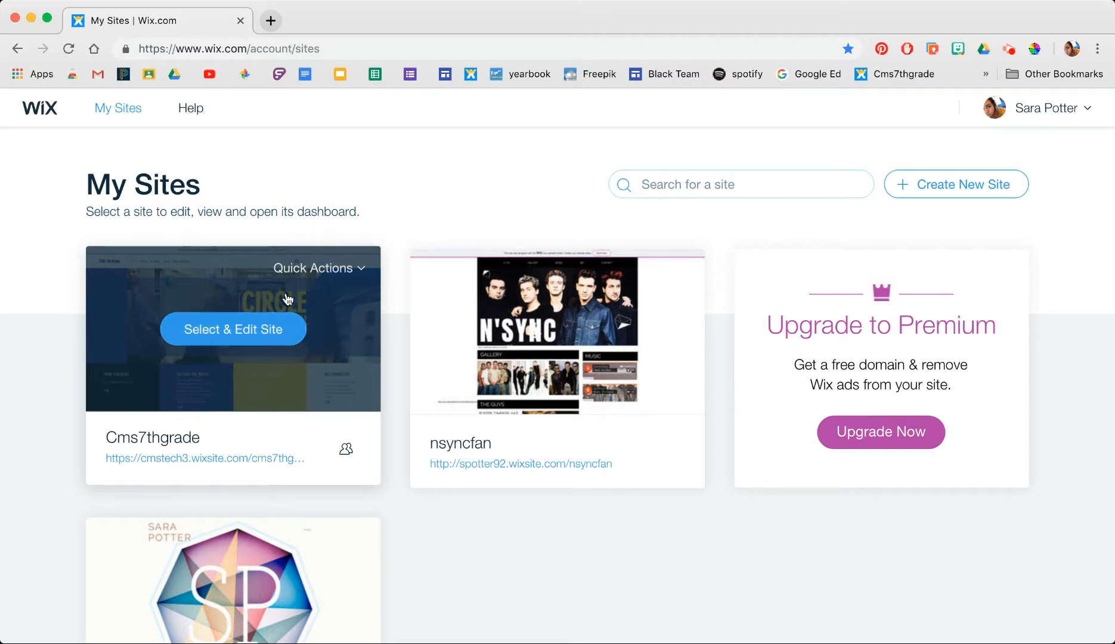
left_click(335, 273)
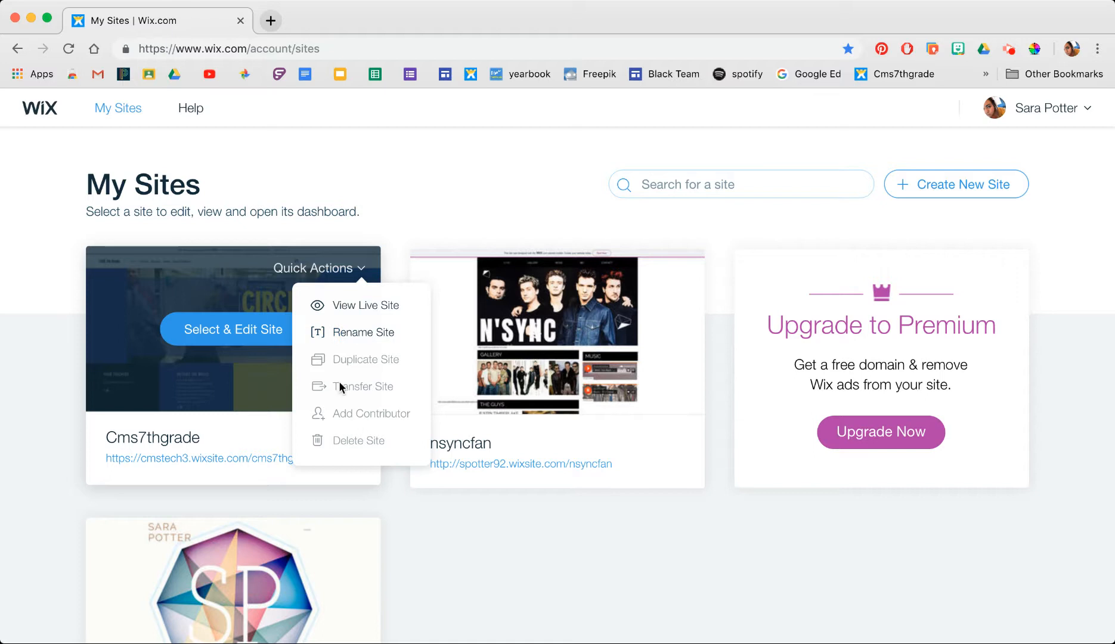
left_click(244, 333)
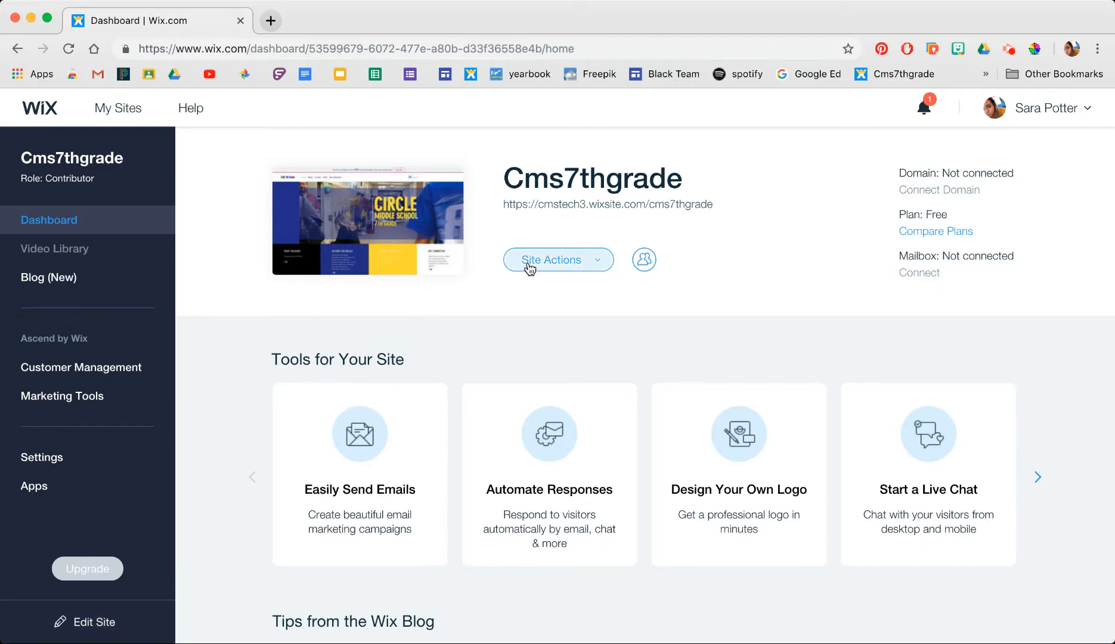
- Choose Edit Site from Site Actions to open Cms7thgrade in the Wix Editor
left_click(564, 260)
left_click(553, 310)
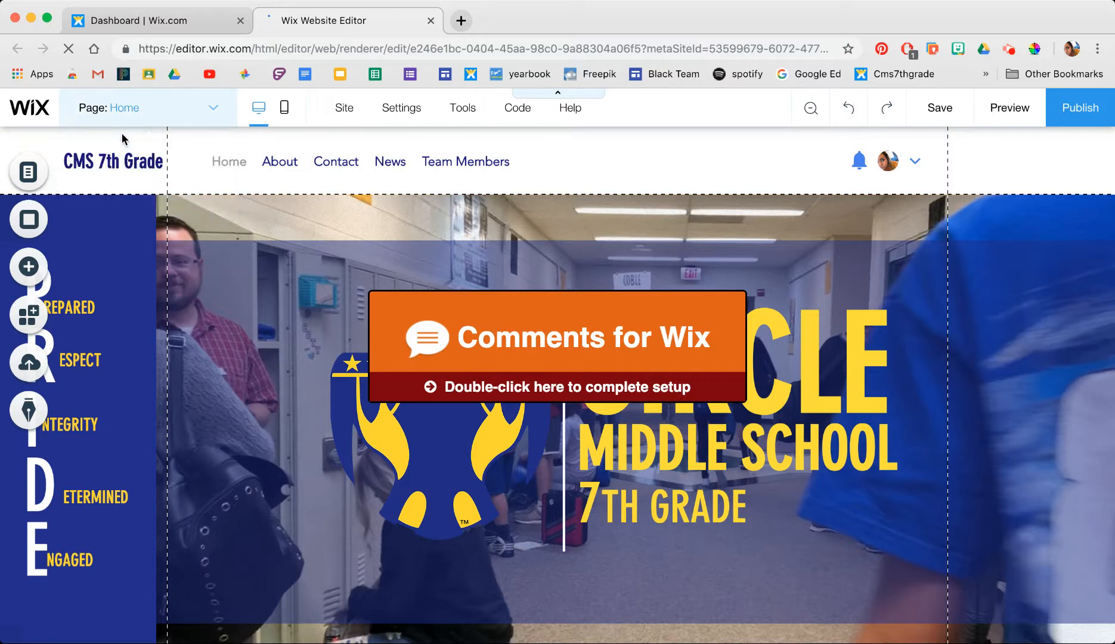
- Switch the editor to the Teacher Home page and select the Team Planning item
left_click(209, 107)
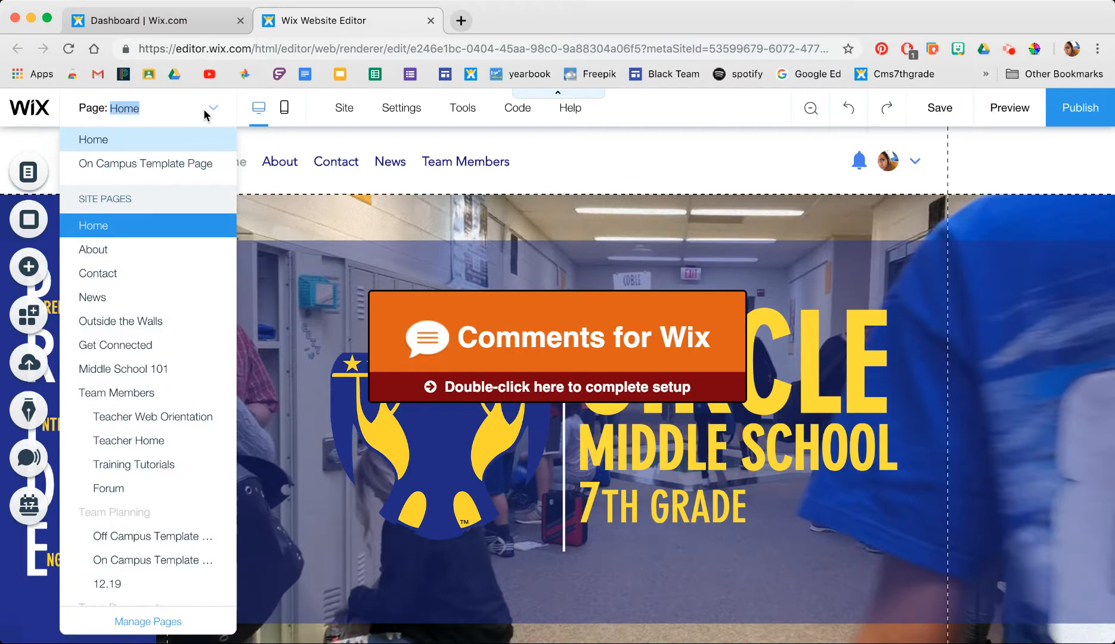
left_click(144, 441)
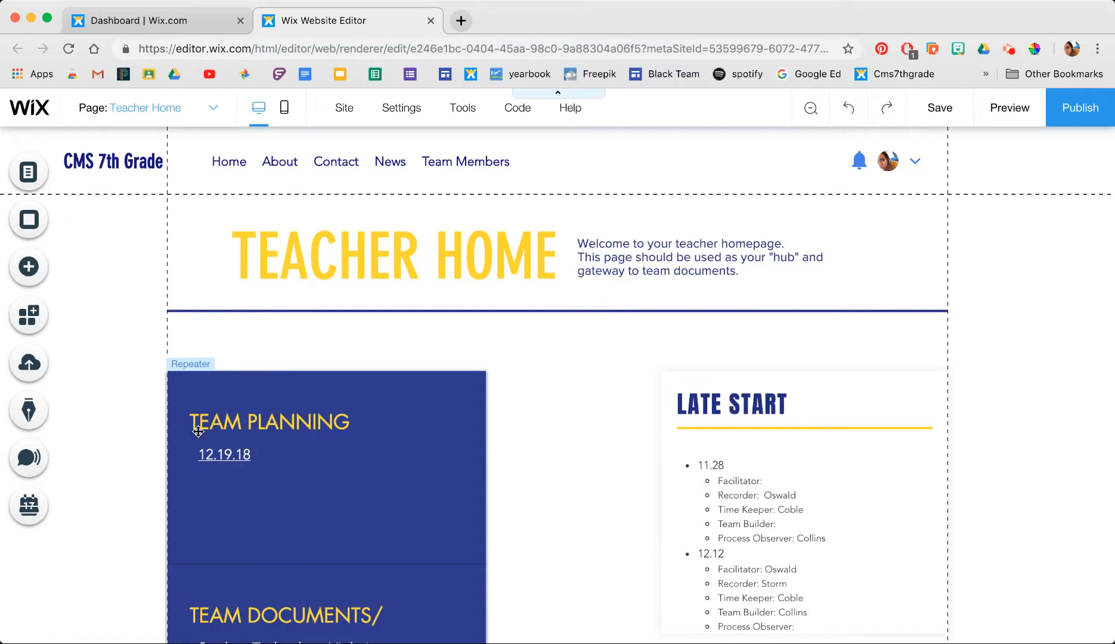
left_click(254, 456)
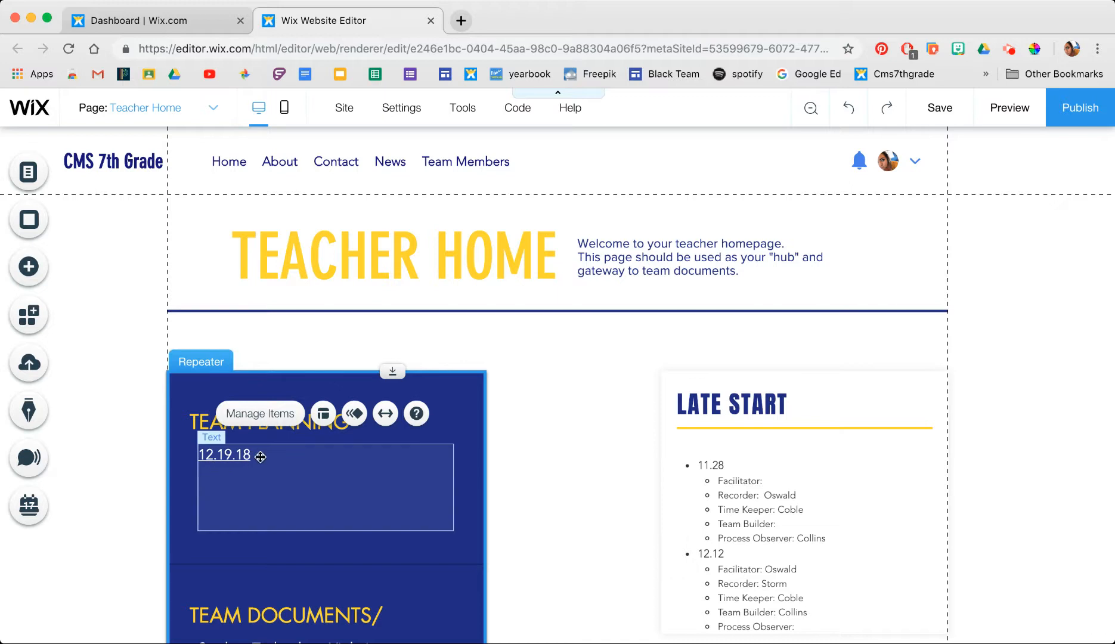
- Add a new line reading TEST under 12.19.18 in the Team Planning text and select it
double_click(260, 456)
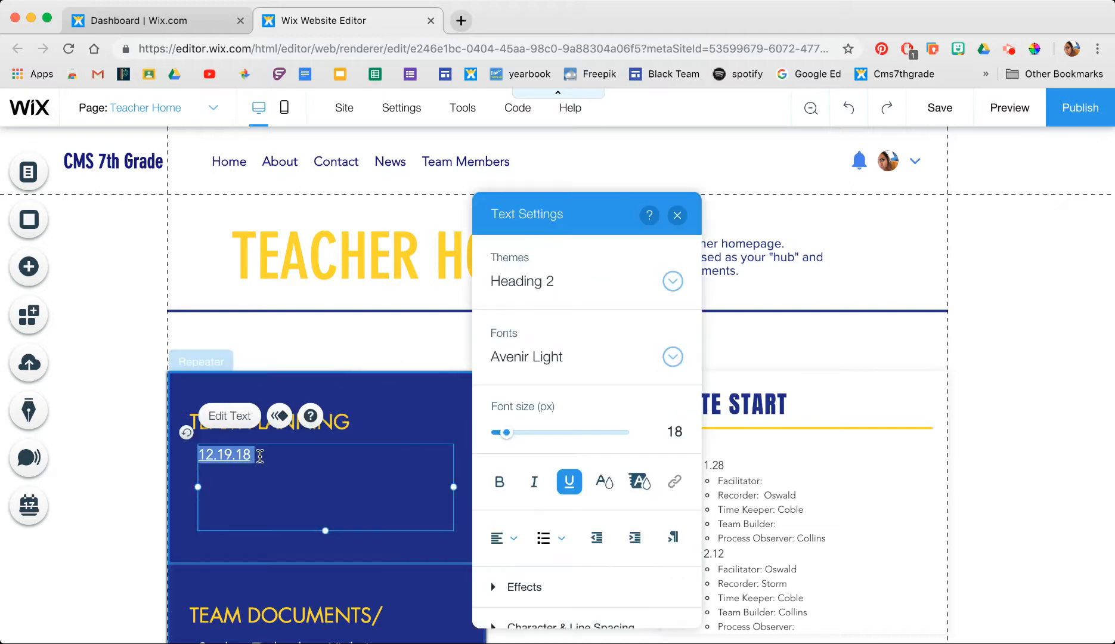
key("Return")
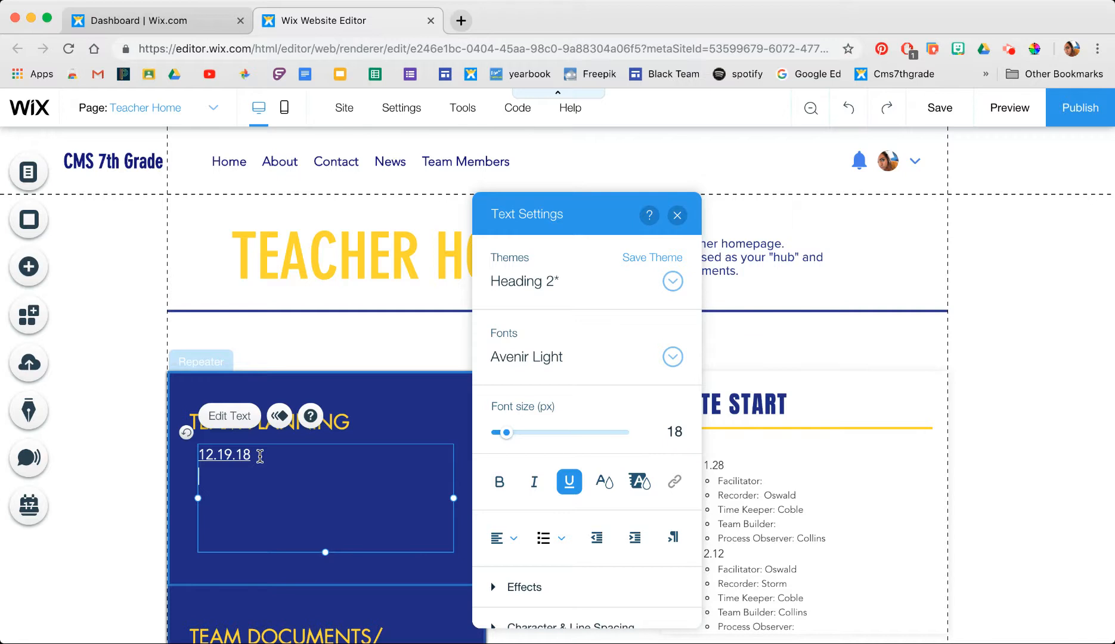
type("TEST")
left_click_drag(232, 481, 200, 476)
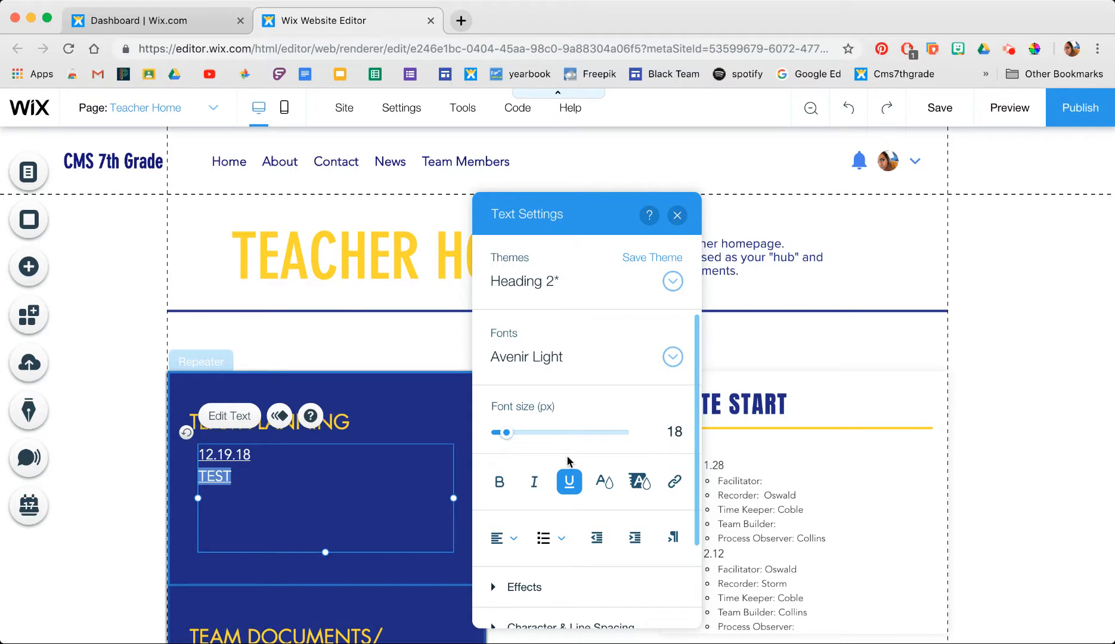
- Move the Text Settings panel away from the page content
scroll(821, 411, "down", 3)
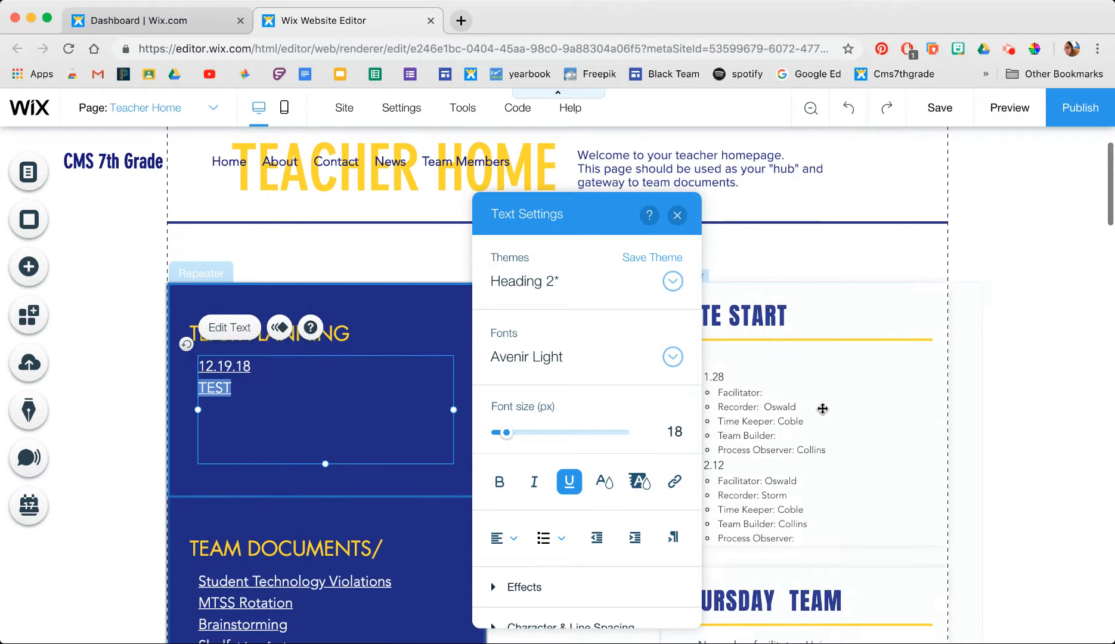
left_click_drag(609, 213, 703, 156)
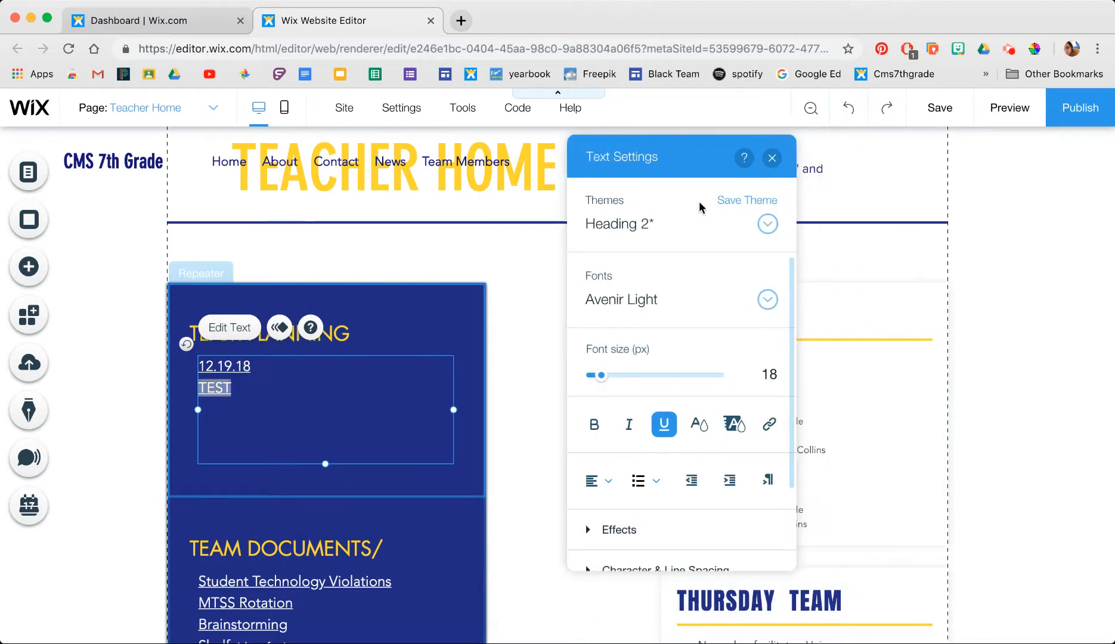
scroll(678, 300, "down", 3)
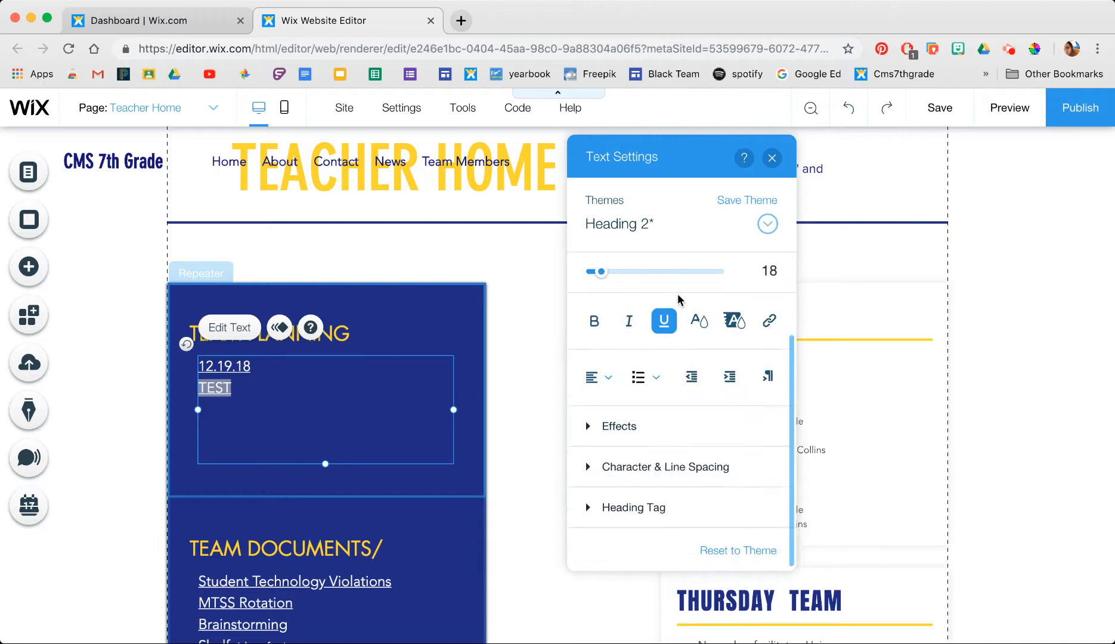
scroll(678, 300, "up", 2)
scroll(678, 300, "down", 2)
scroll(678, 300, "up", 1)
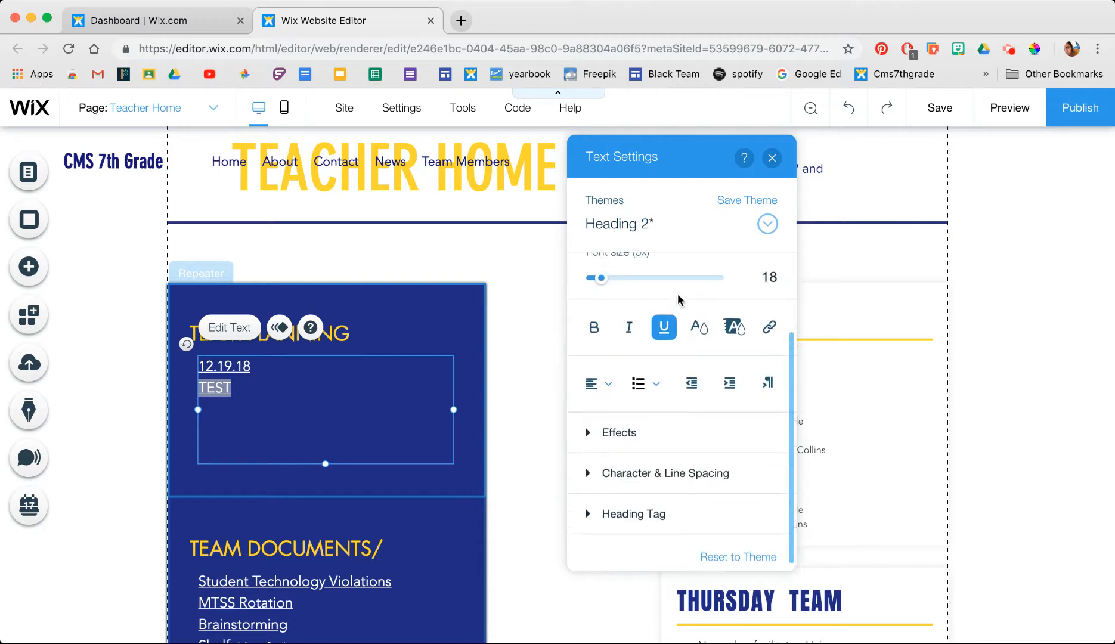
scroll(678, 300, "up", 1)
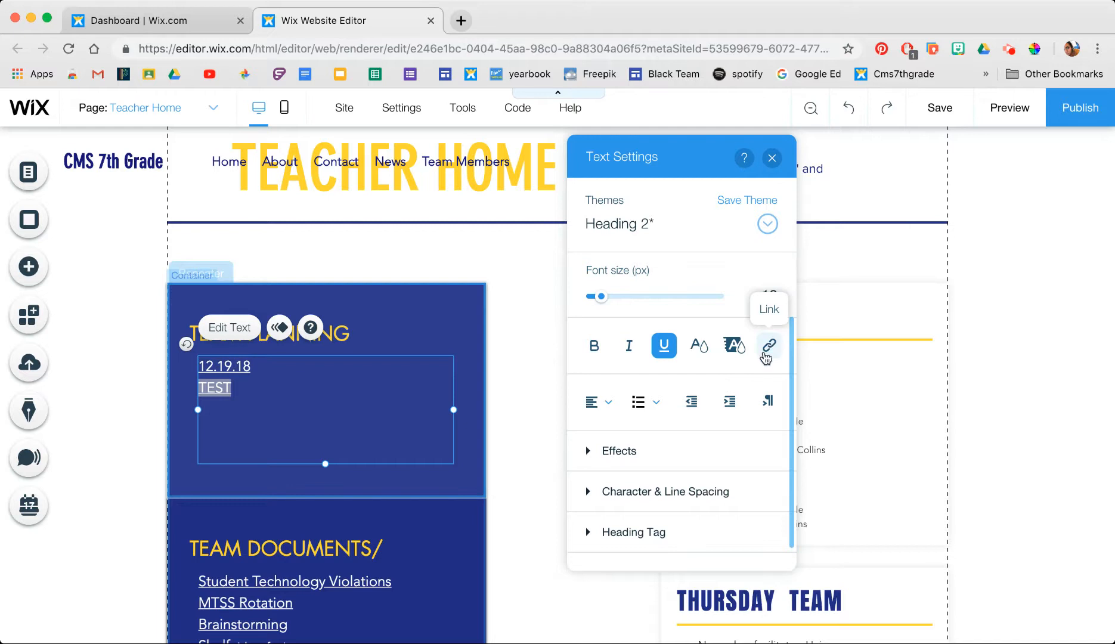
- Set the TEST line's link to None, then recheck its link setting
left_click(769, 345)
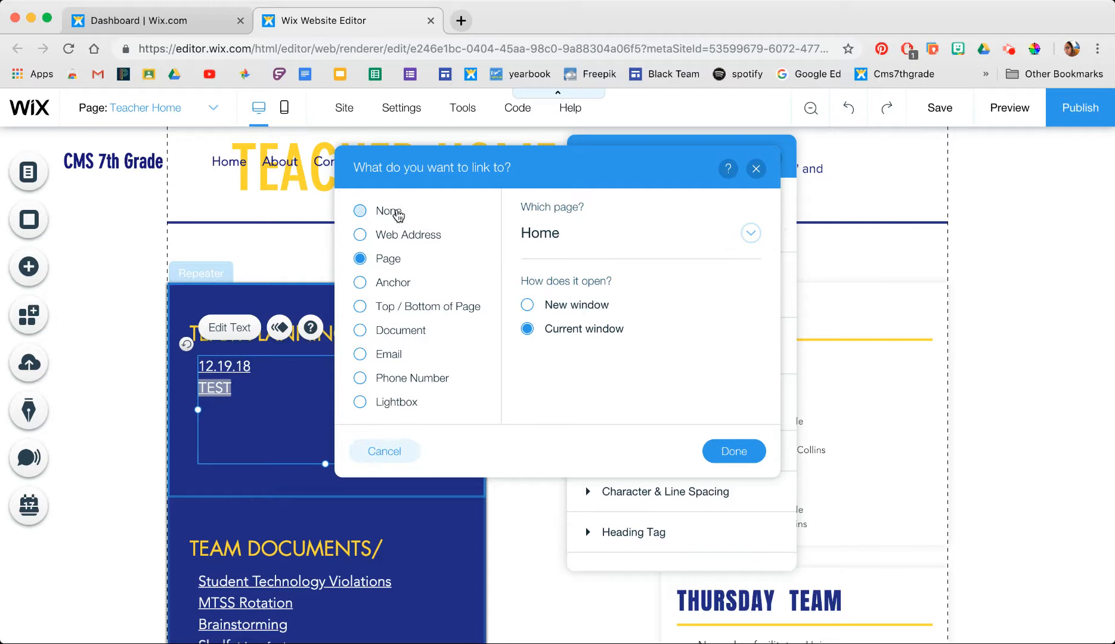
left_click(392, 213)
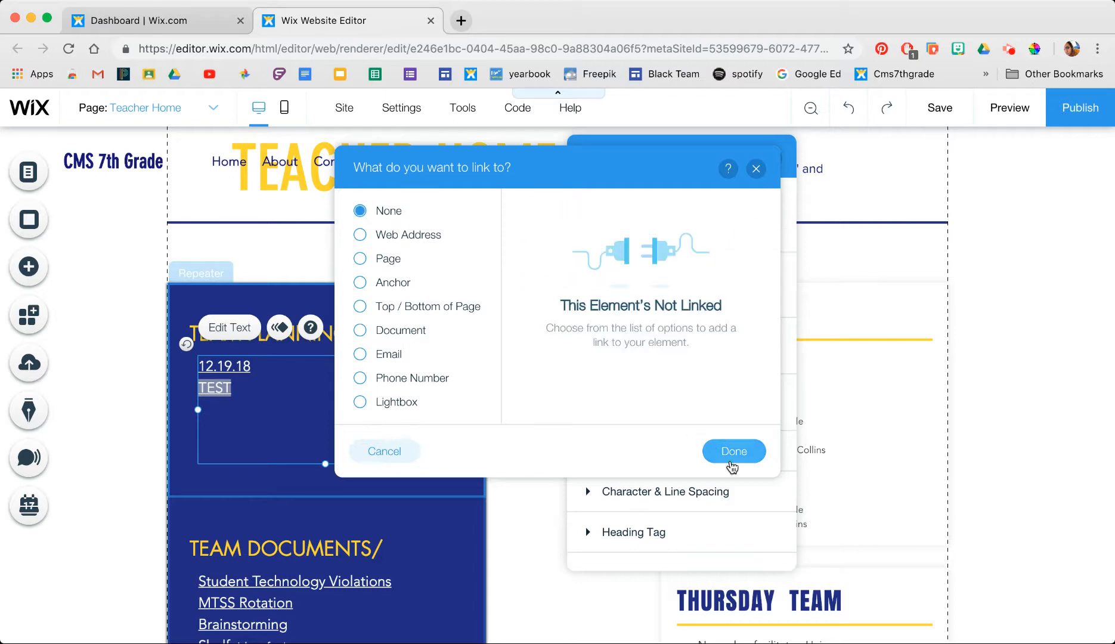
left_click(734, 452)
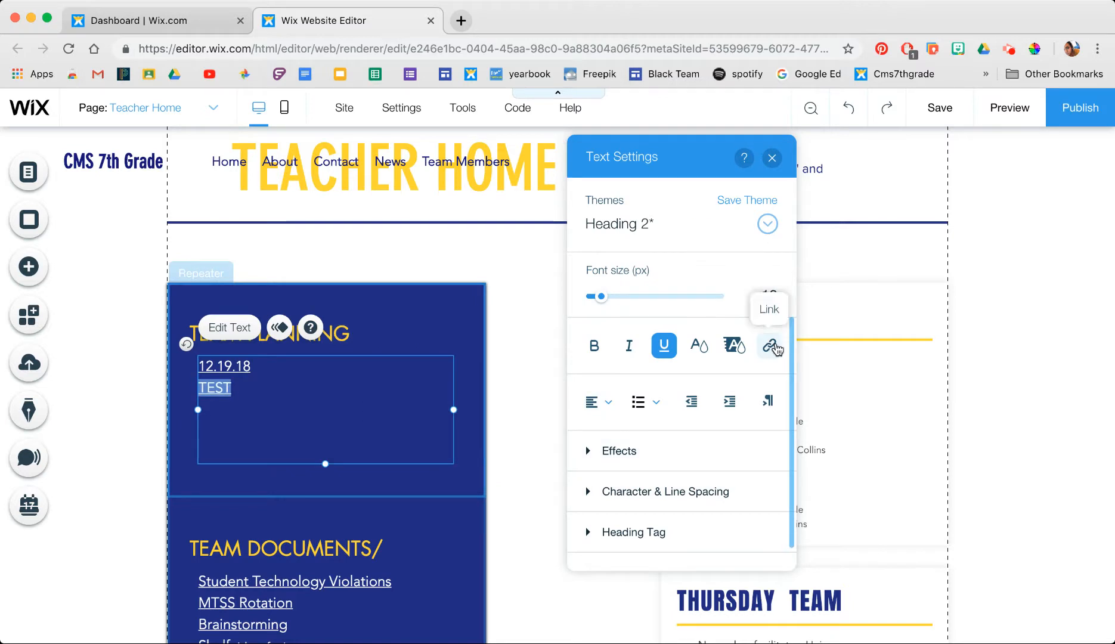
left_click(771, 346)
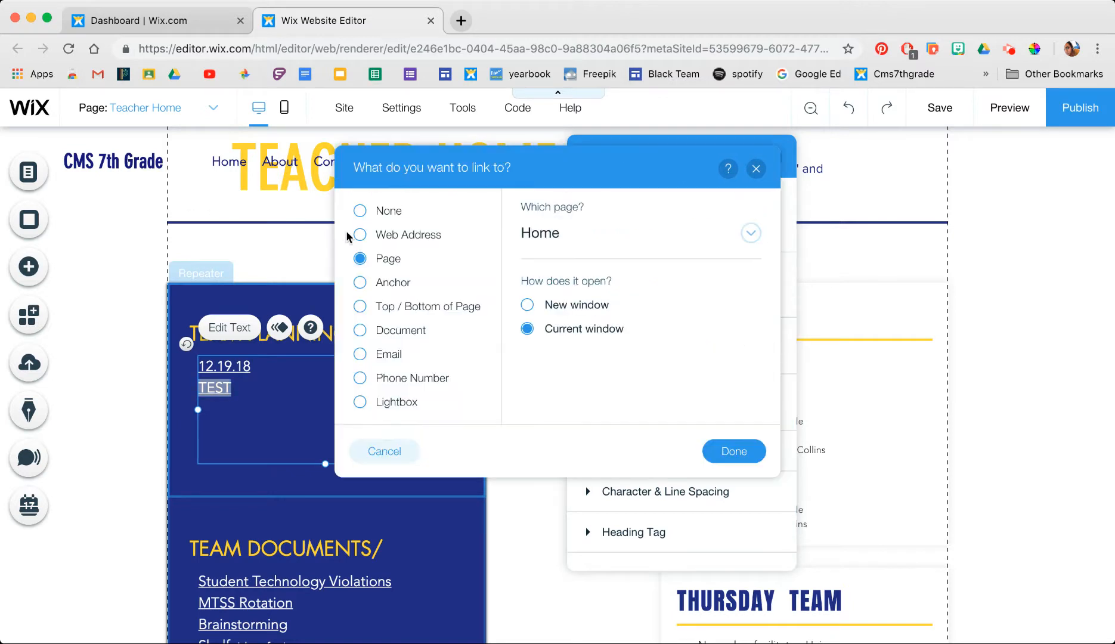
left_click(363, 212)
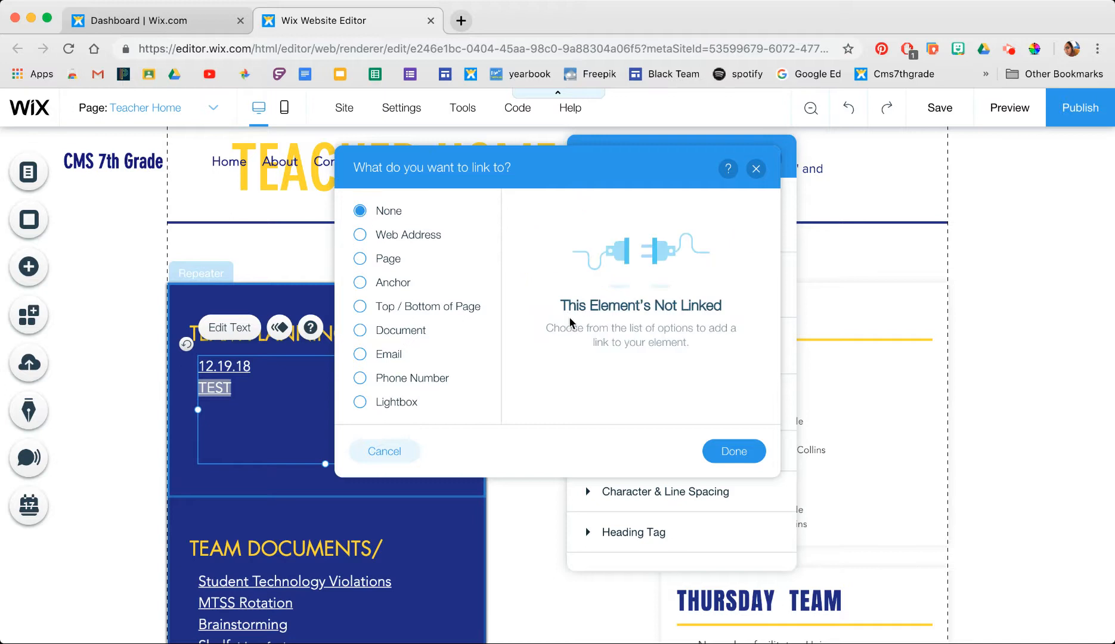
left_click(734, 448)
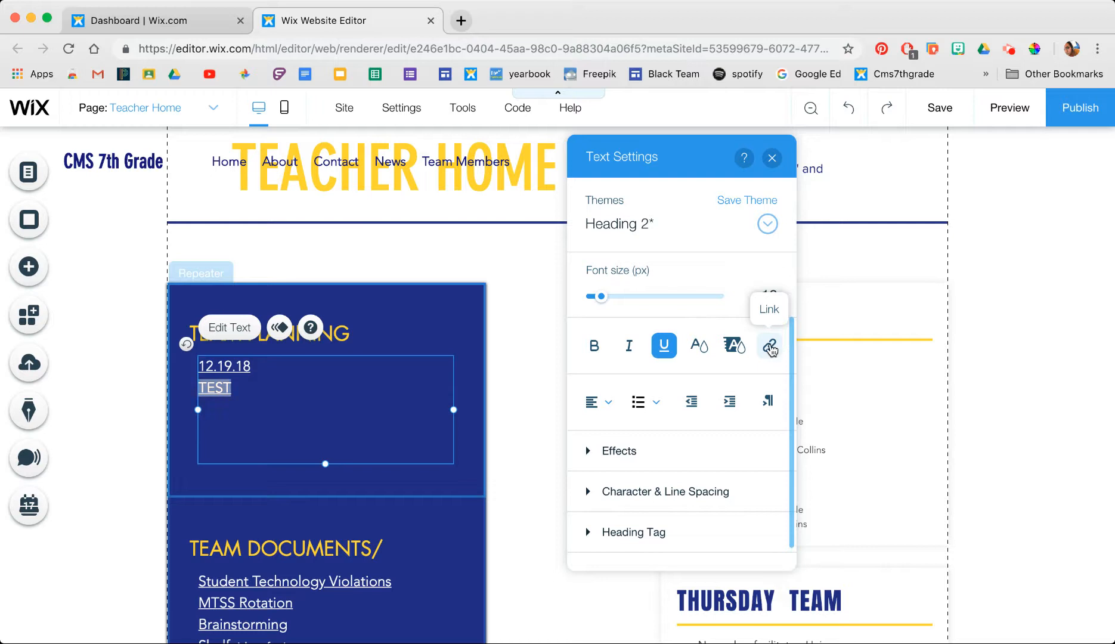
left_click(770, 347)
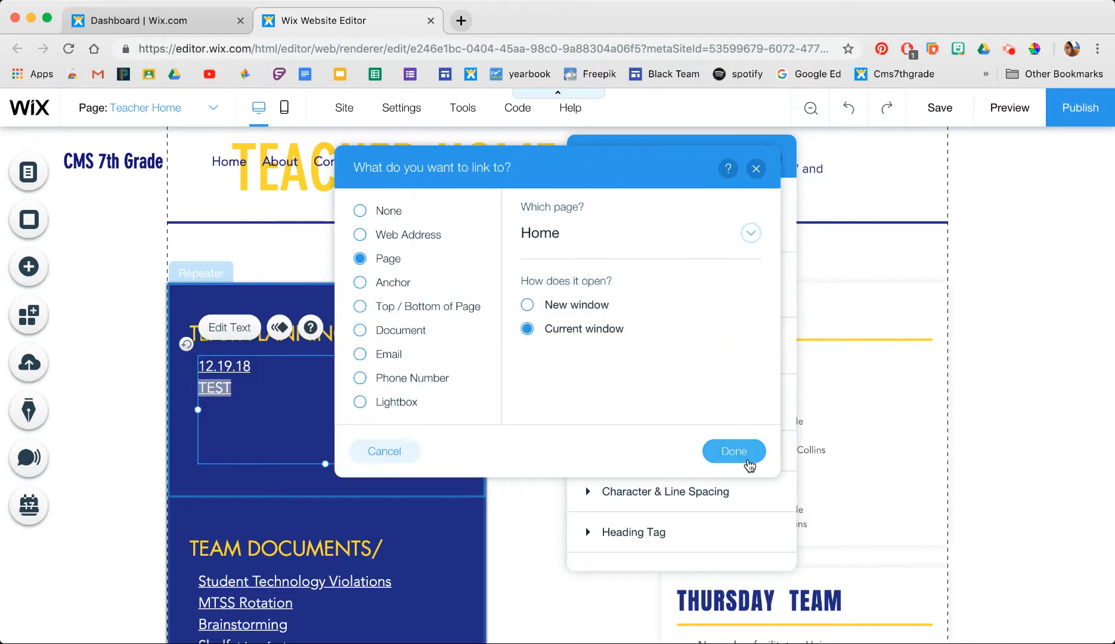
left_click(740, 454)
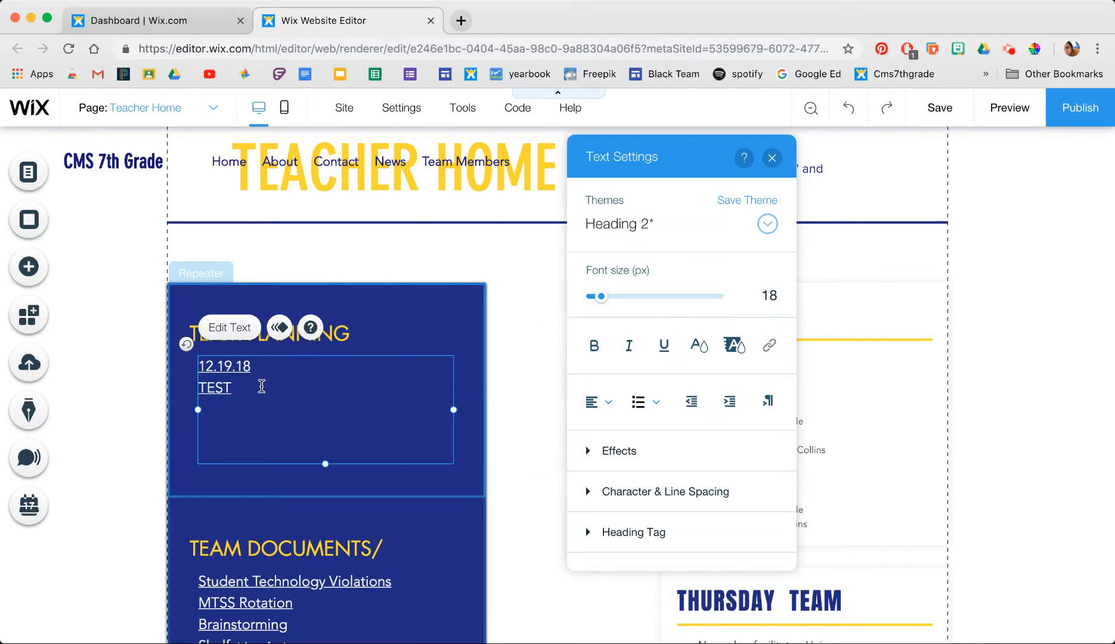
- Retype TEST directly under 12.19.18 with no blank line between, and select it
key("BackSpace")
key("BackSpace")
key("BackSpace")
key("BackSpace")
key("BackSpace")
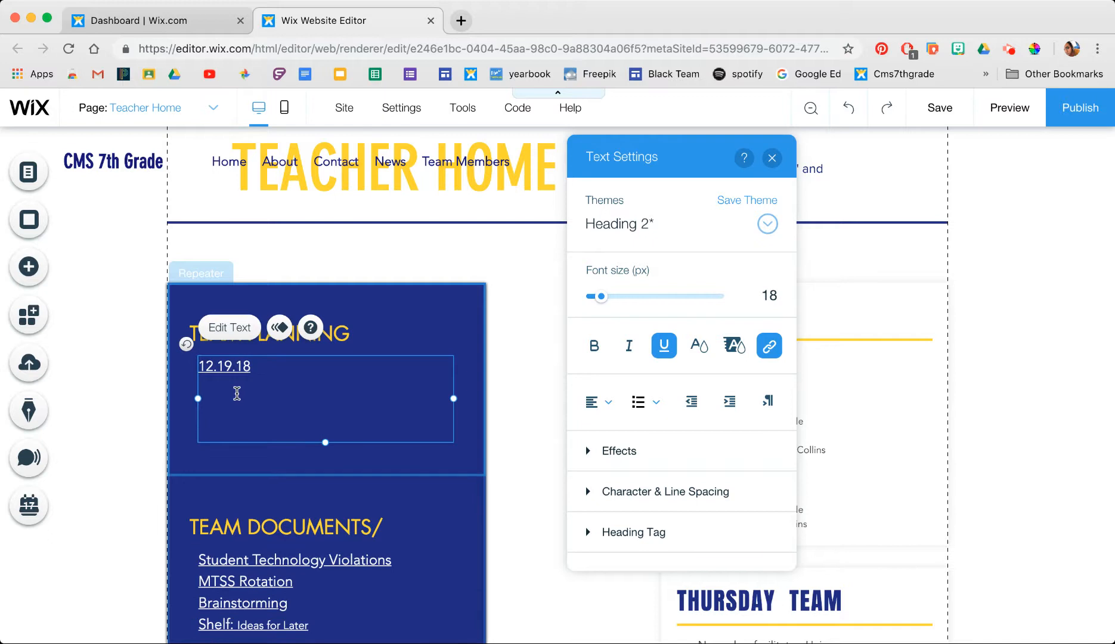
key("Return")
key("Return")
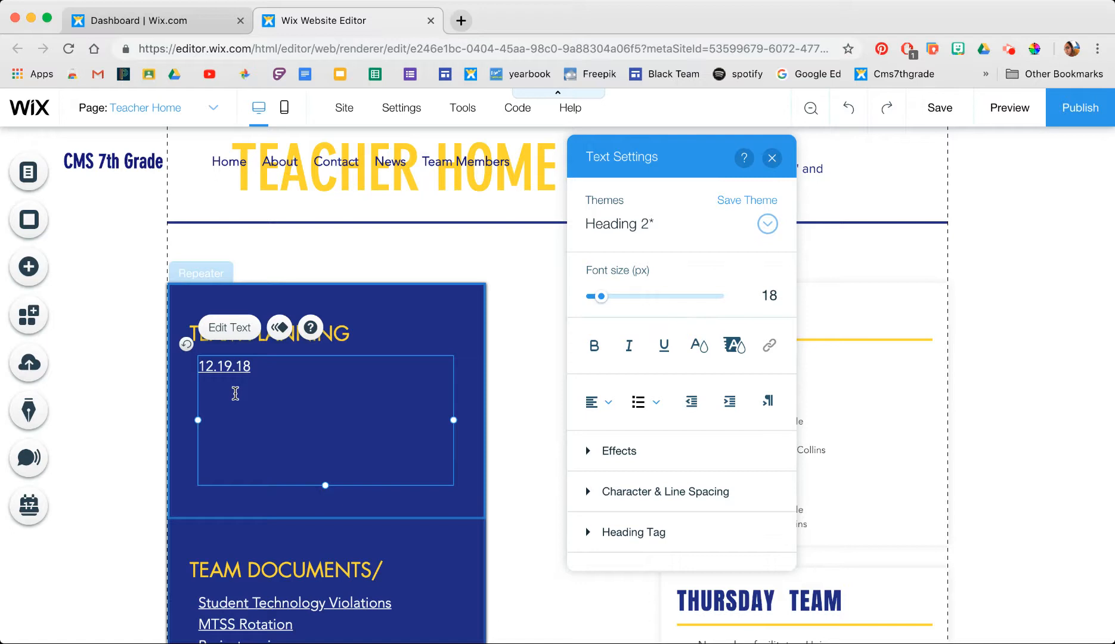
type("TEST")
left_click(212, 404)
key("BackSpace")
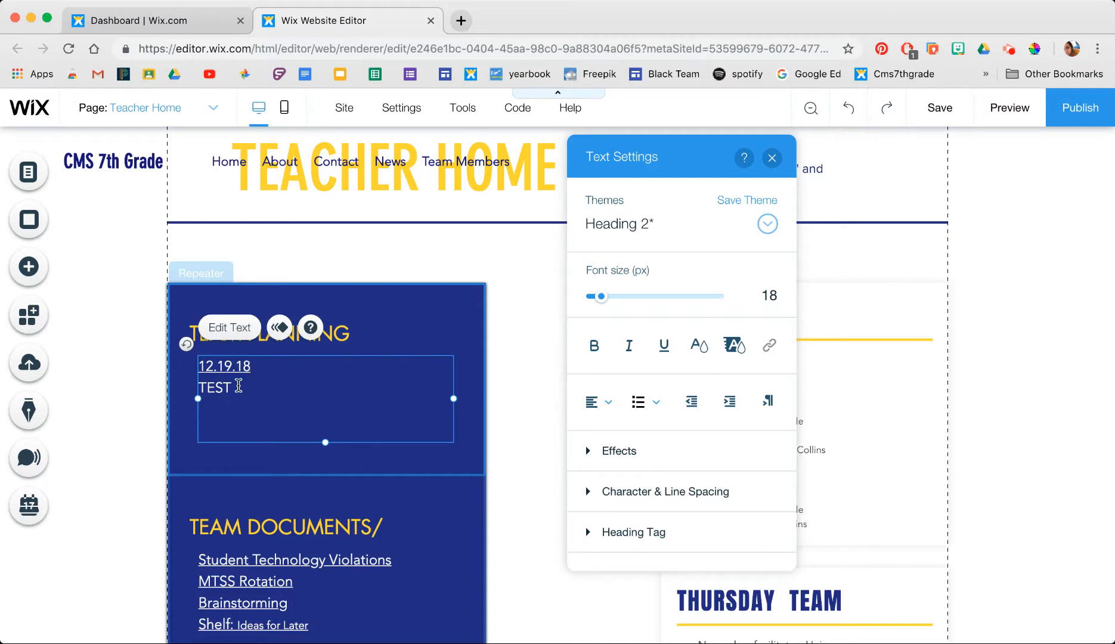
left_click(231, 385)
left_click_drag(231, 385, 201, 382)
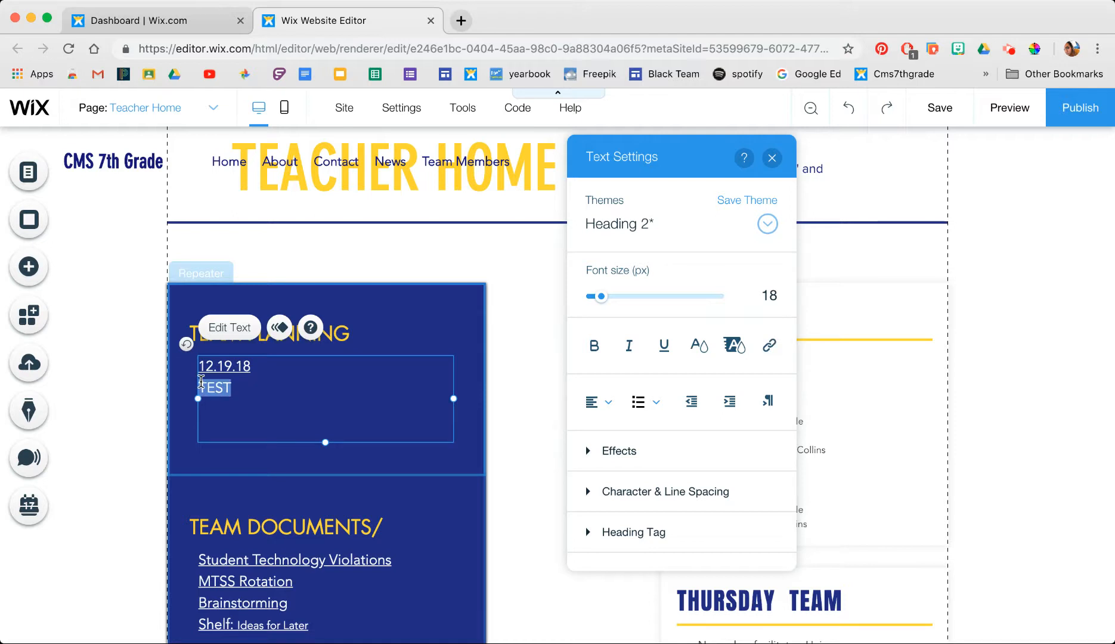
left_click(285, 402)
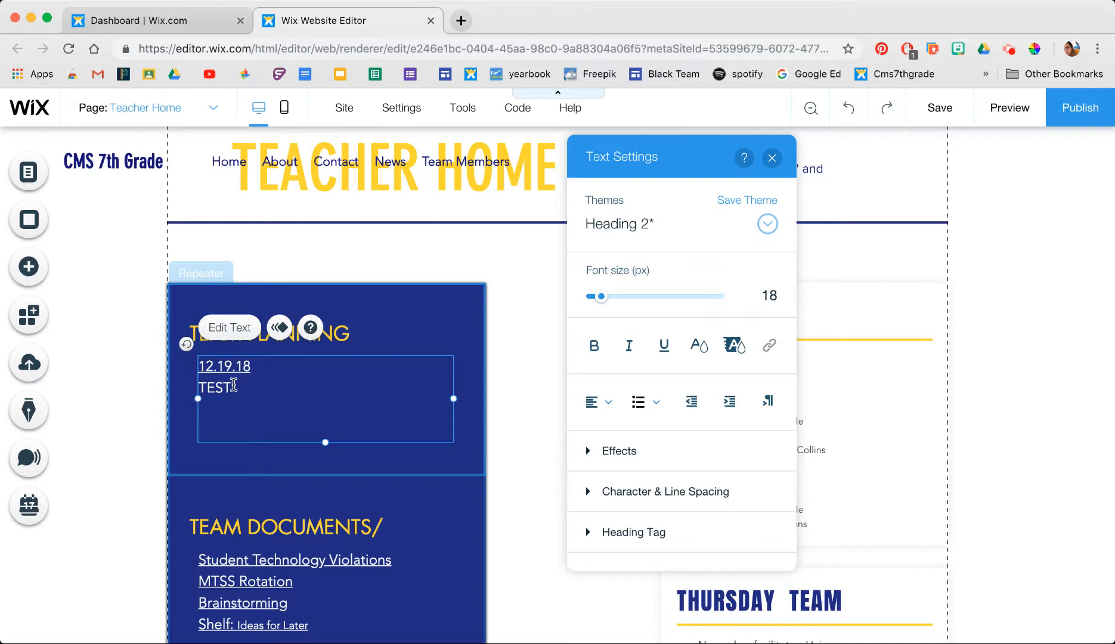
left_click_drag(234, 386, 201, 383)
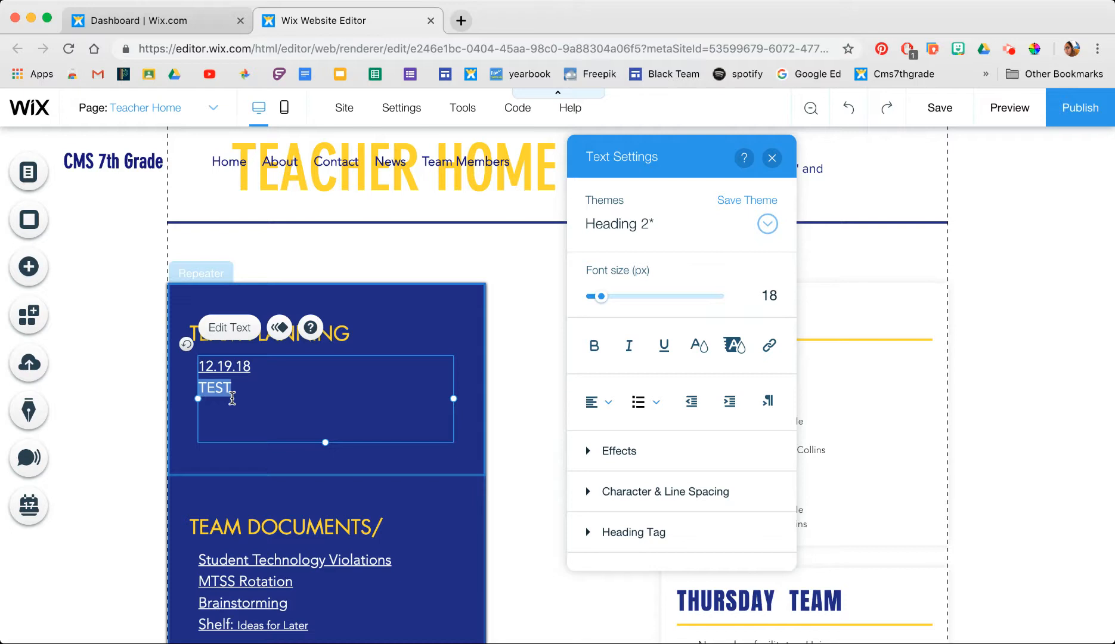
- Browse the Page dropdown list down to the Team Planning and Team Documents pages
left_click(216, 108)
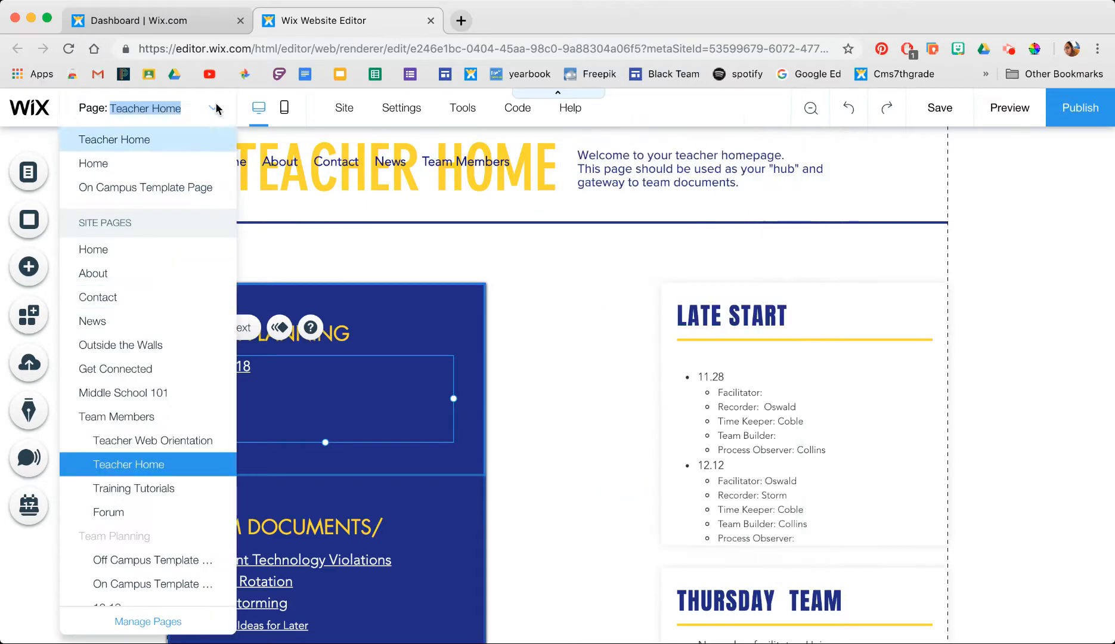
scroll(163, 327, "down", 2)
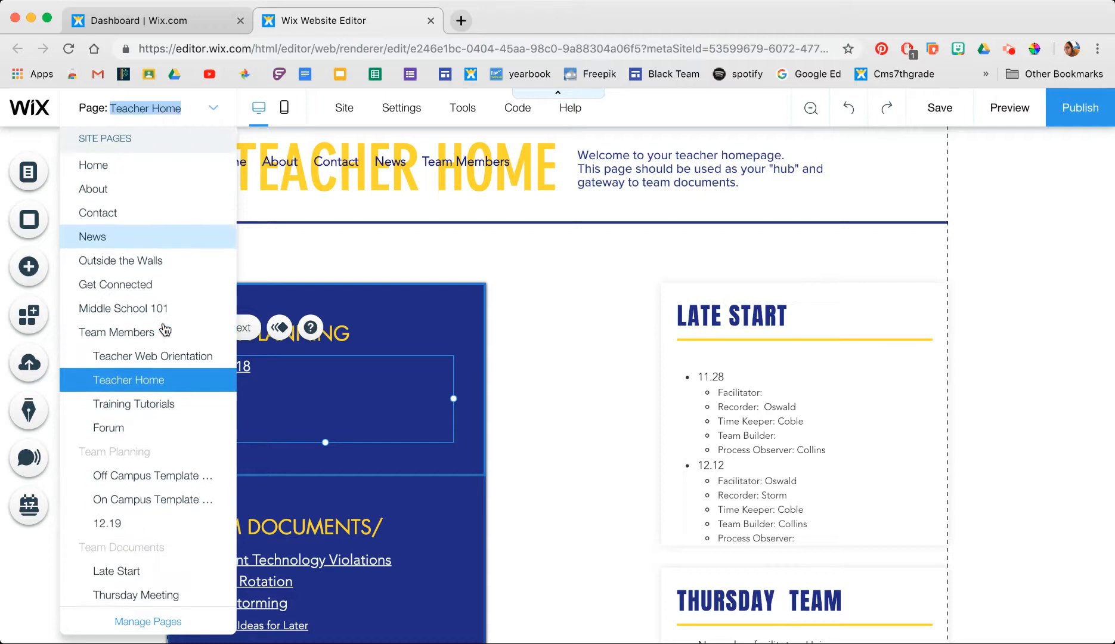
scroll(166, 330, "down", 2)
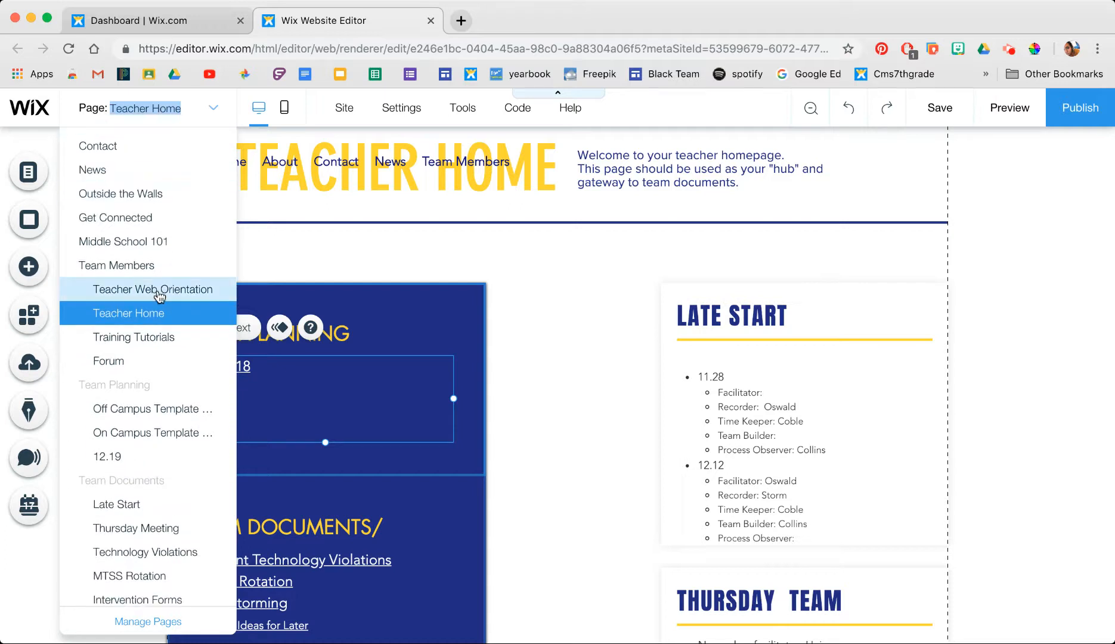
scroll(160, 295, "down", 5)
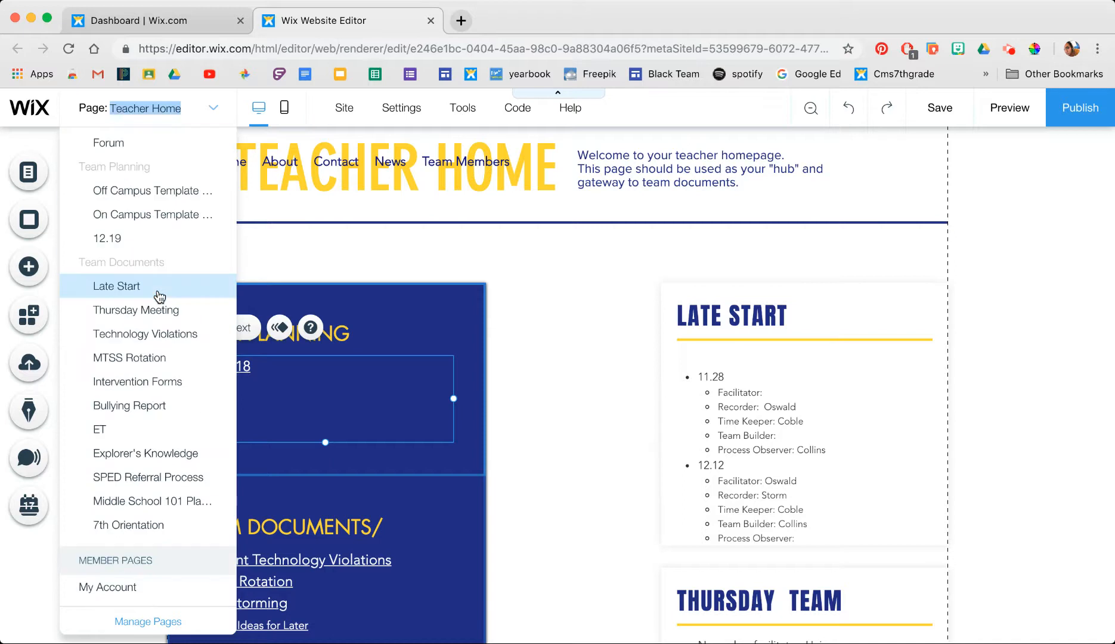
scroll(159, 296, "up", 8)
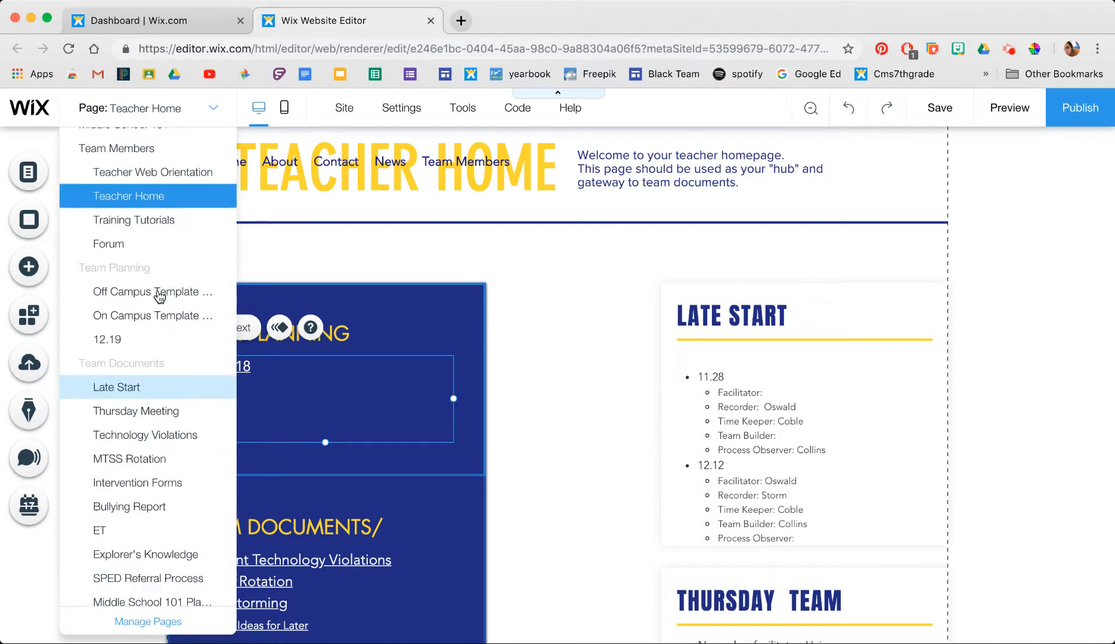
scroll(159, 297, "down", 4)
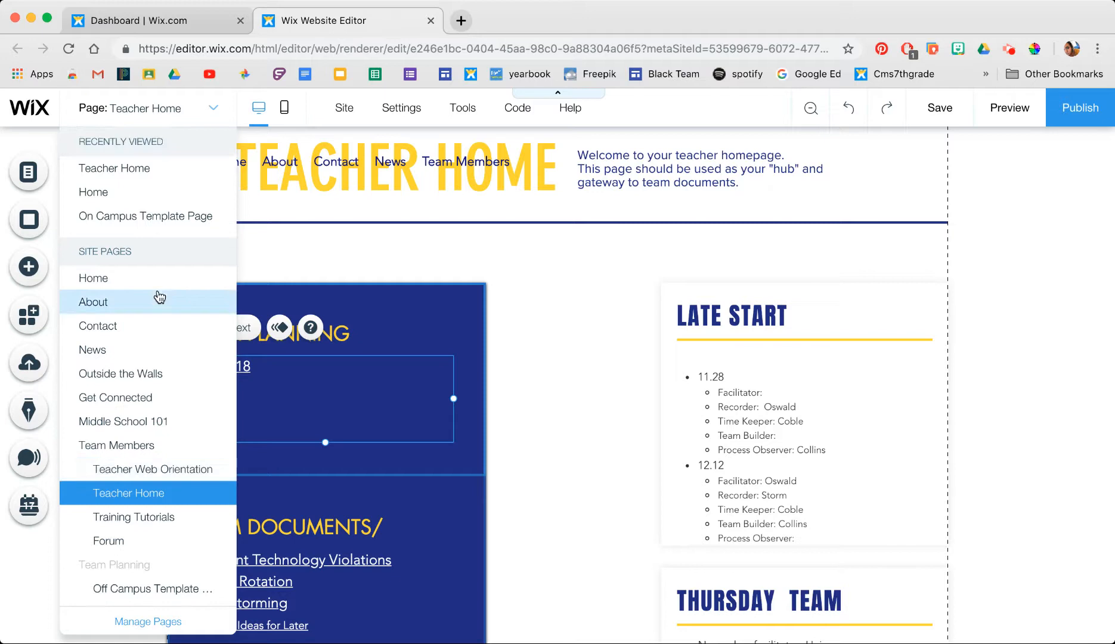
scroll(160, 296, "down", 4)
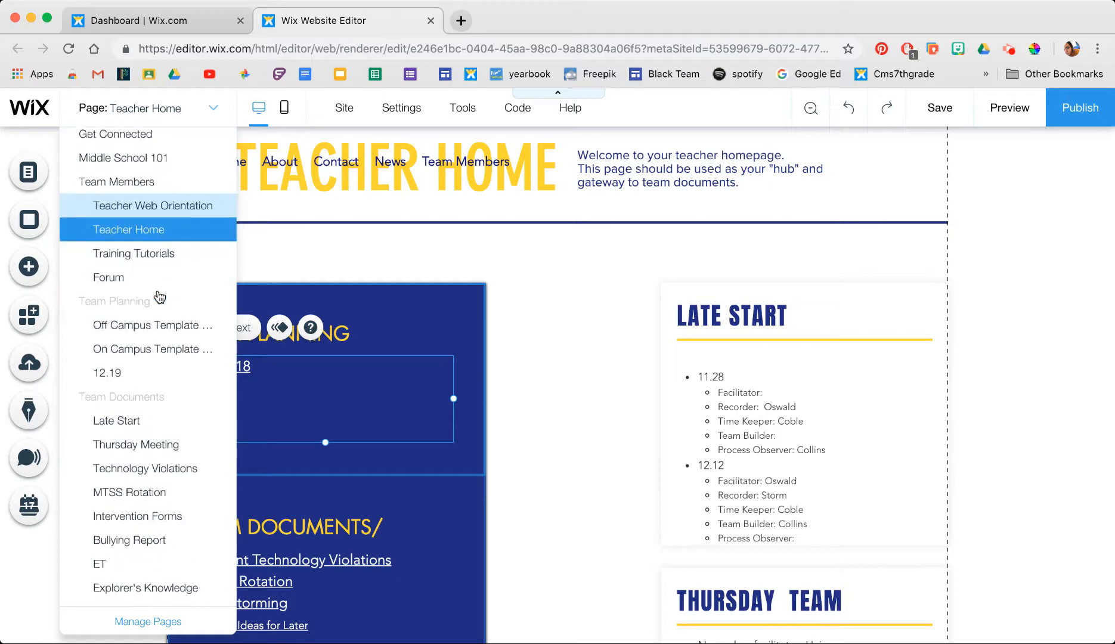
scroll(160, 296, "down", 6)
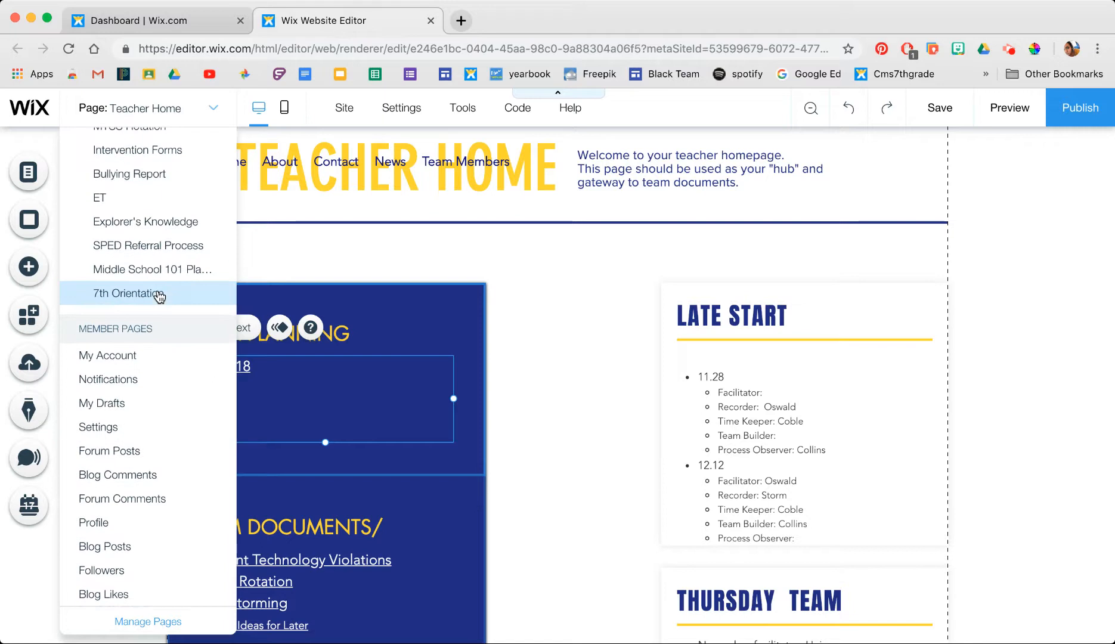
scroll(194, 255, "up", 4)
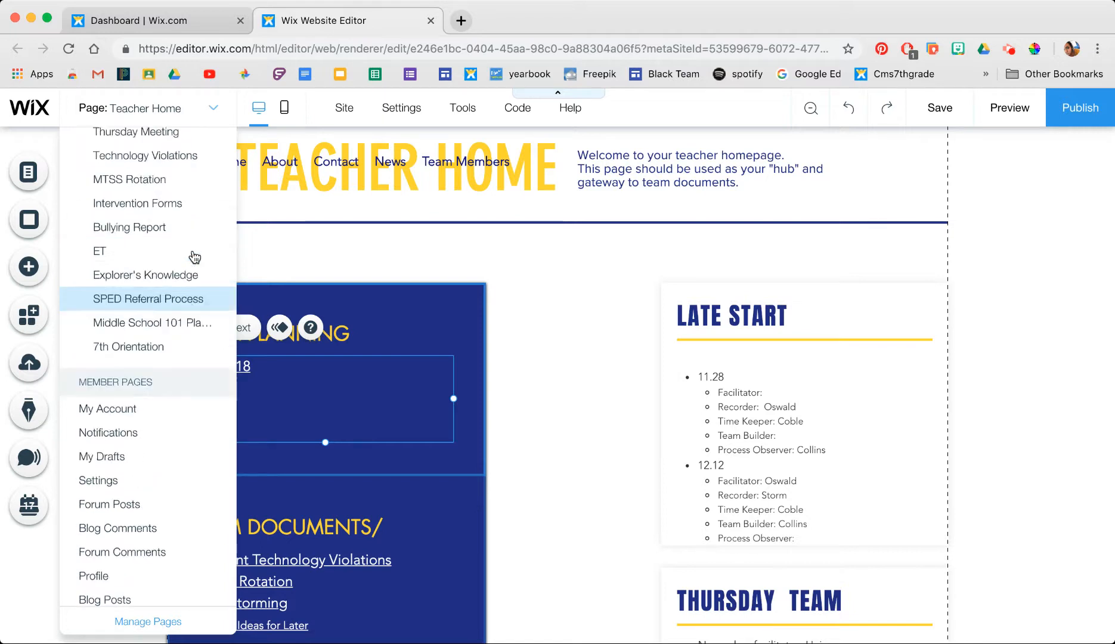
scroll(194, 256, "up", 3)
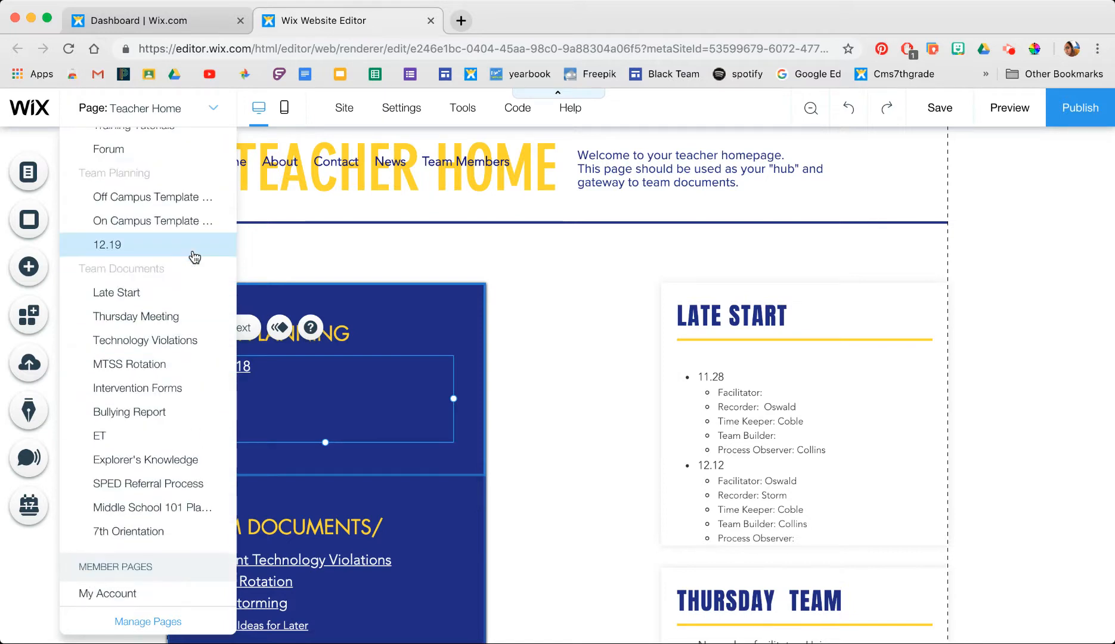
scroll(194, 257, "up", 2)
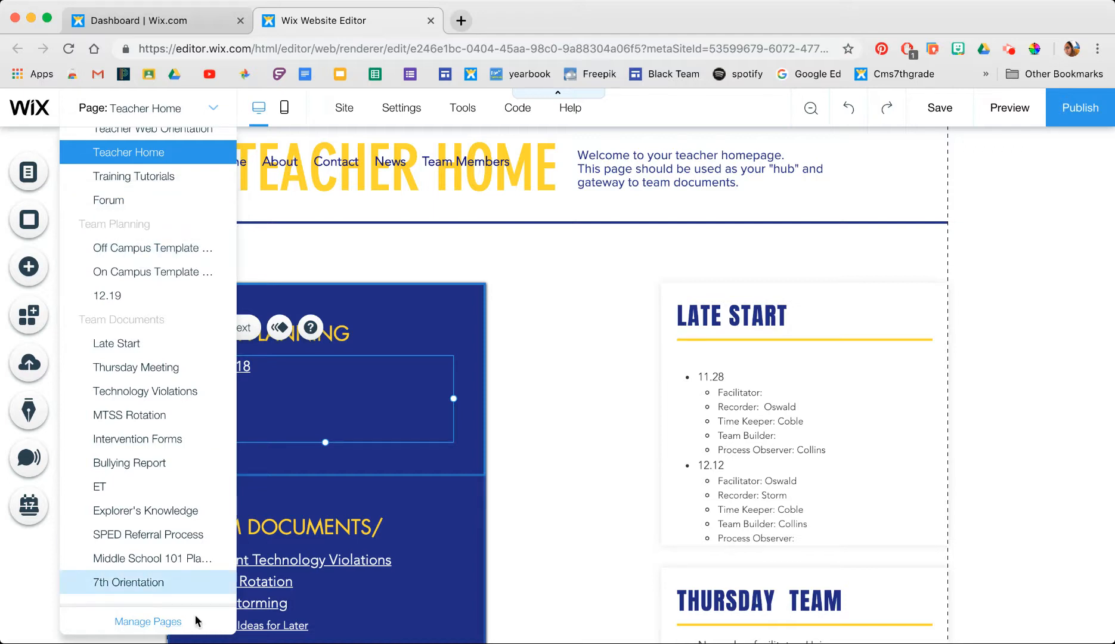
- Open Manage Pages and scroll the Site Menu to the Team Planning pages
left_click(155, 623)
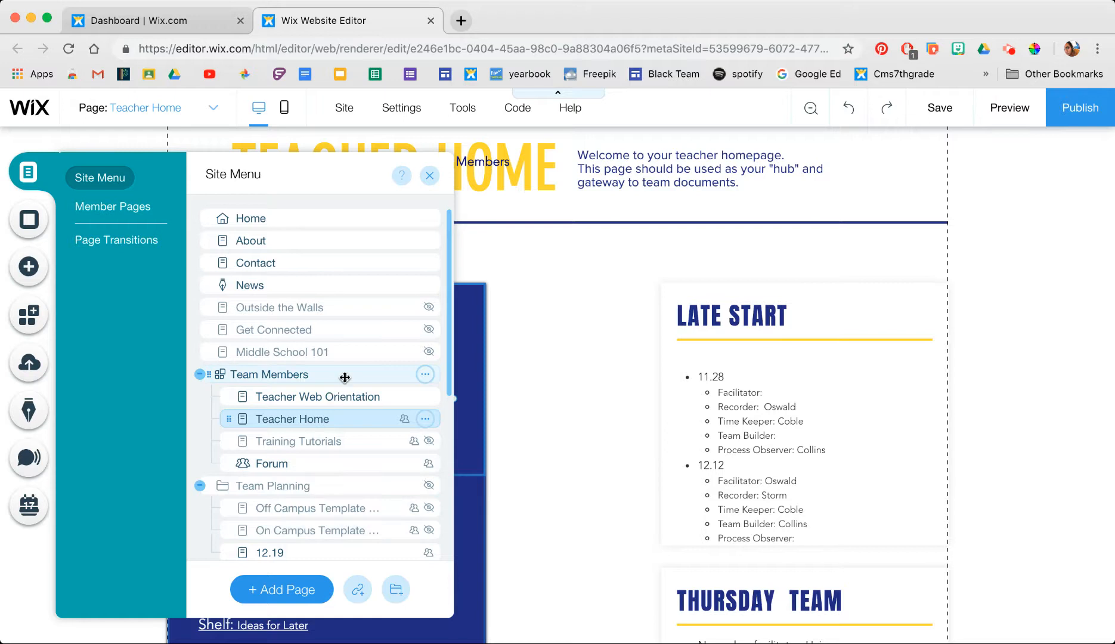
scroll(345, 377, "down", 5)
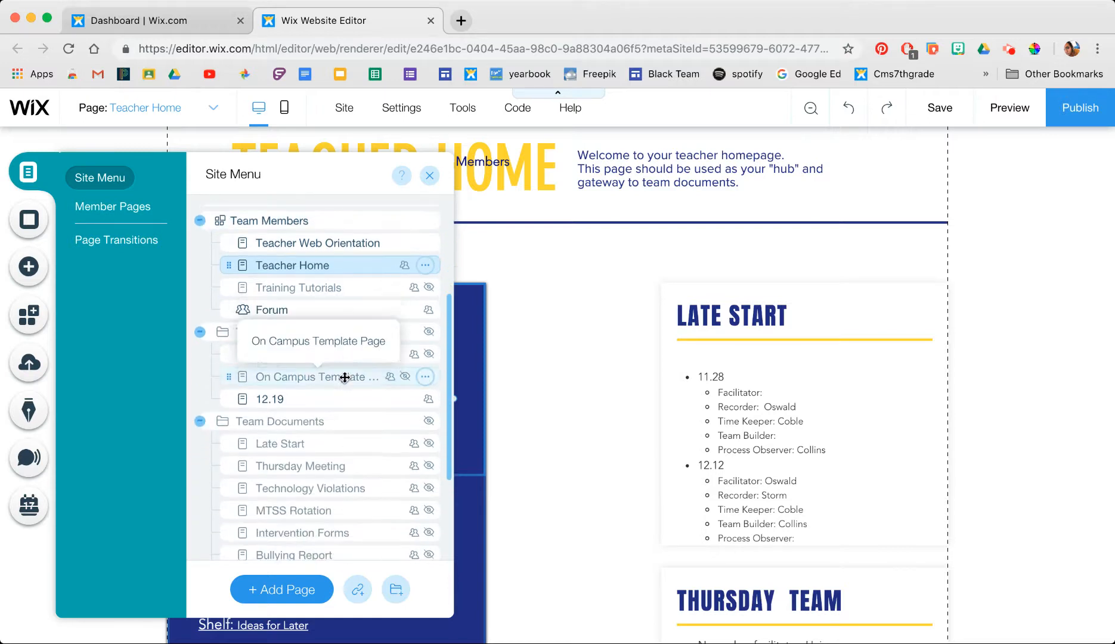
scroll(345, 377, "down", 4)
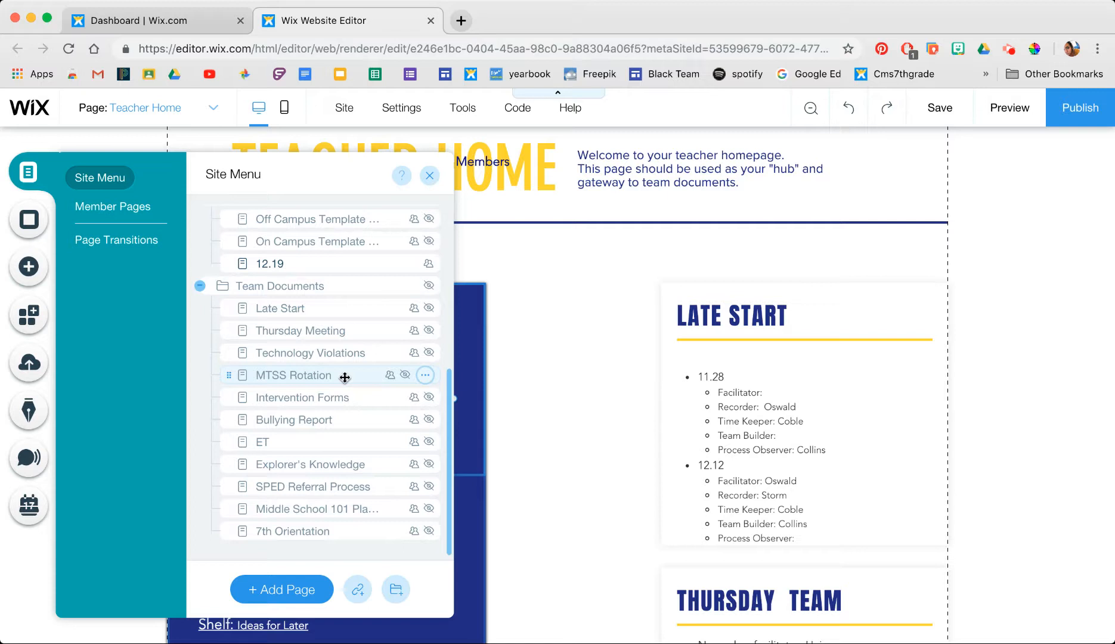
scroll(345, 377, "up", 4)
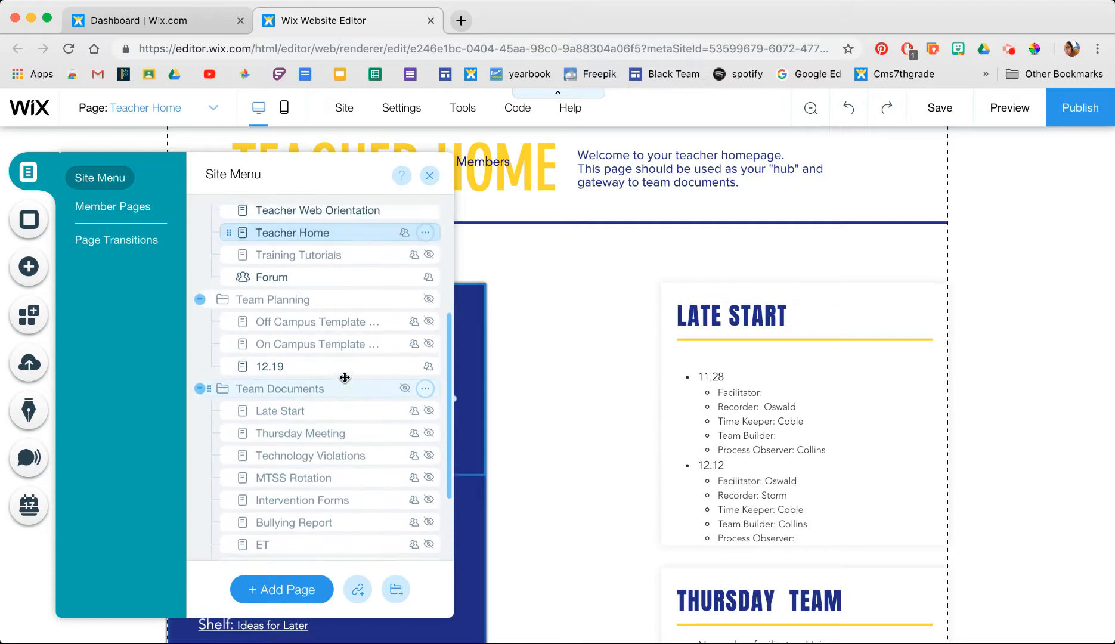
scroll(345, 377, "up", 1)
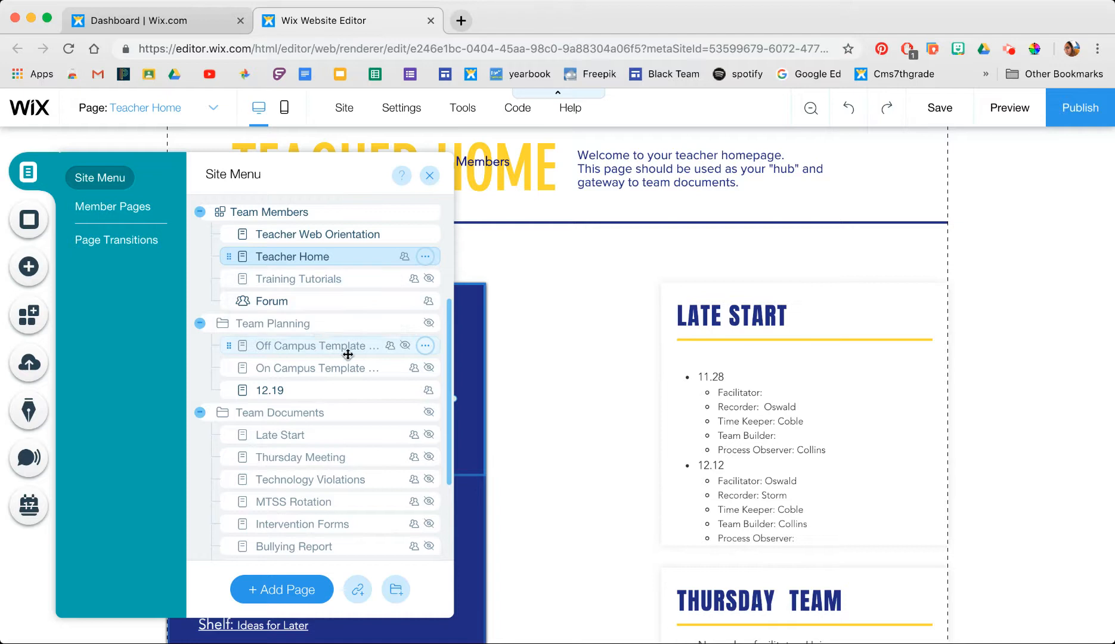
- Duplicate the Off Campus Template page, keeping the default copy name
left_click(426, 347)
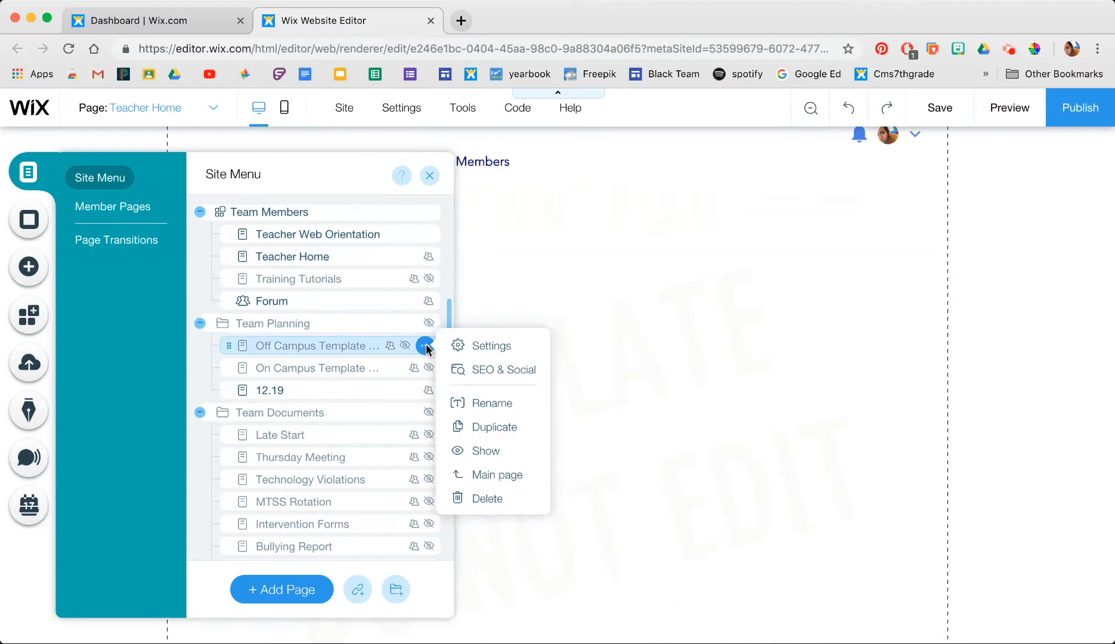
left_click(425, 346)
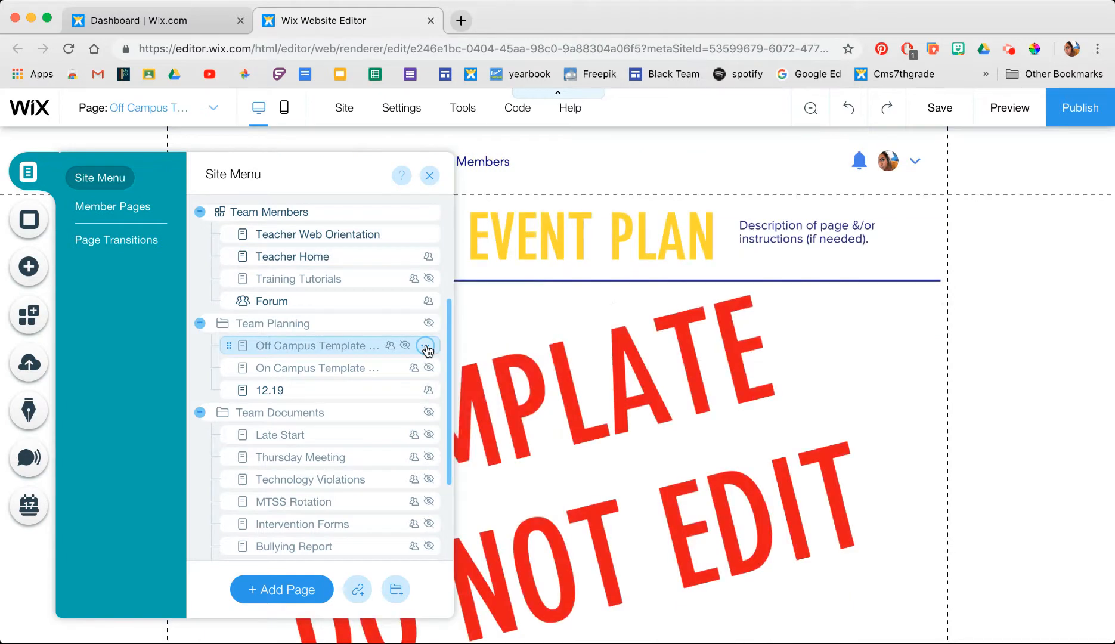
left_click(426, 346)
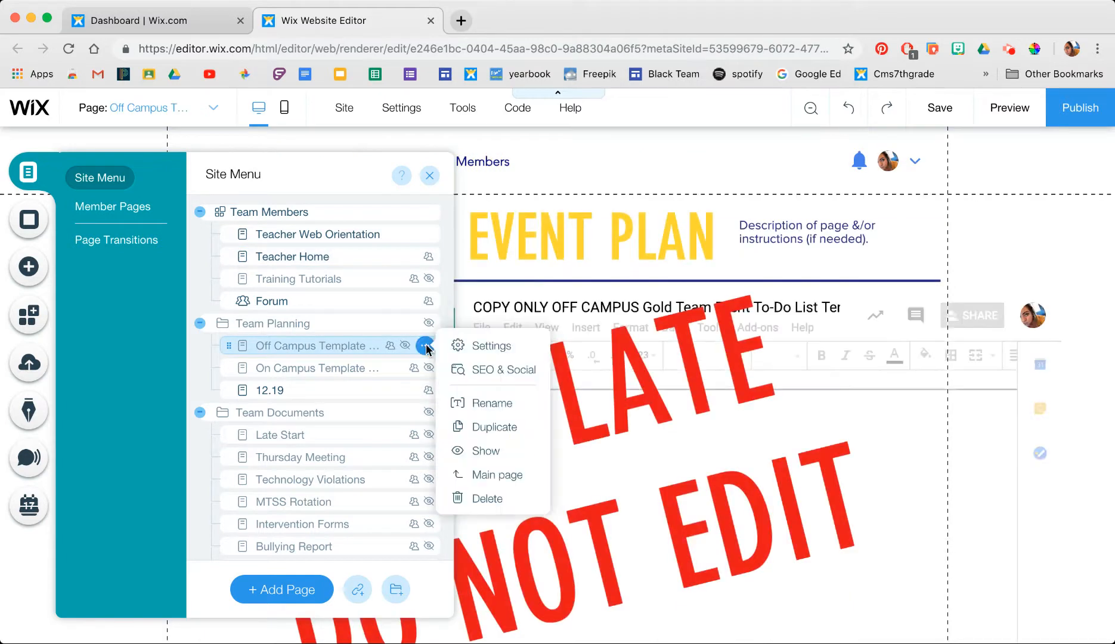
left_click(488, 428)
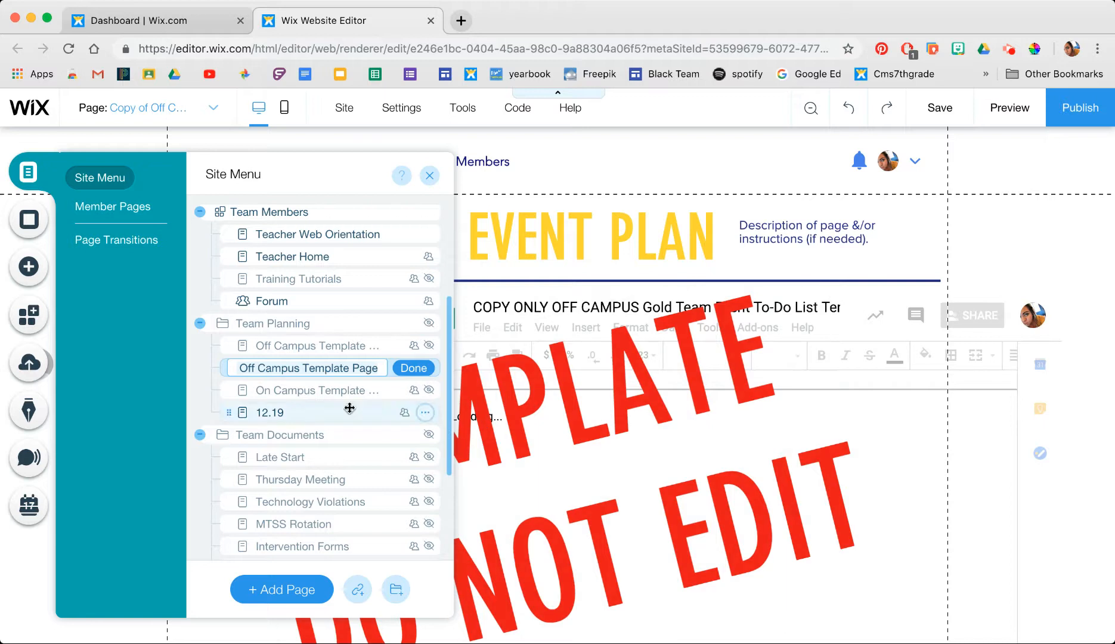
key("Return")
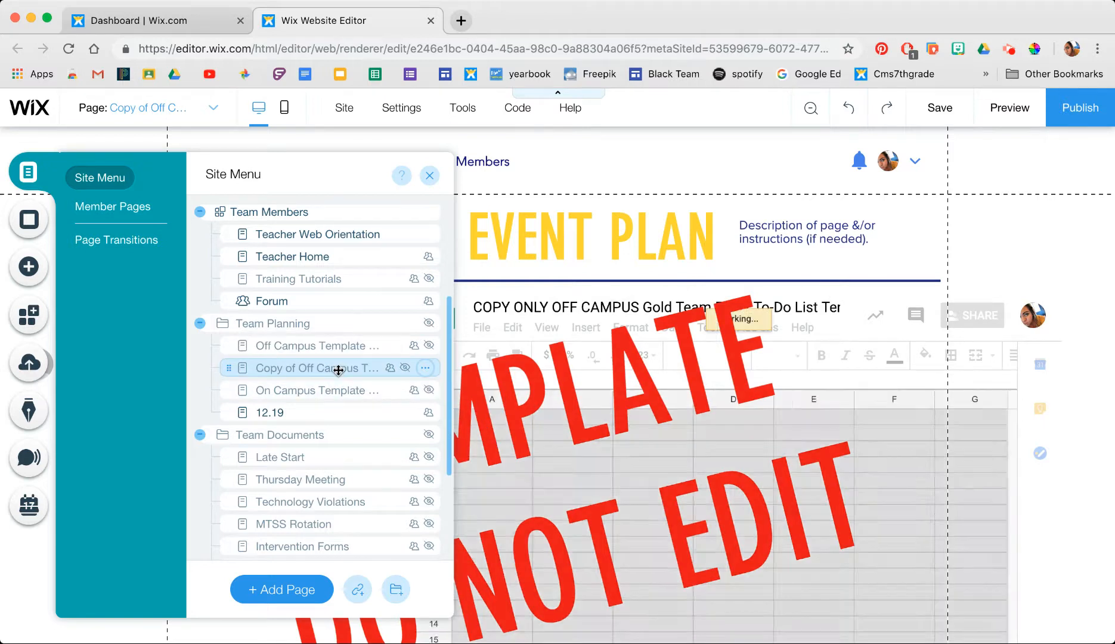
- Rename the copied page to TEST
double_click(339, 370)
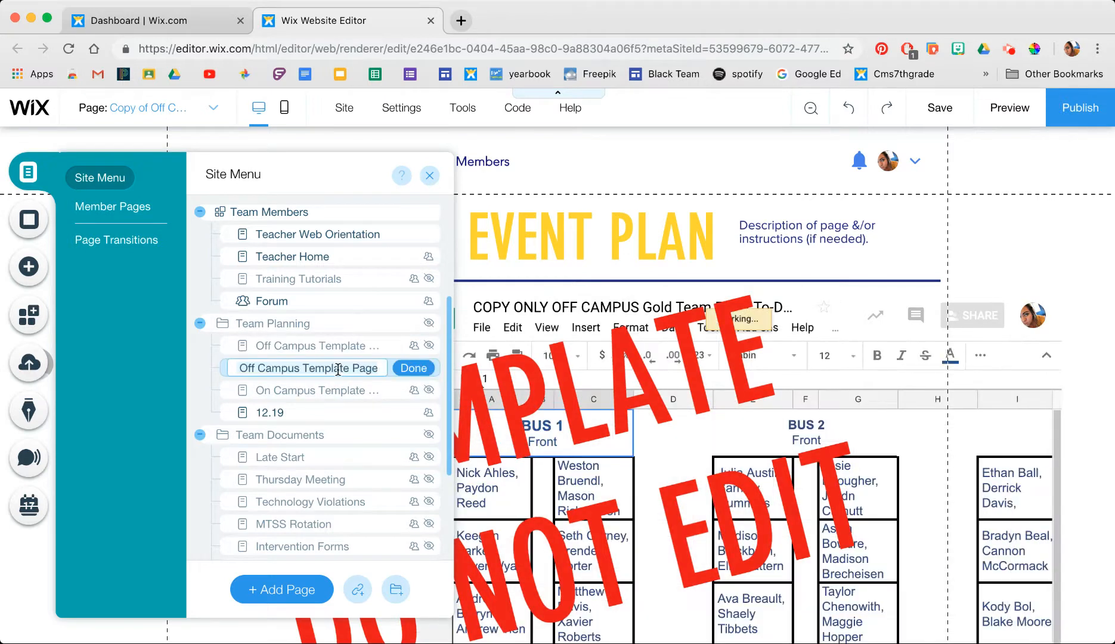
key("ctrl+a")
key("BackSpace")
type("TEST")
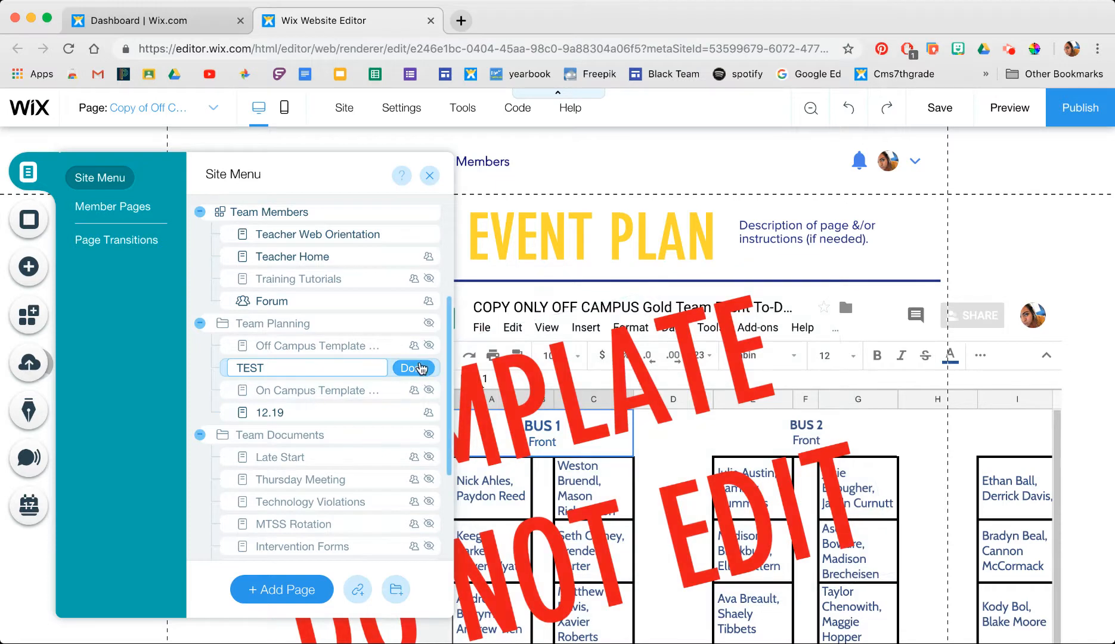
left_click(421, 368)
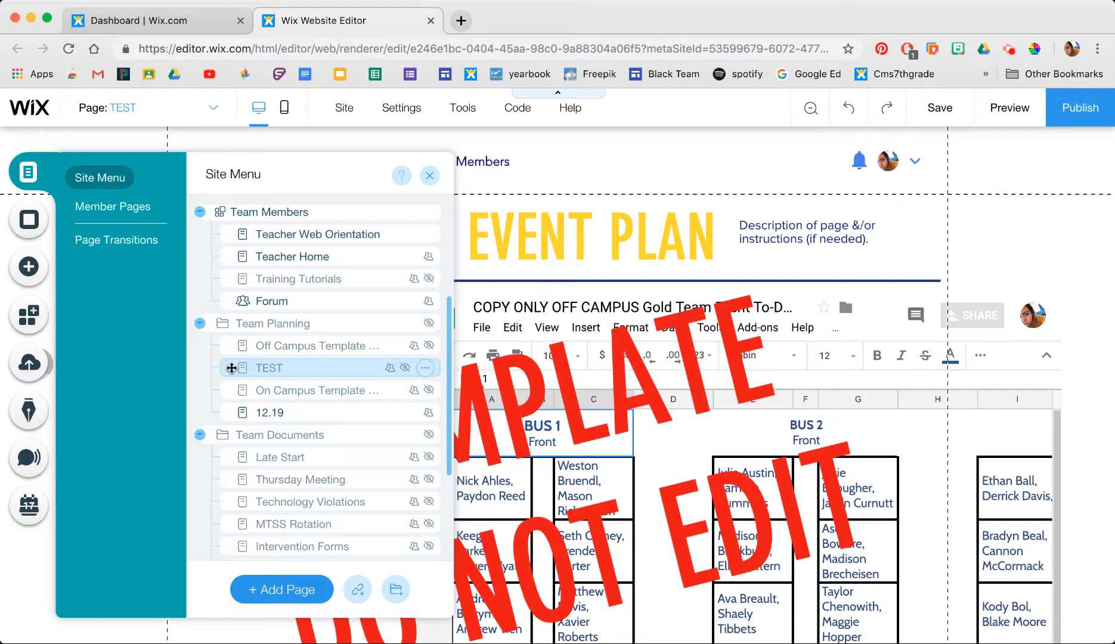
- Move the TEST page to the end of Team Planning, directly below 12.19
left_click_drag(232, 368, 231, 405)
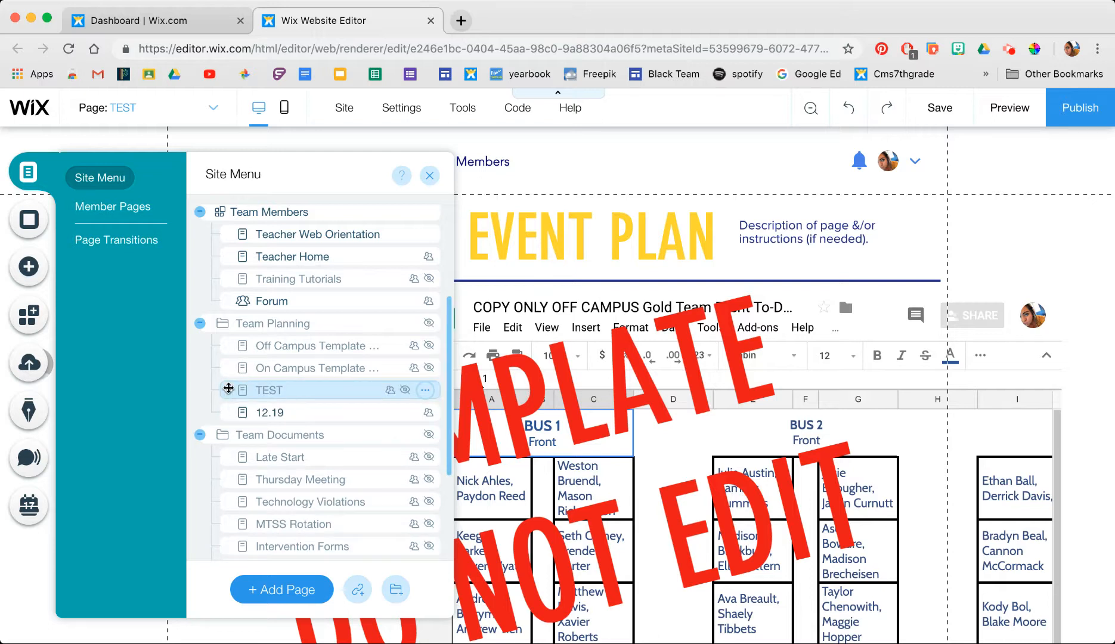
left_click_drag(228, 389, 225, 398)
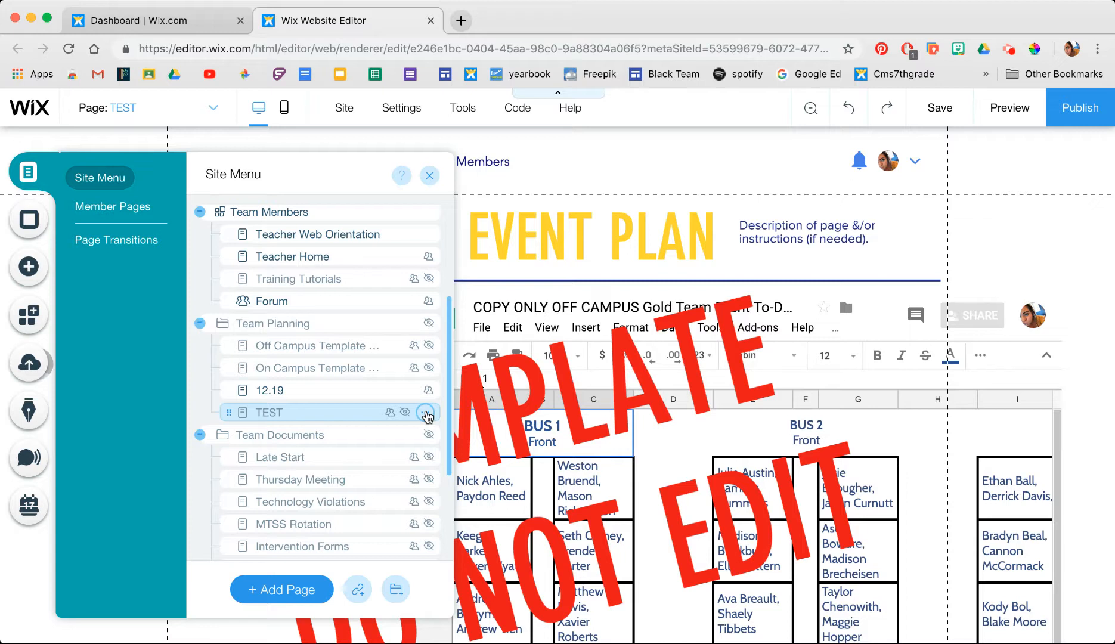
left_click(426, 413)
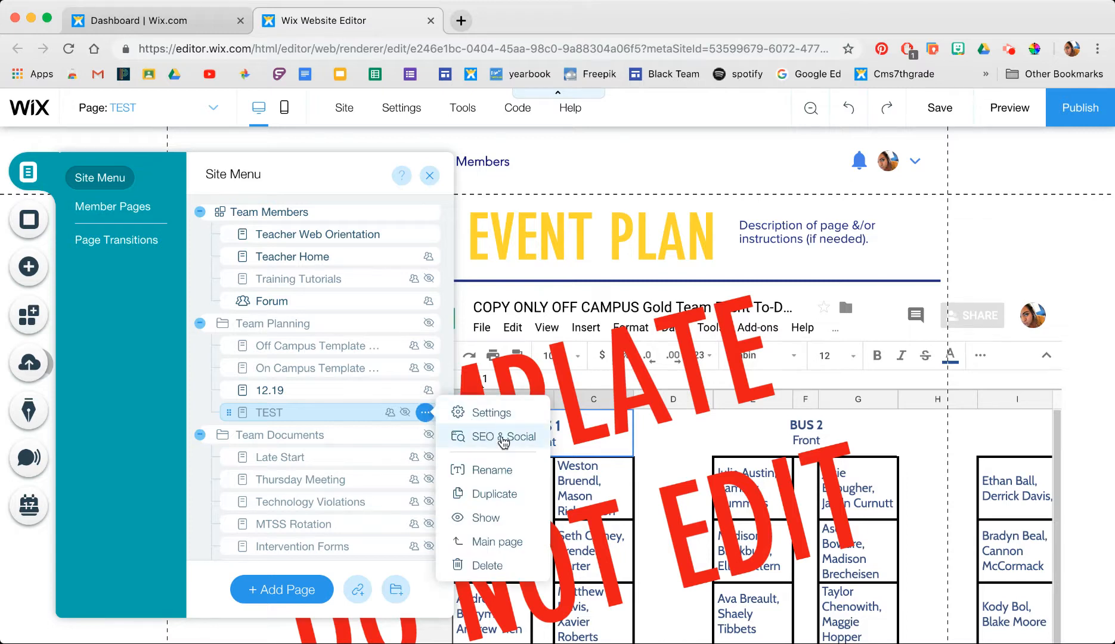
- In the TEST page's SEO & Social settings, replace the long URL slug with 'test'
left_click(504, 439)
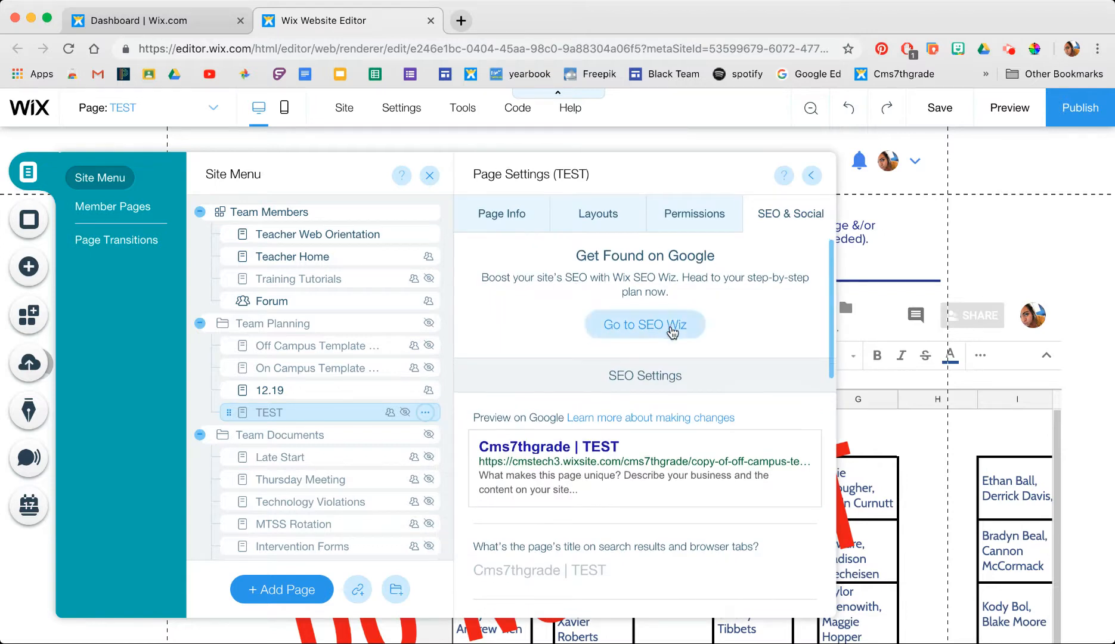
scroll(673, 332, "down", 3)
scroll(672, 332, "down", 3)
scroll(672, 333, "down", 3)
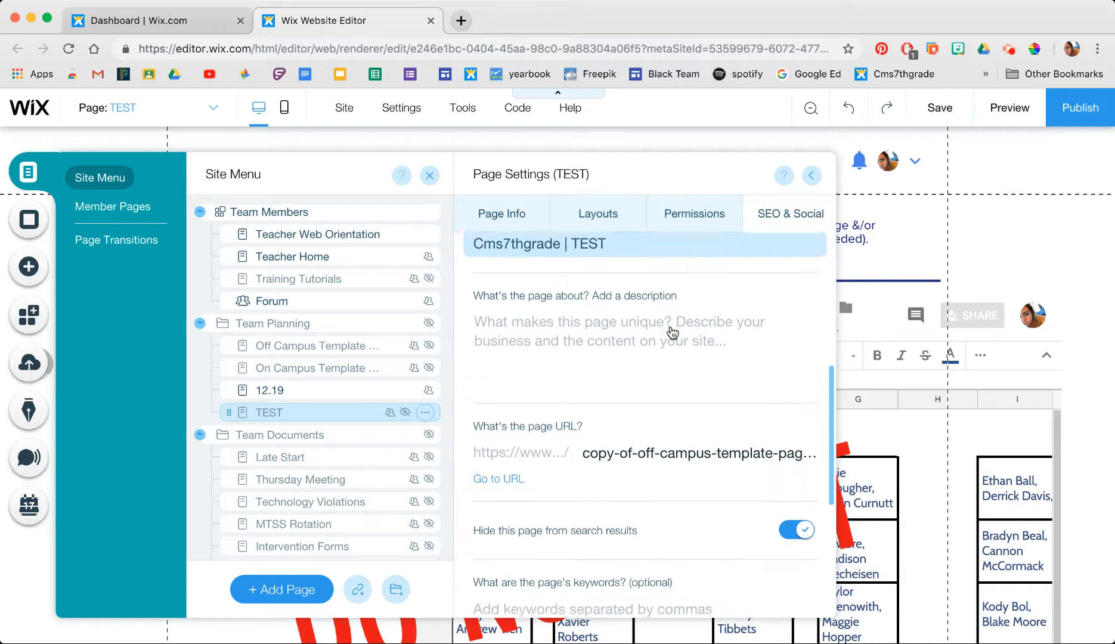
left_click(719, 444)
double_click(718, 444)
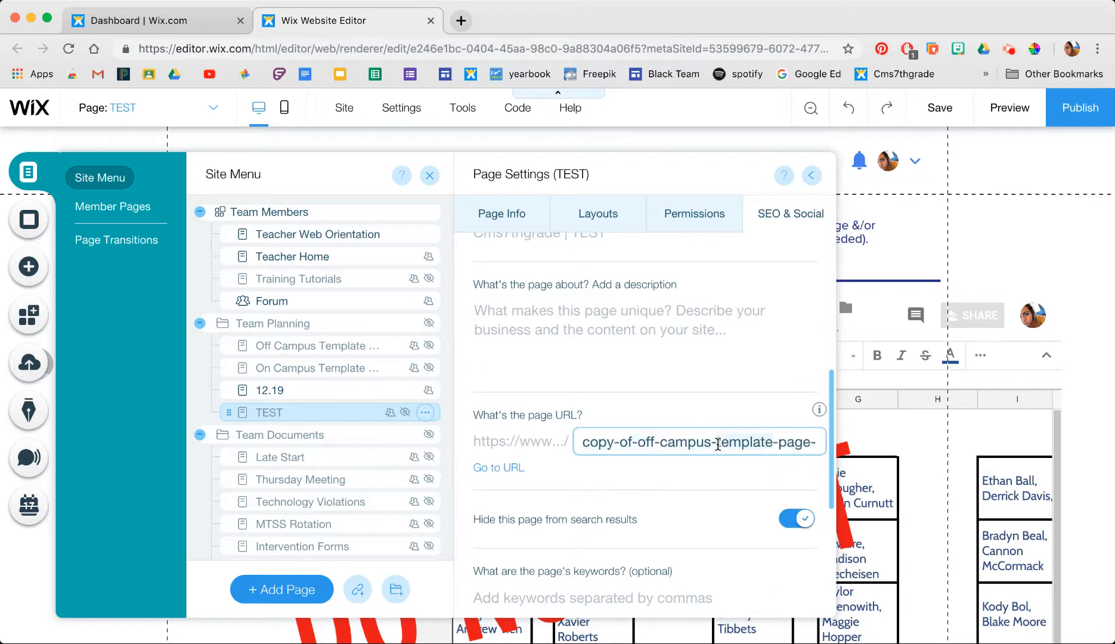
triple_click(718, 444)
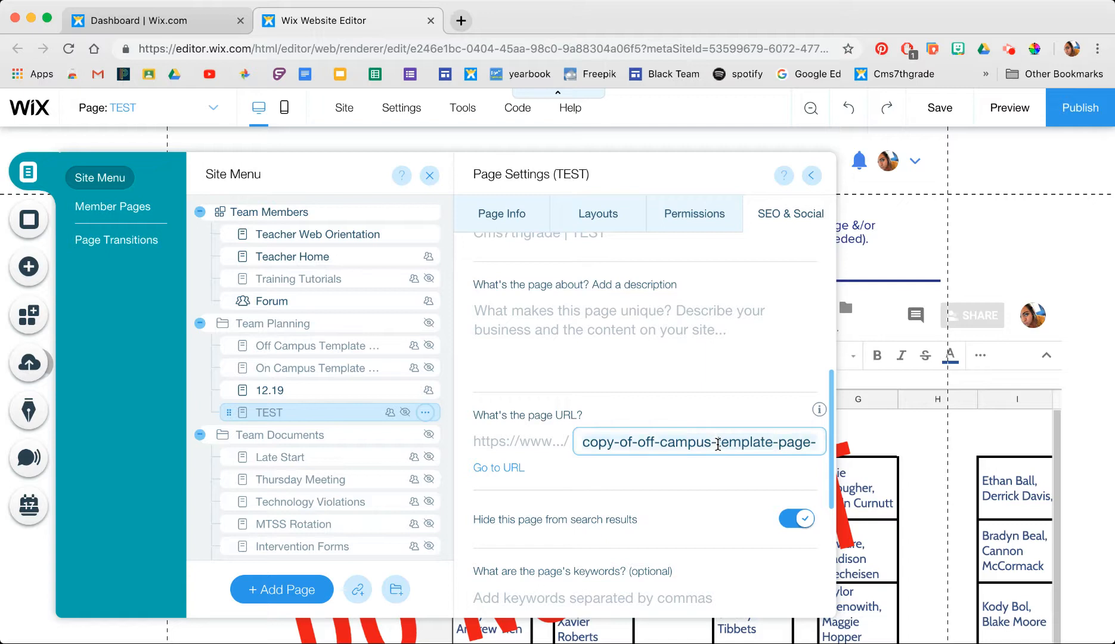
type("test")
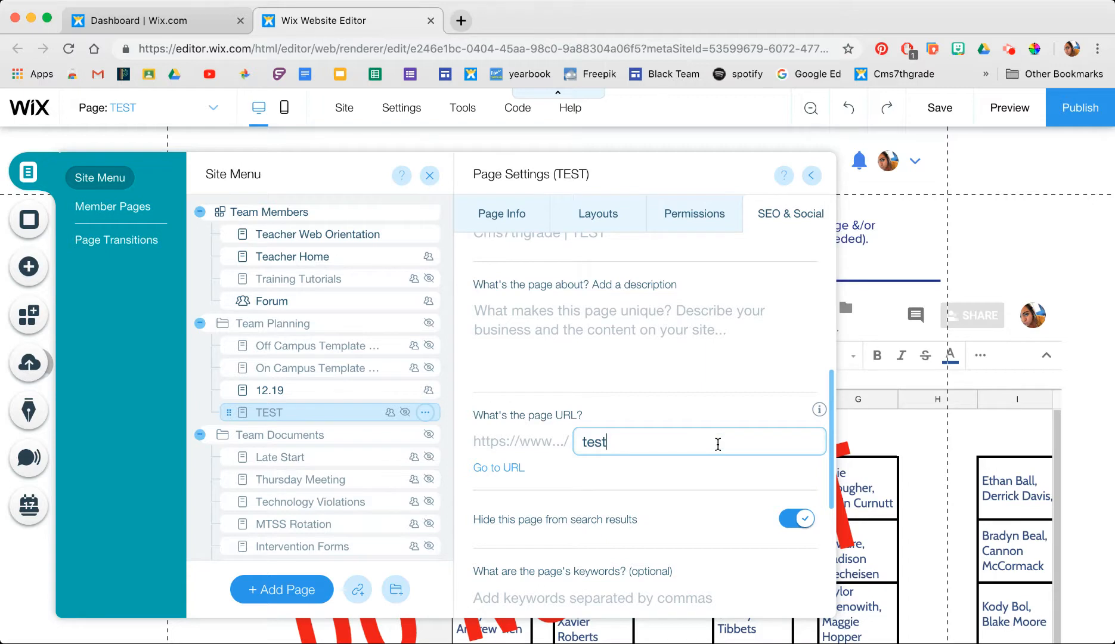
- Confirm the new 'test' slug and close the TEST page settings
scroll(718, 443, "down", 5)
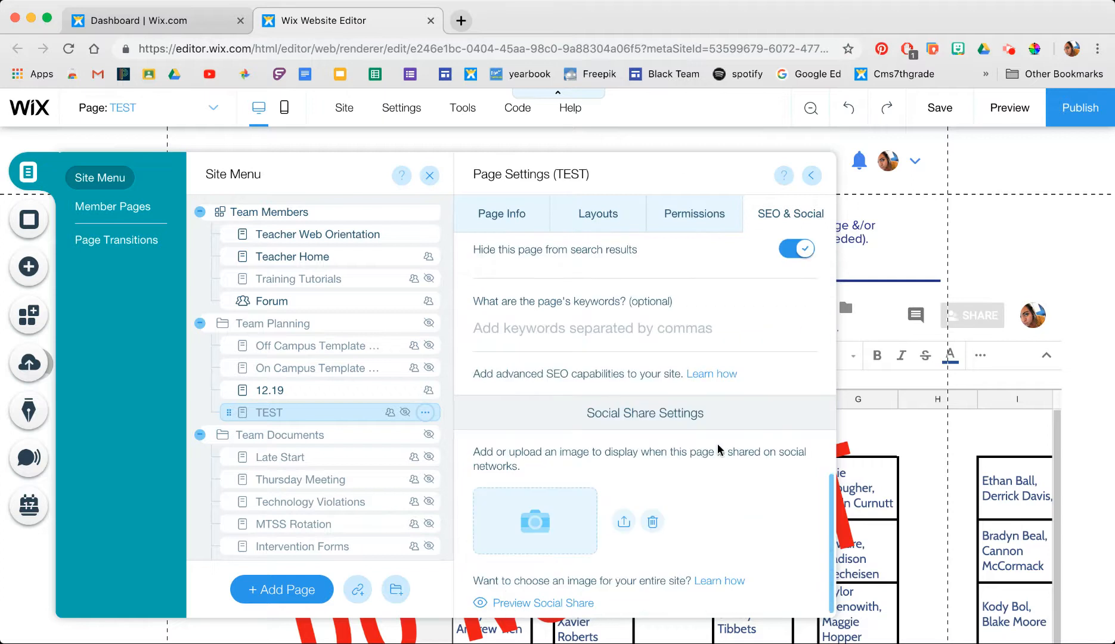
scroll(718, 444, "up", 5)
scroll(718, 447, "up", 3)
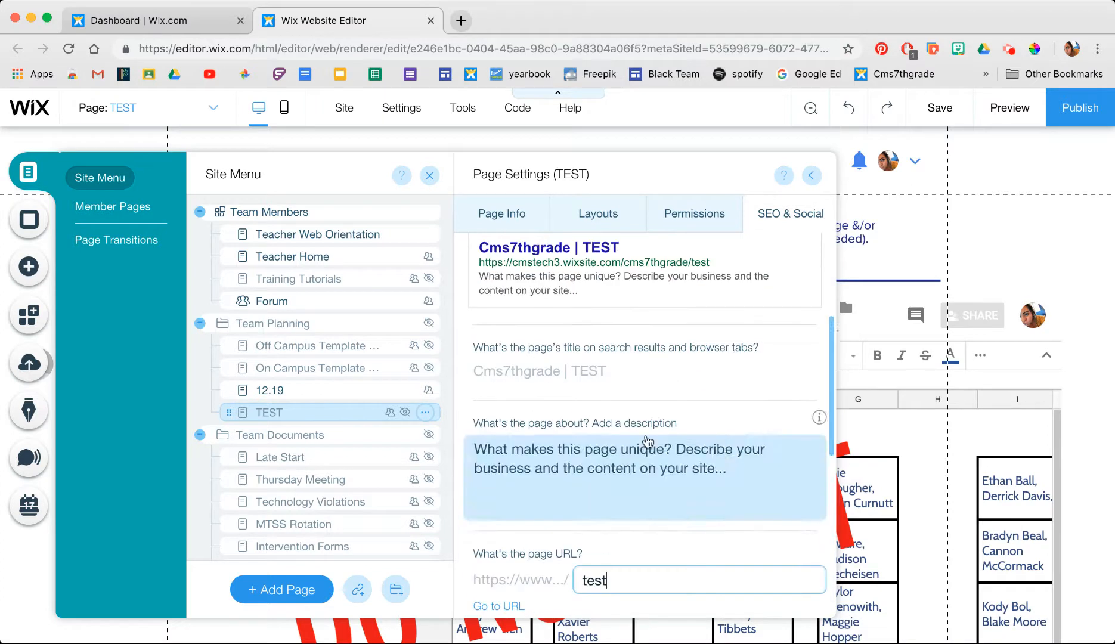
left_click(303, 422)
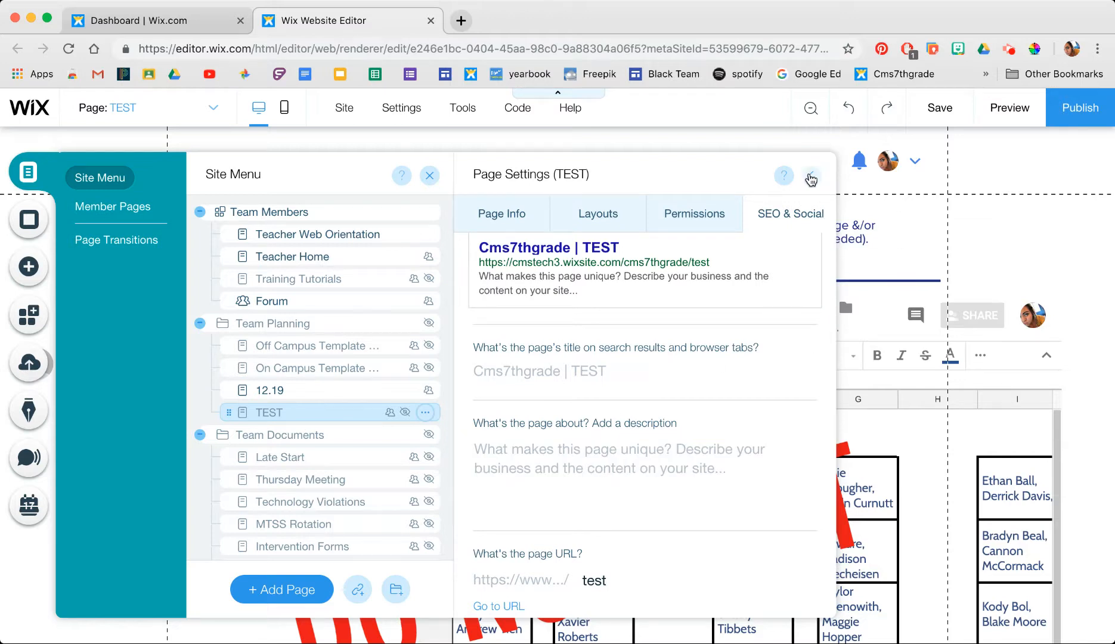
scroll(718, 368, "down", 1)
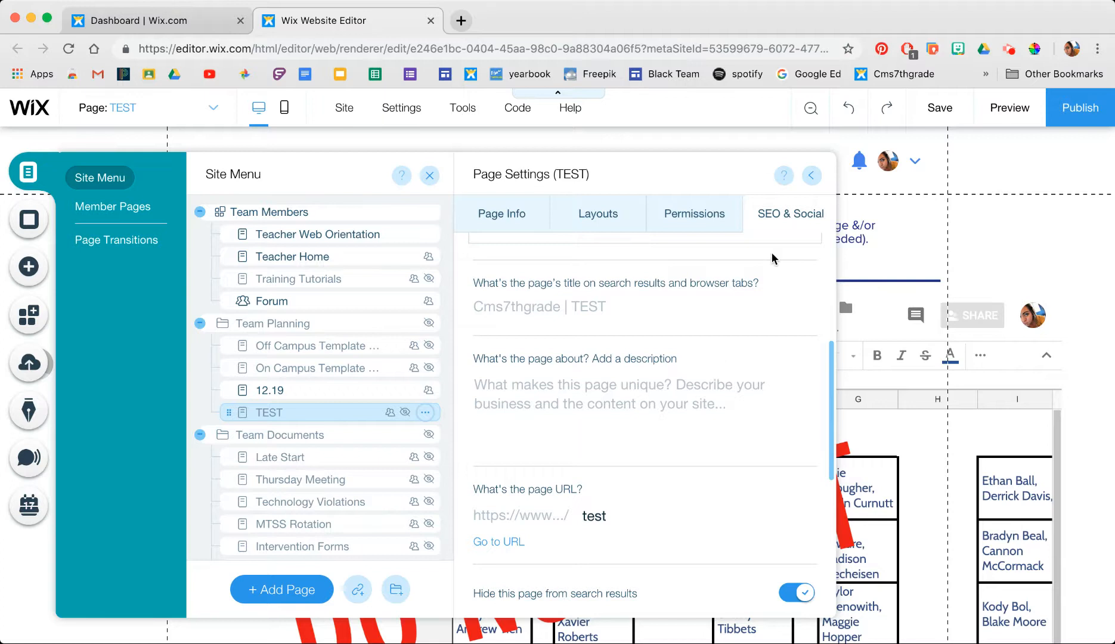
left_click(812, 178)
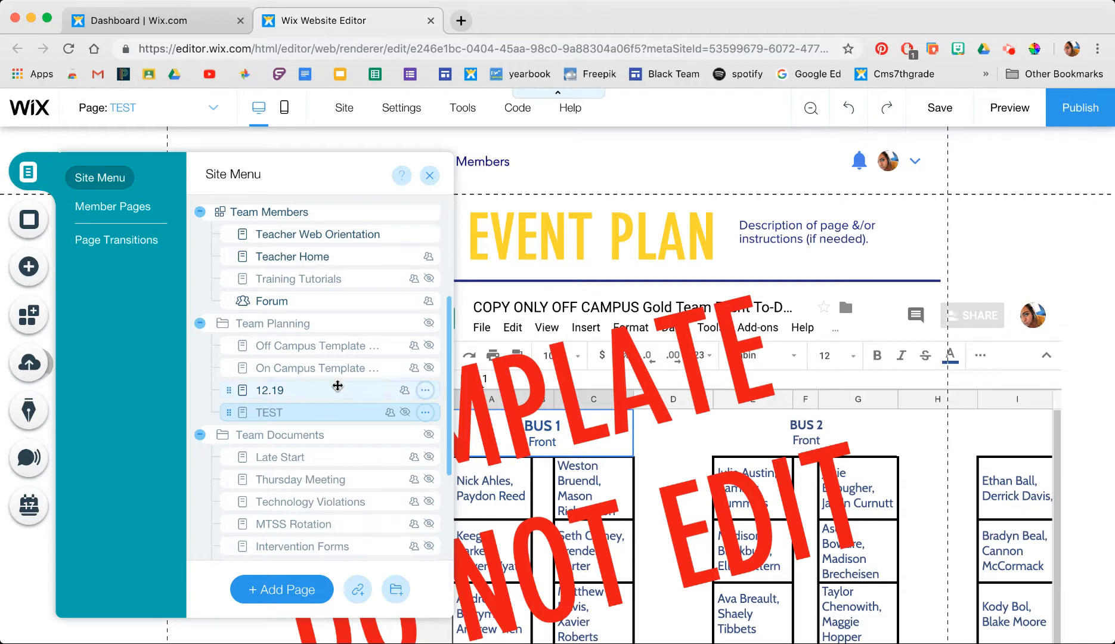
- Close the site pages list and switch to editing the Teacher Home page
scroll(338, 388, "down", 2)
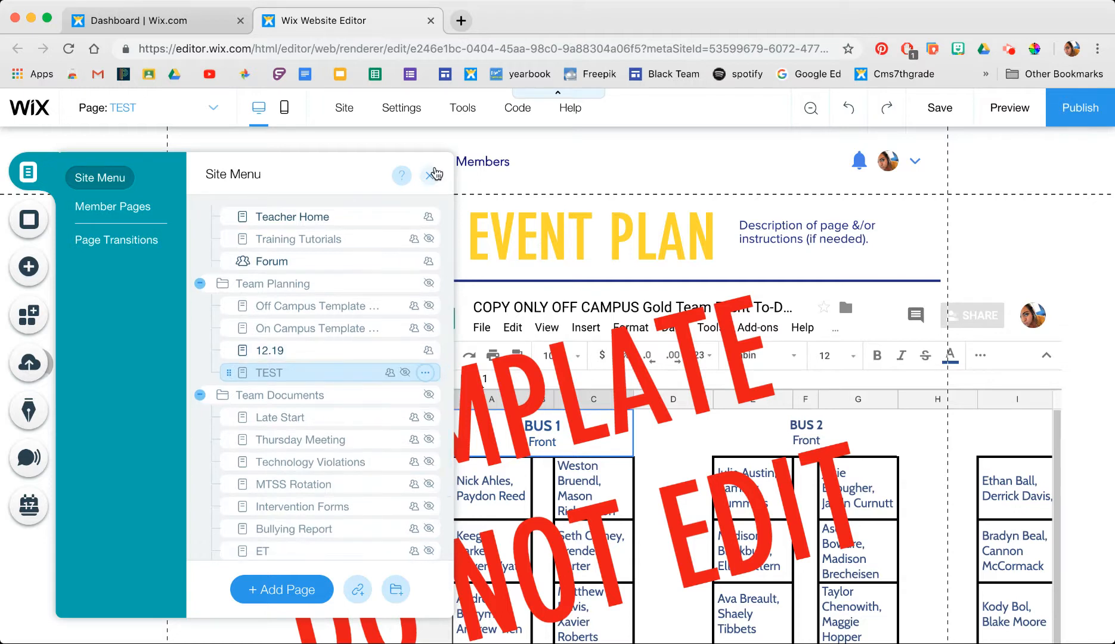
left_click(431, 174)
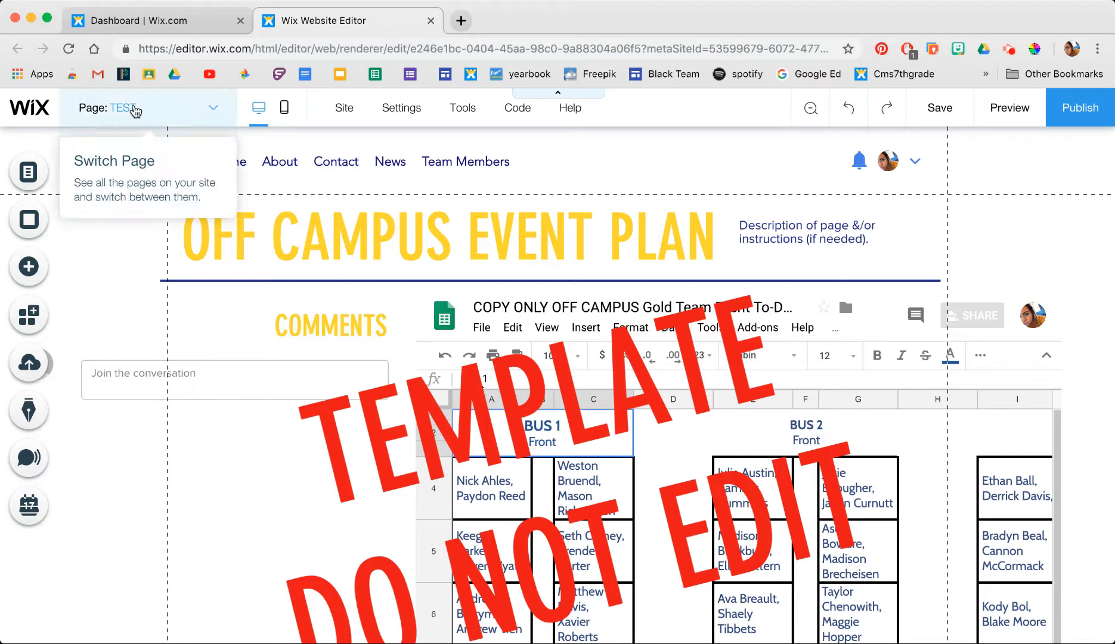
left_click(213, 108)
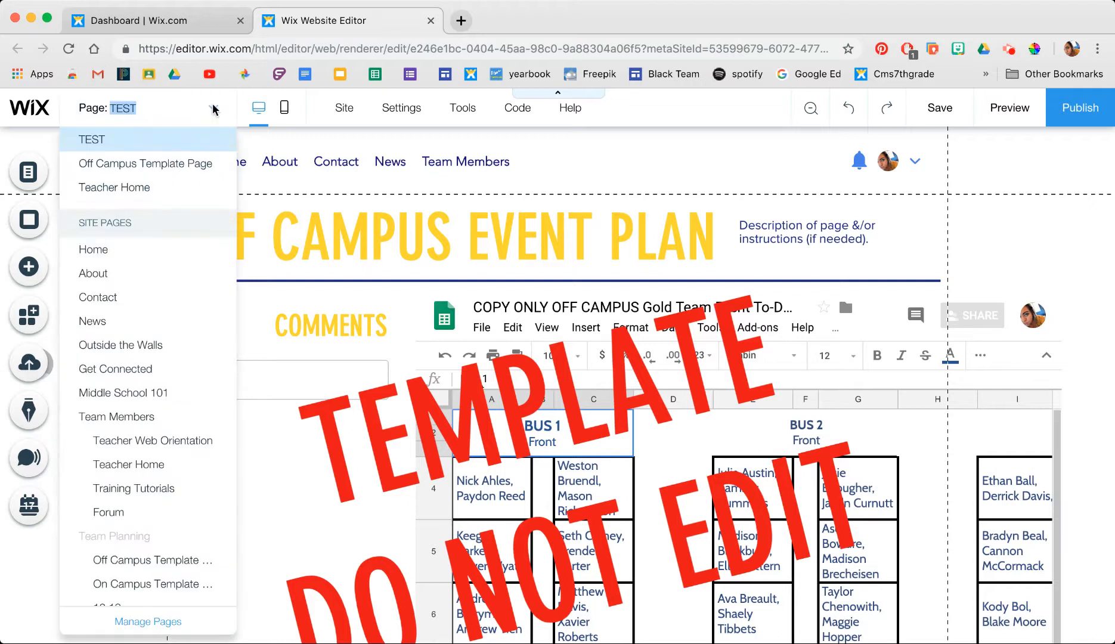
left_click(160, 464)
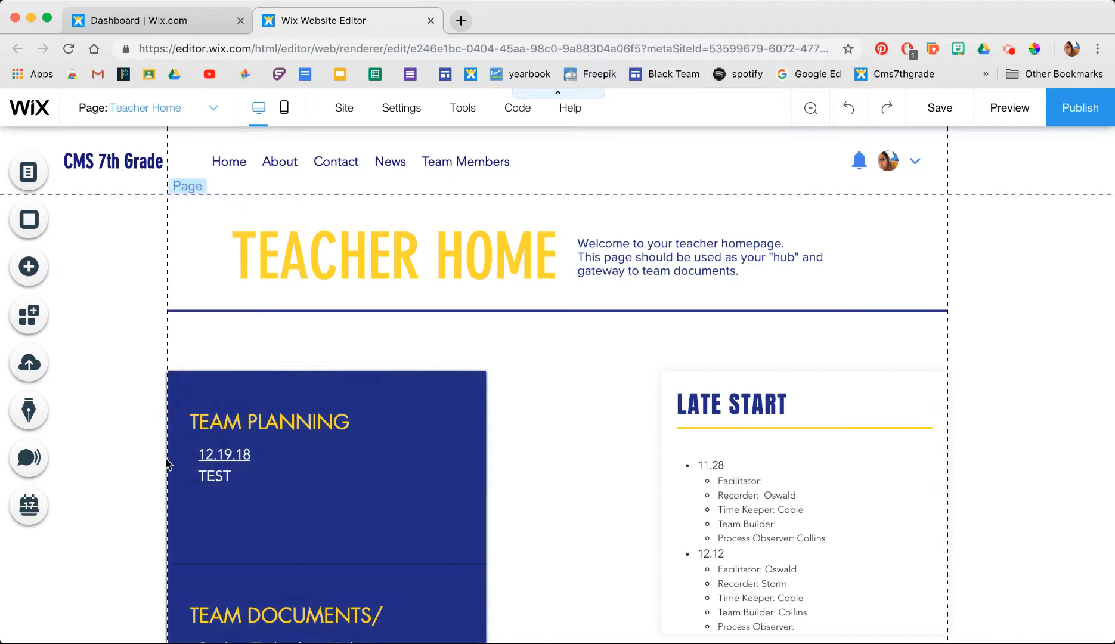
- Select the word TEST in the Team Planning repeater text
left_click(232, 477)
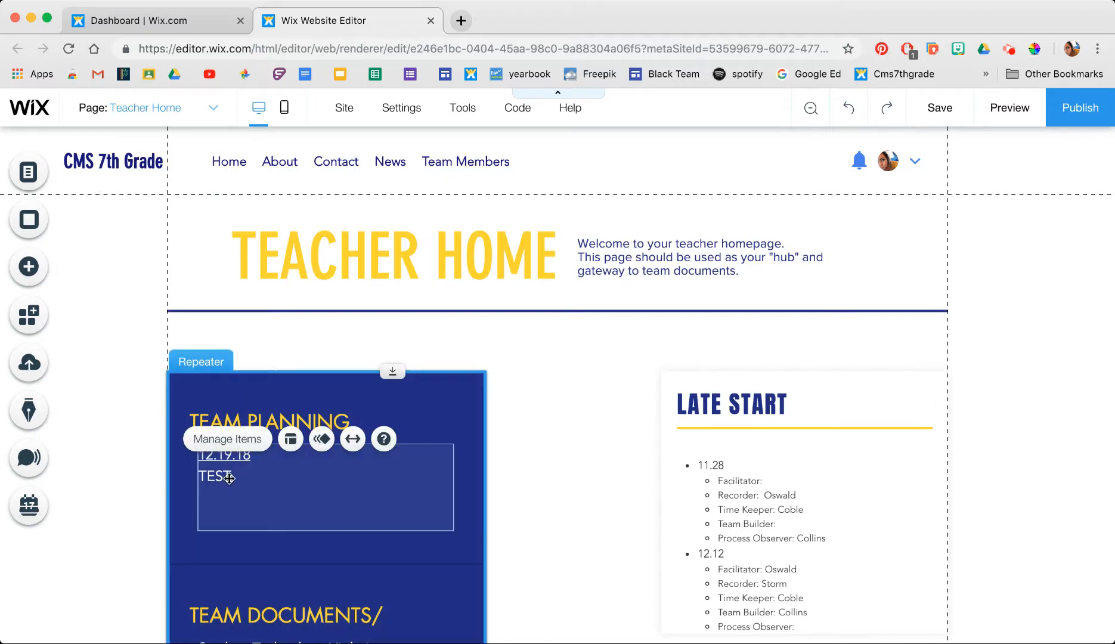
left_click(230, 477)
double_click(237, 477)
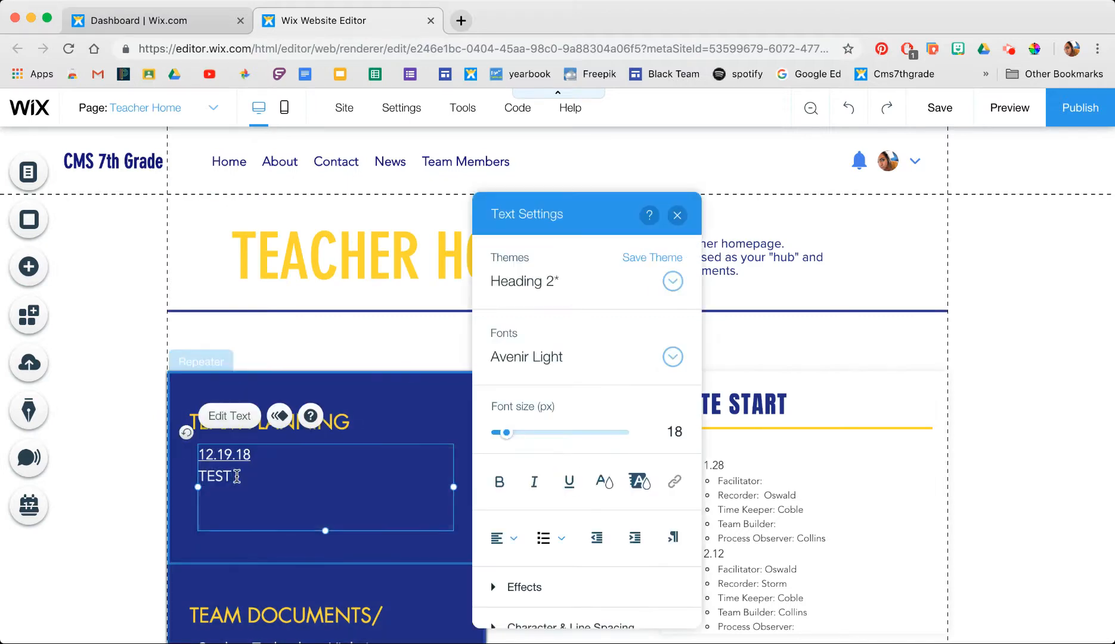
left_click_drag(236, 477, 203, 477)
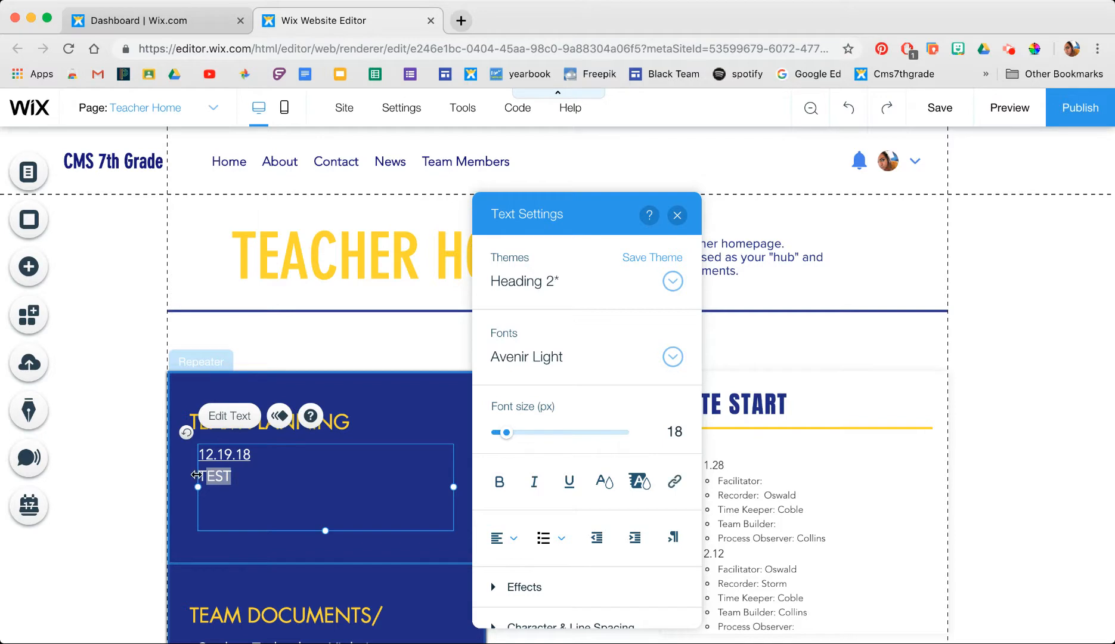
left_click(217, 476)
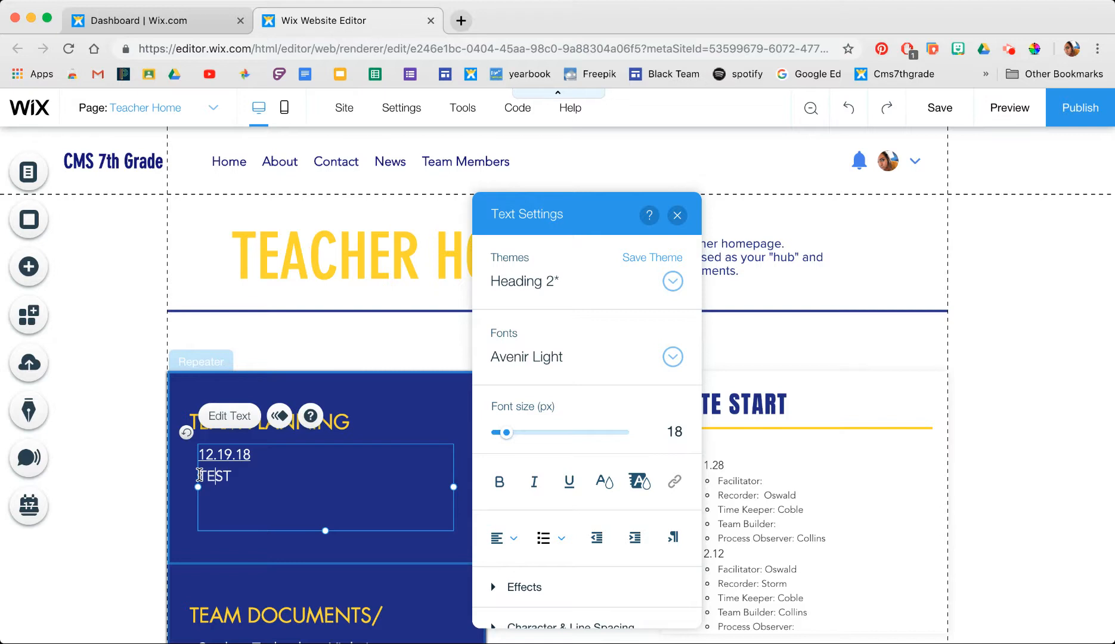
left_click_drag(202, 476, 229, 476)
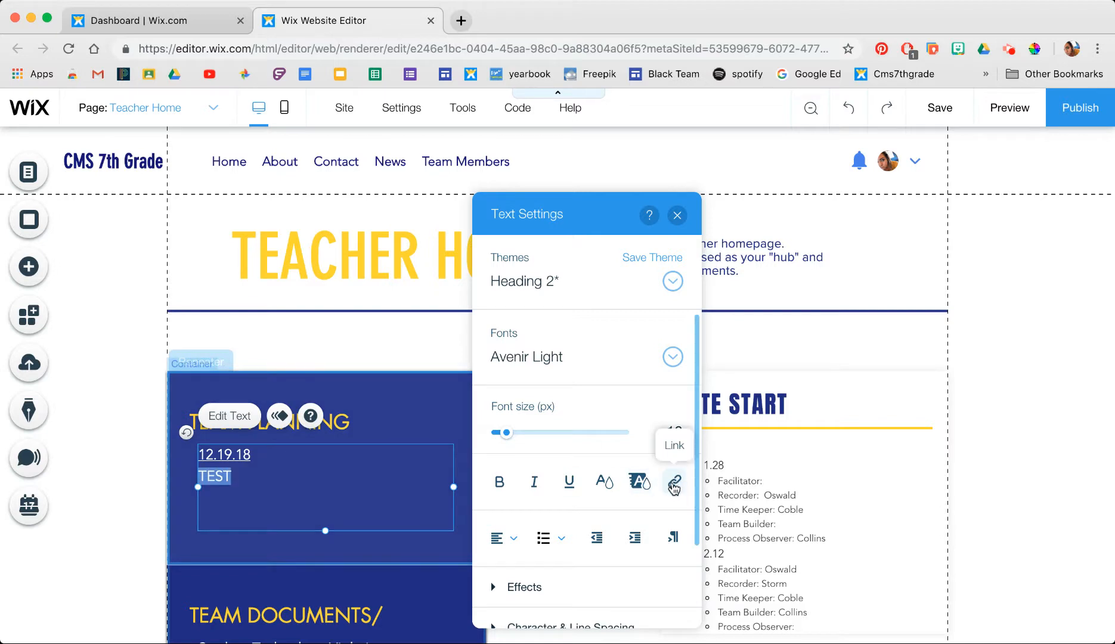
- Link the selected TEST text to the TEST page
left_click(668, 477)
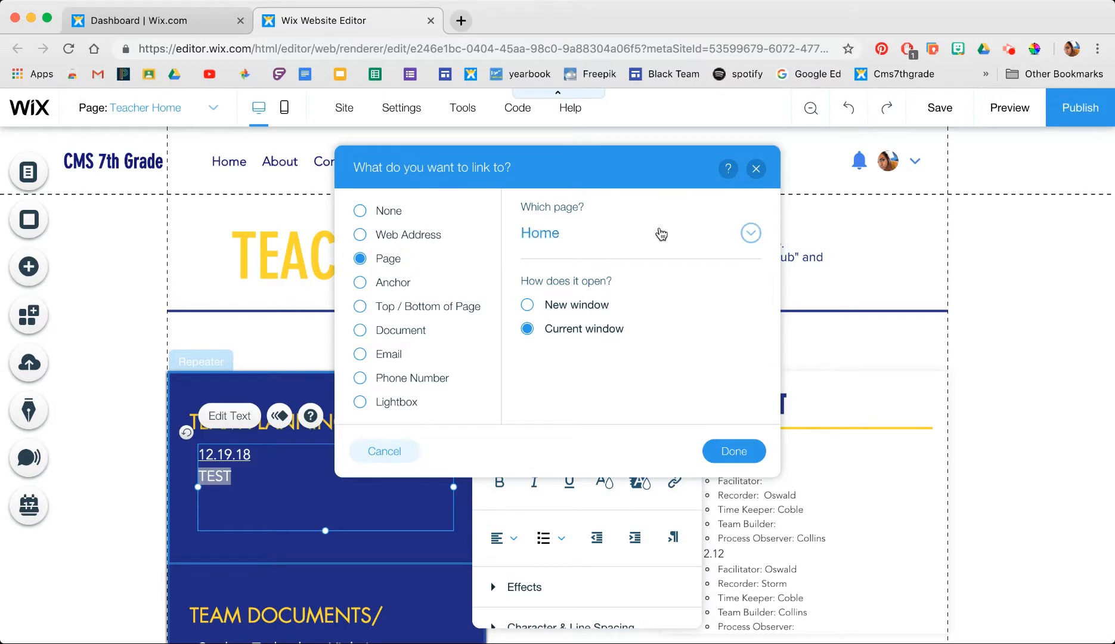
left_click(745, 239)
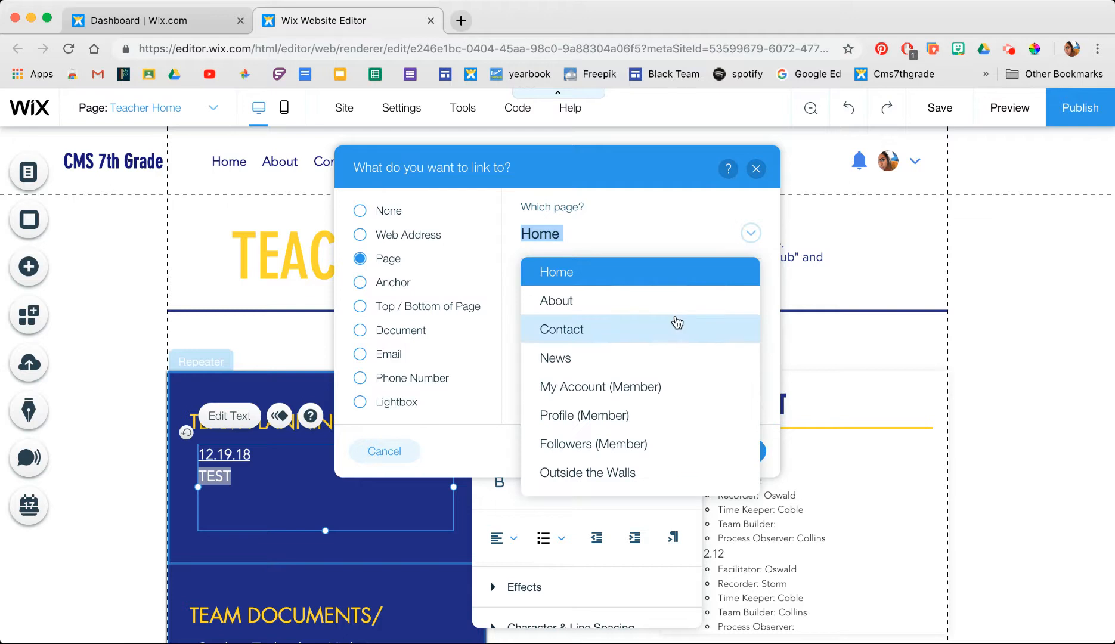
scroll(676, 322, "down", 3)
scroll(676, 322, "down", 5)
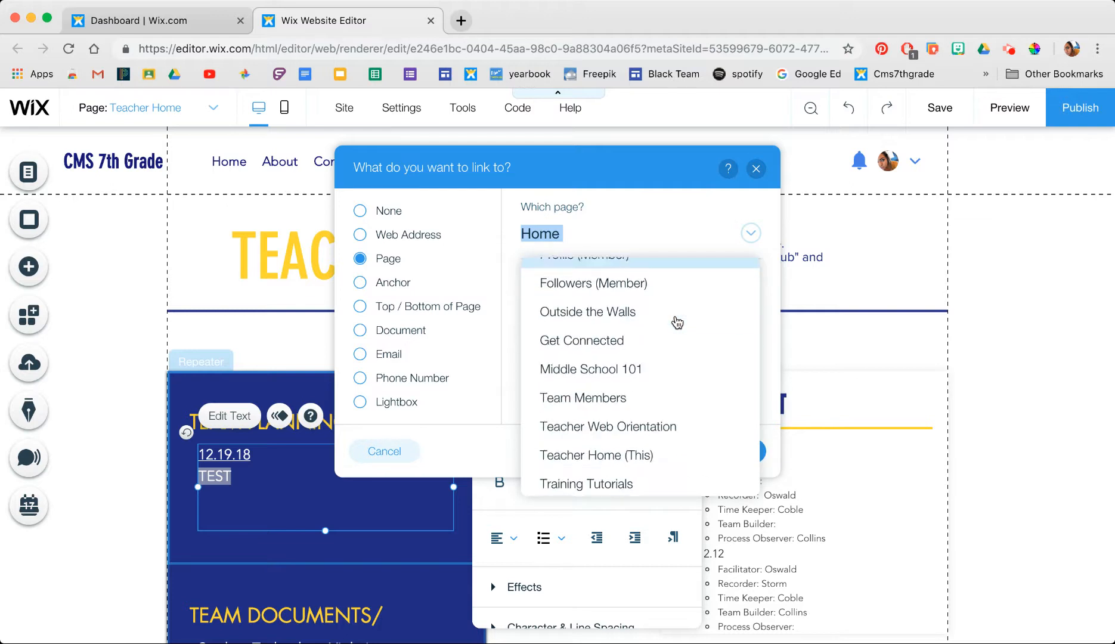
scroll(676, 322, "down", 5)
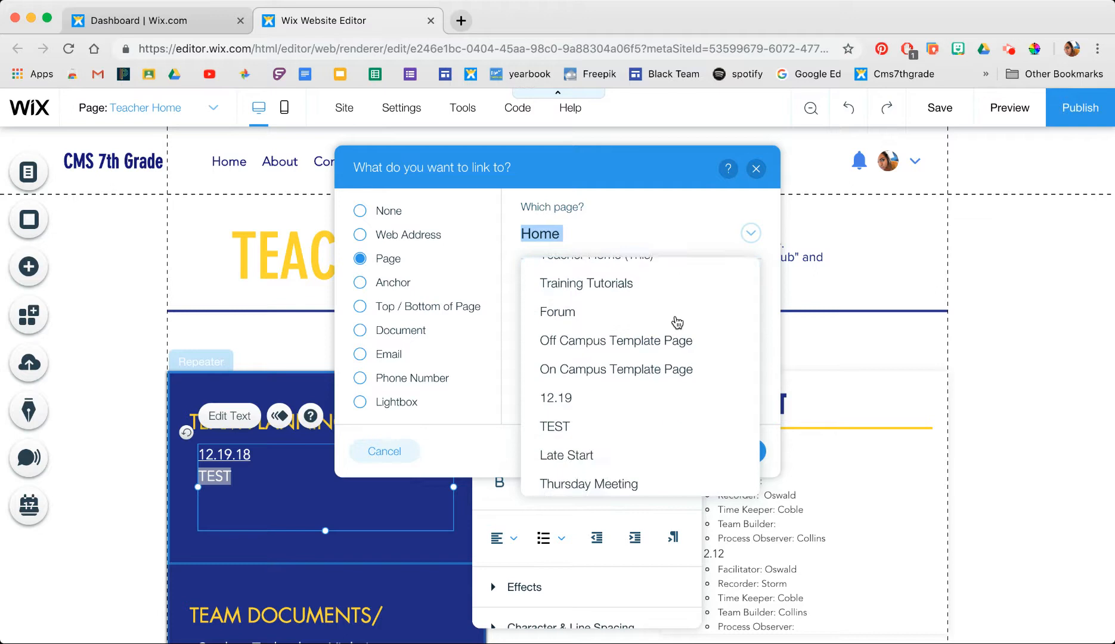
left_click(566, 385)
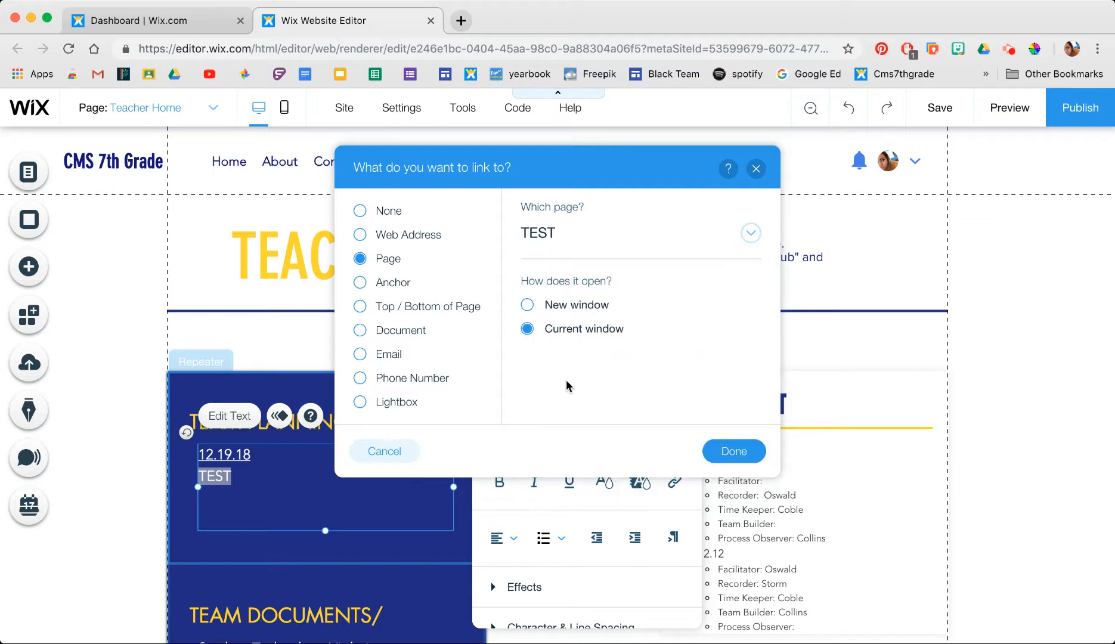
left_click(740, 457)
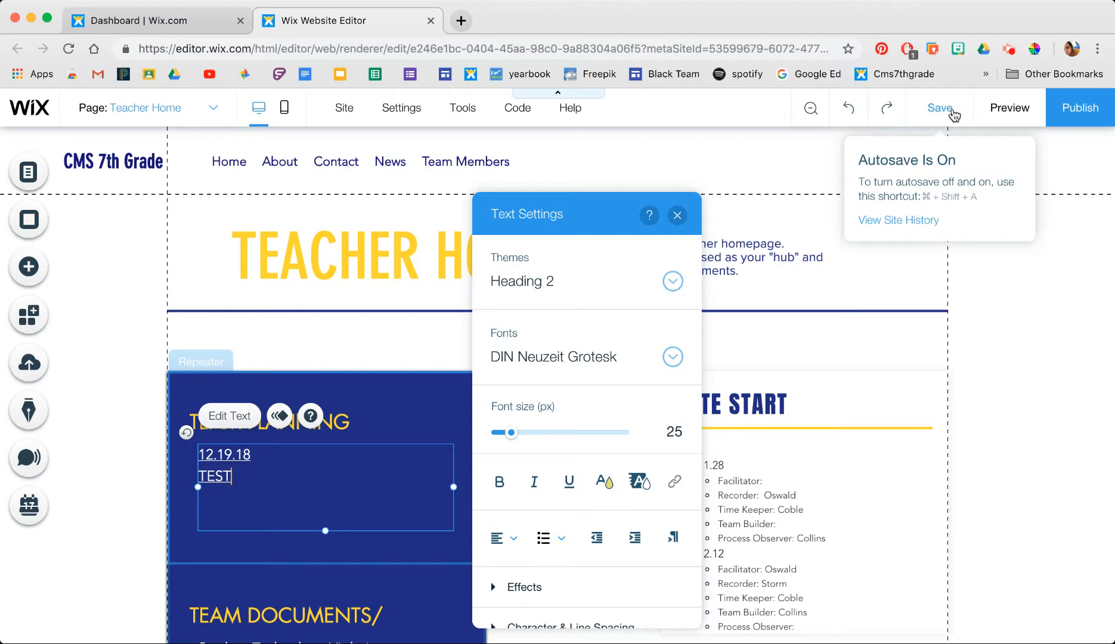
- Save the site, preview it, and open the TEST page from its link
left_click(937, 108)
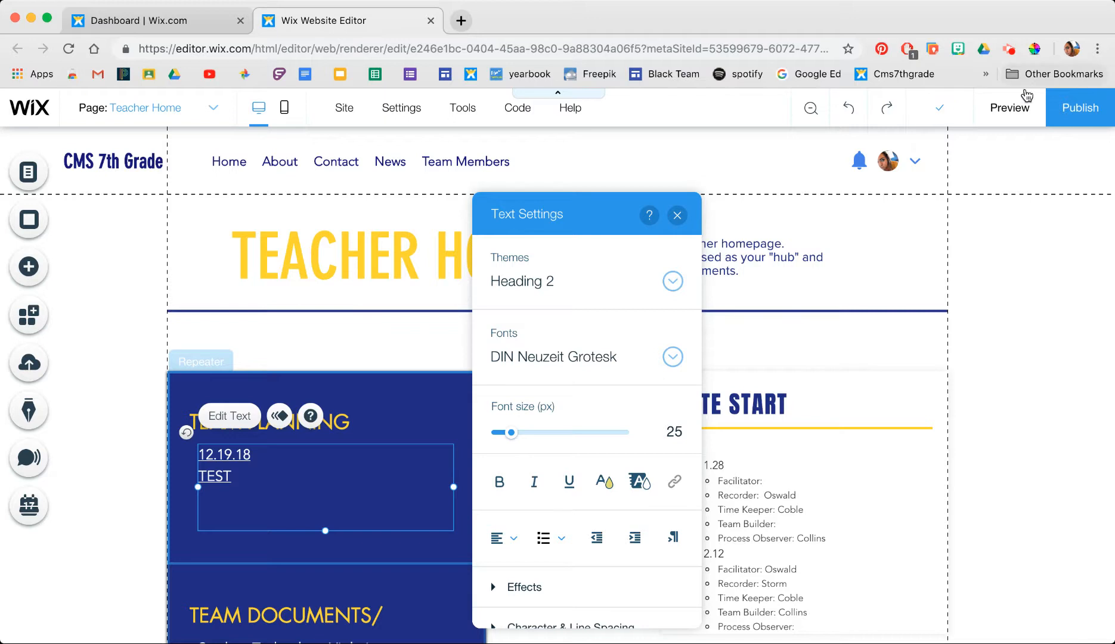
left_click(1016, 112)
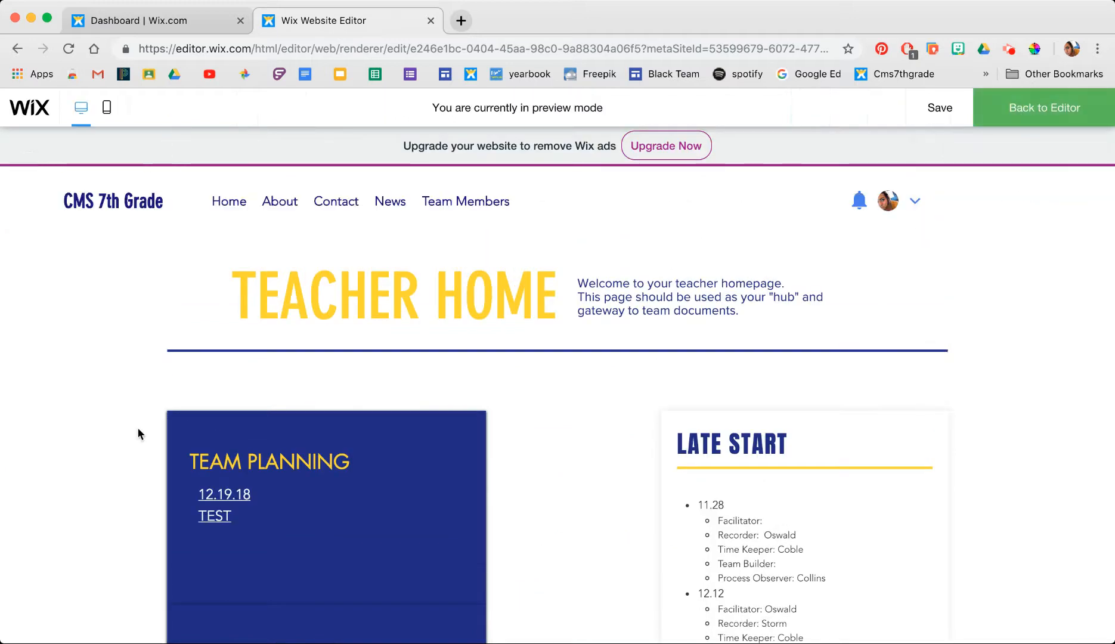
left_click(218, 516)
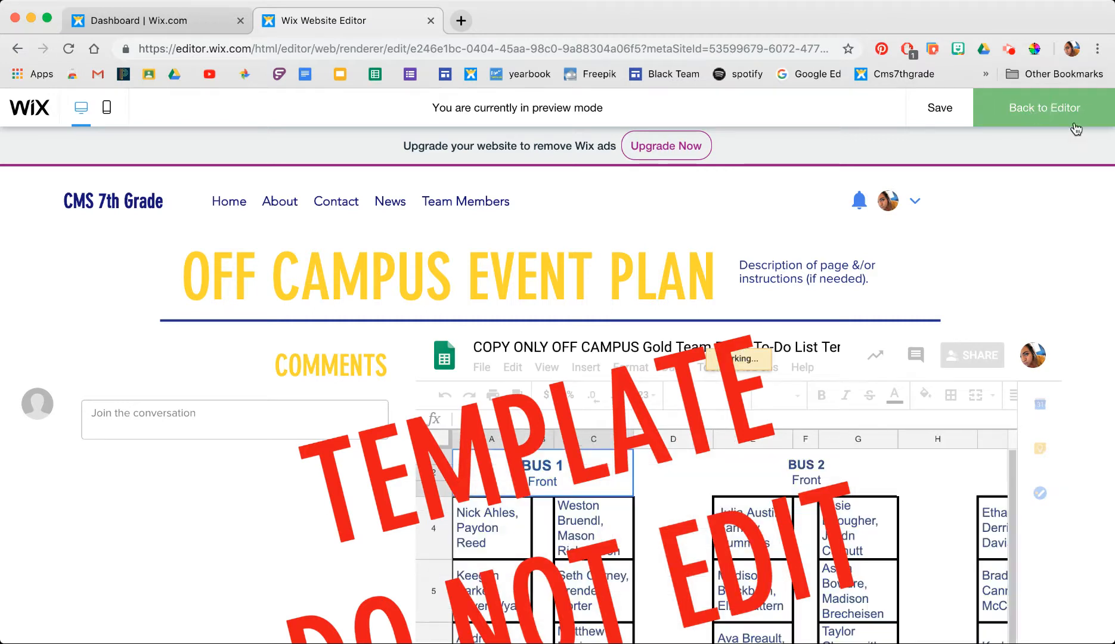
- Return to the editor and select the rotated TEMPLATE DO NOT EDIT text on the TEST page
left_click(1068, 107)
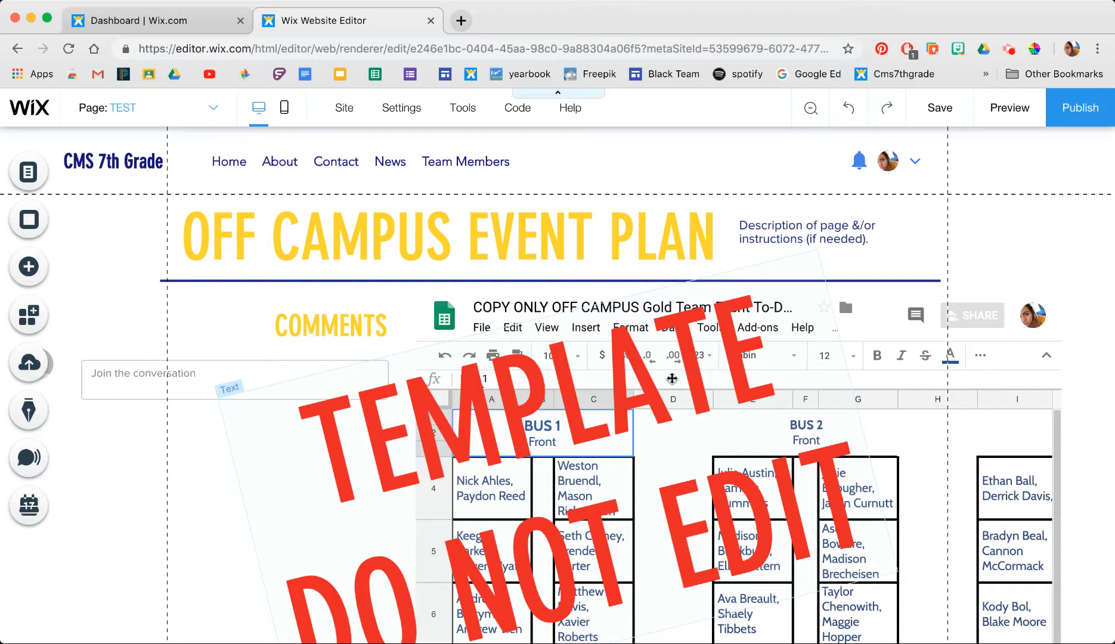
scroll(673, 379, "down", 5)
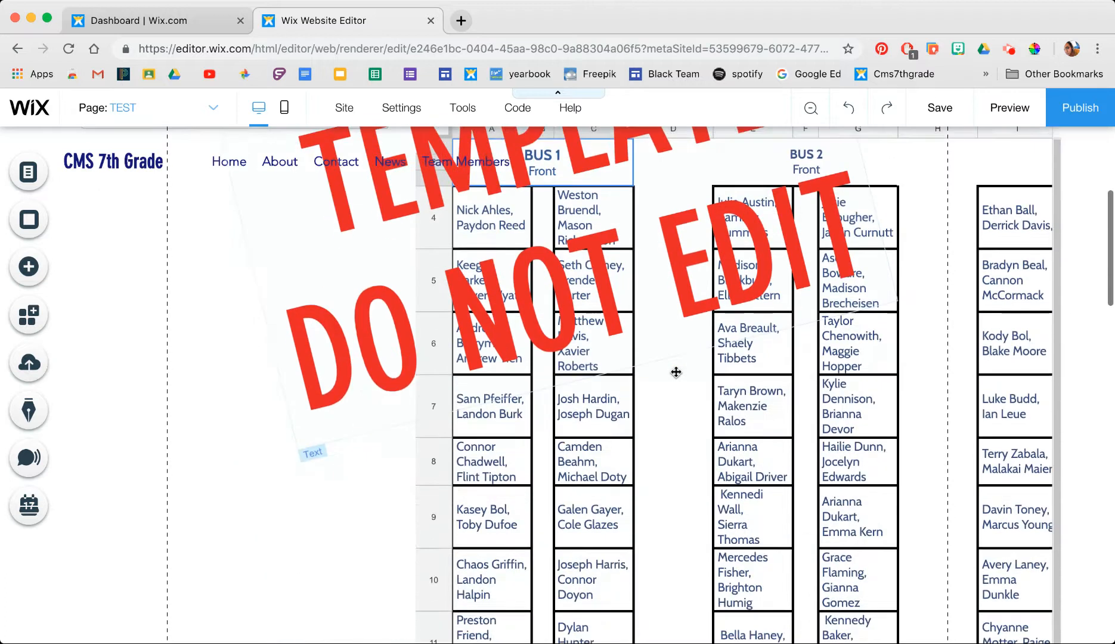
scroll(676, 373, "up", 3)
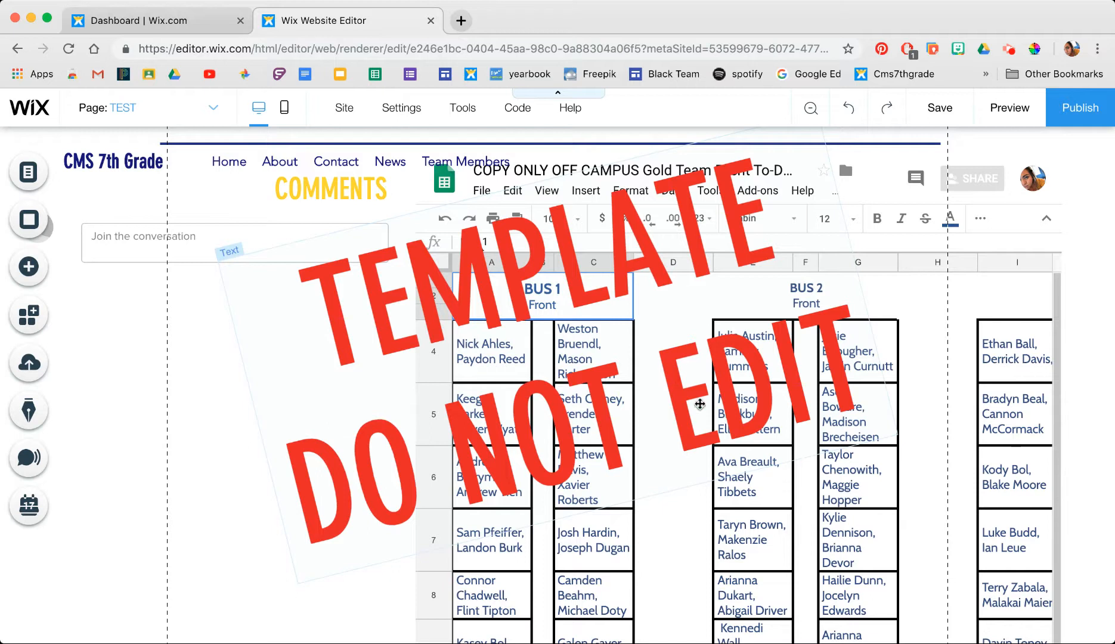
left_click(500, 290)
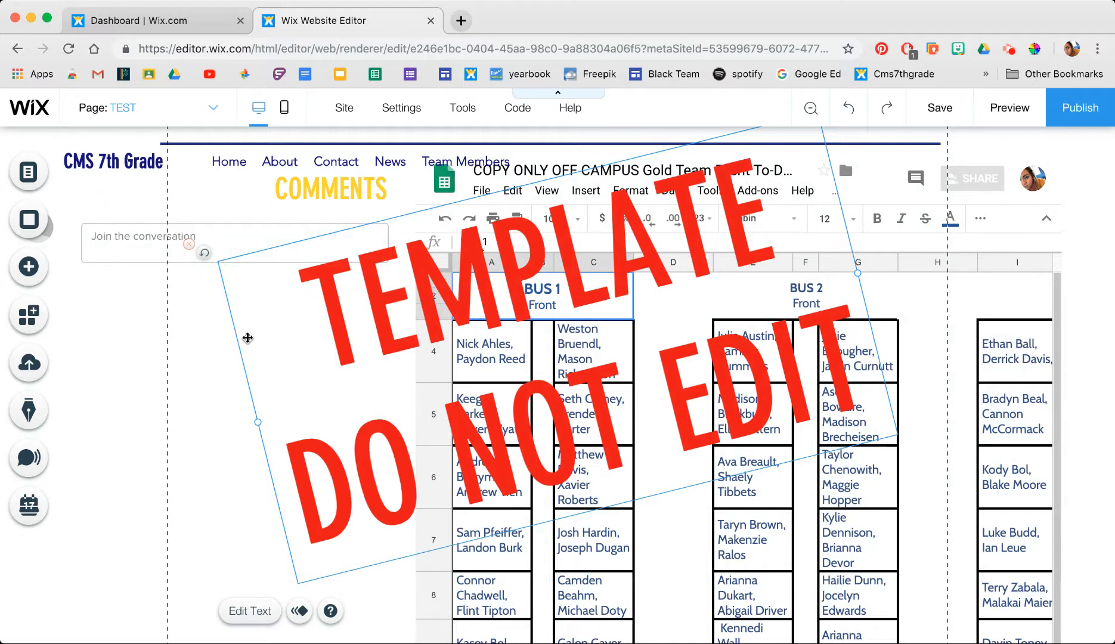
- Delete the TEMPLATE DO NOT EDIT overlay and change the page heading to TEST
key("Delete")
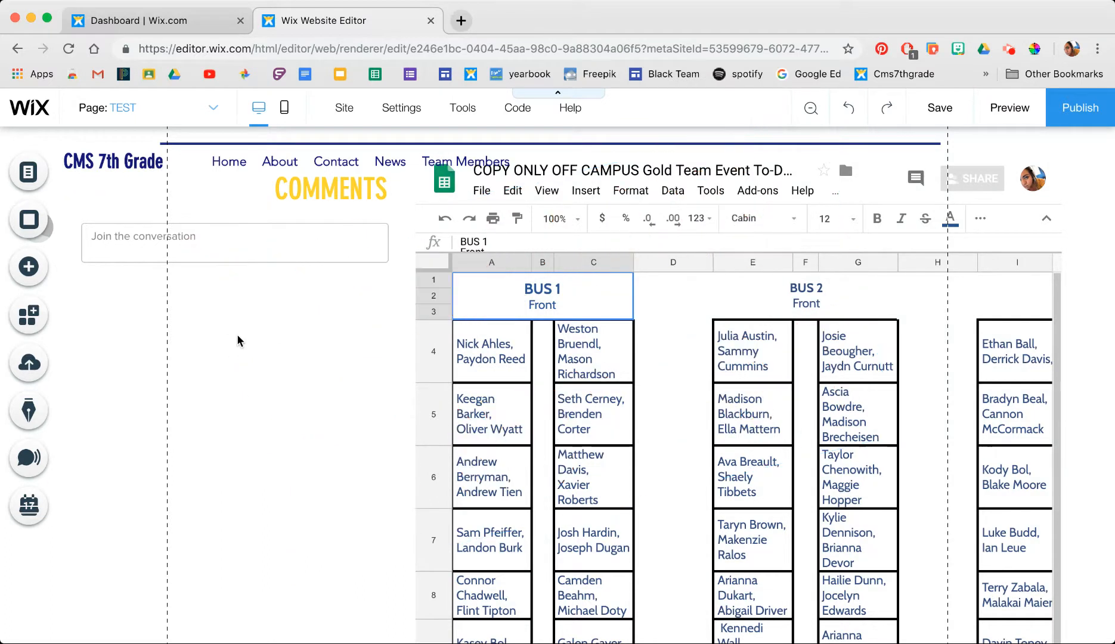
scroll(306, 351, "up", 3)
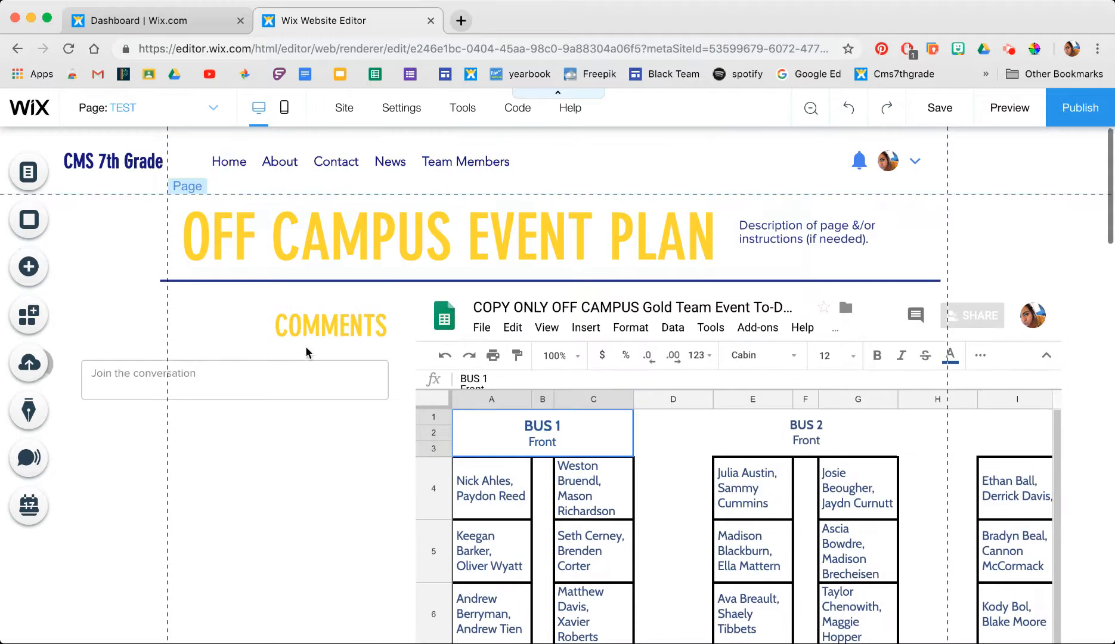
double_click(441, 243)
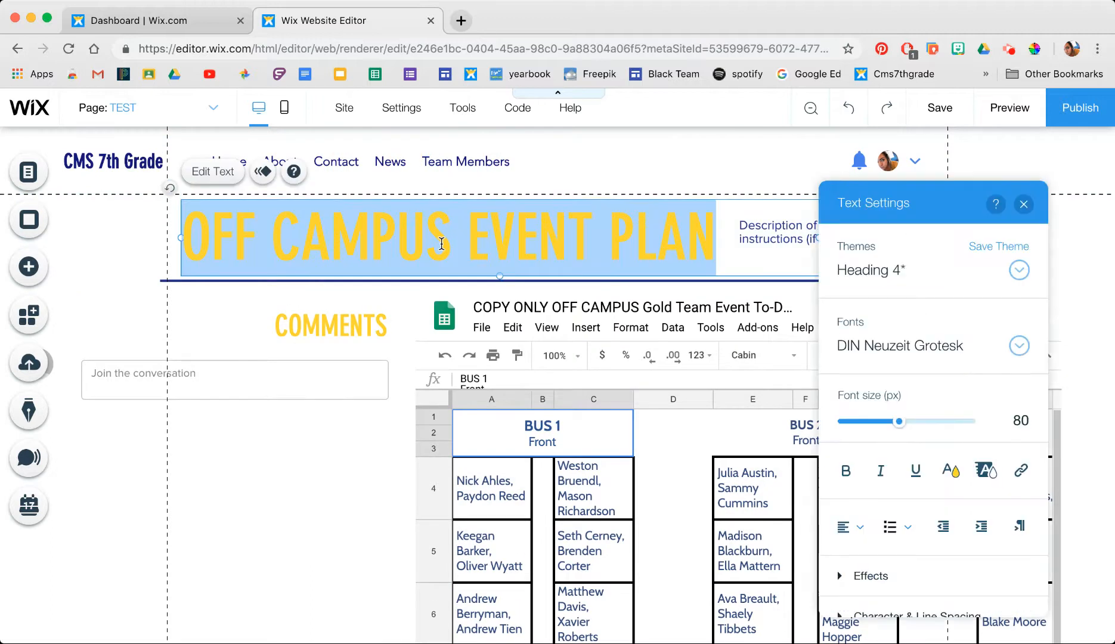
type("TEST")
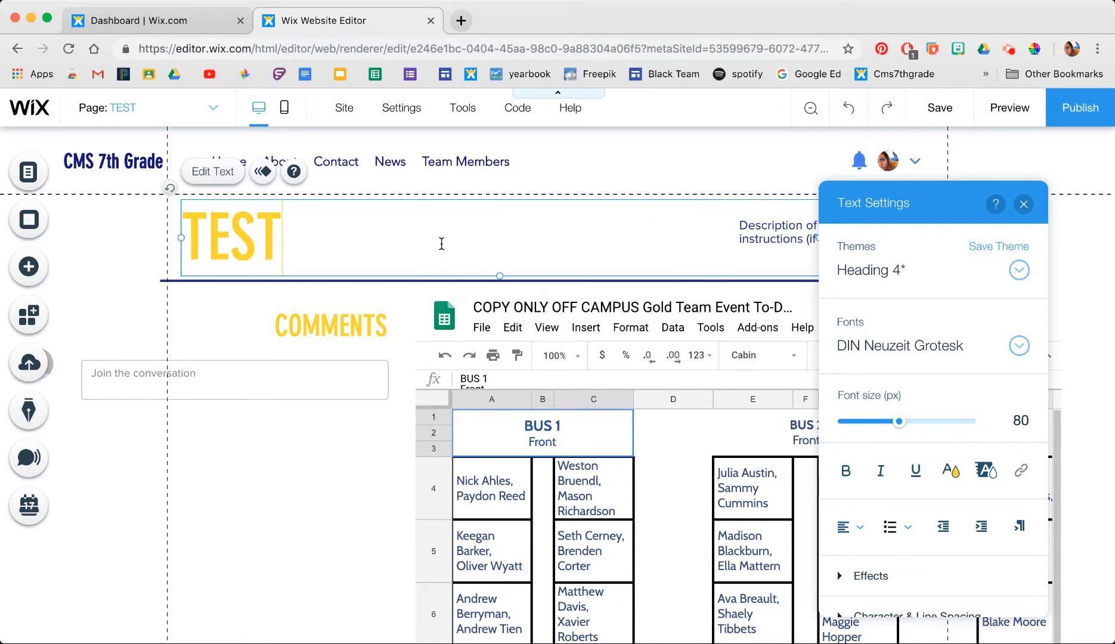
left_click(287, 532)
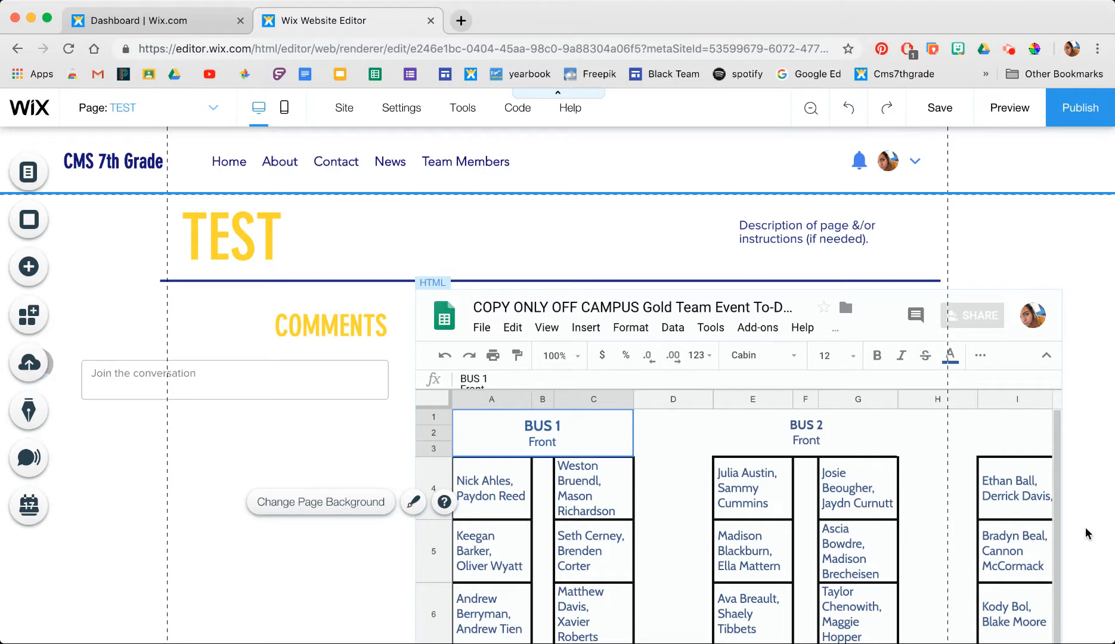
left_click(698, 464)
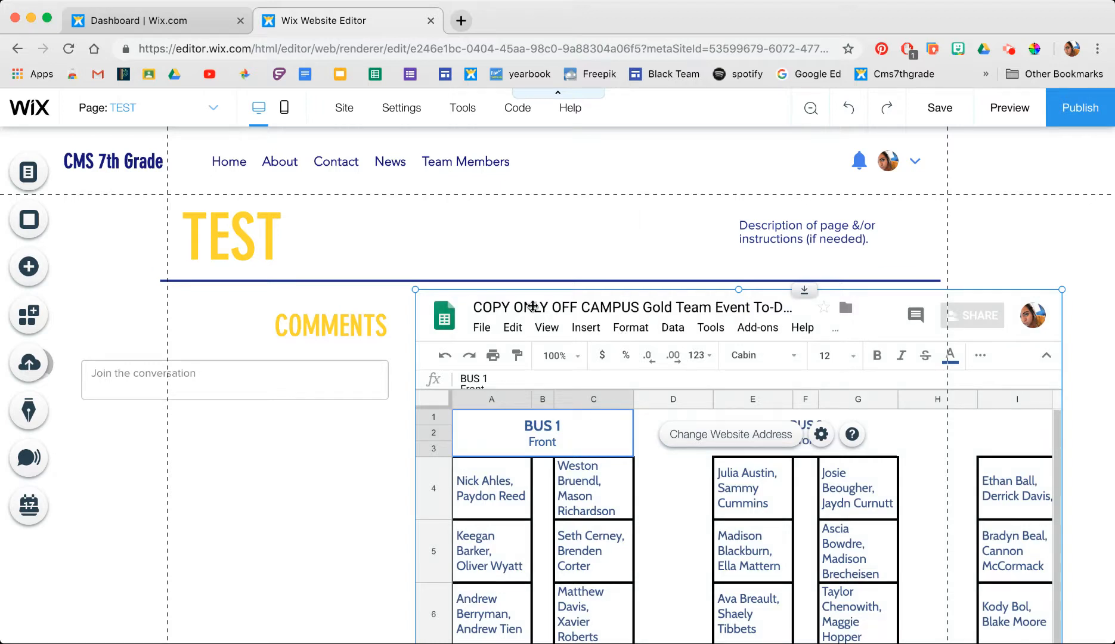
left_click(591, 448)
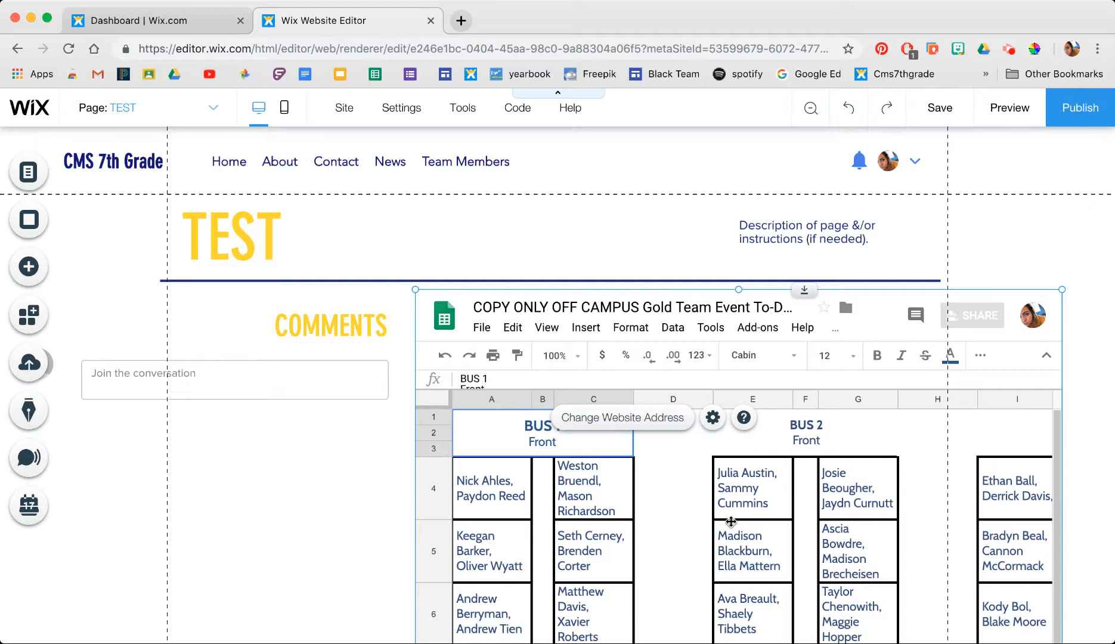
left_click(507, 307)
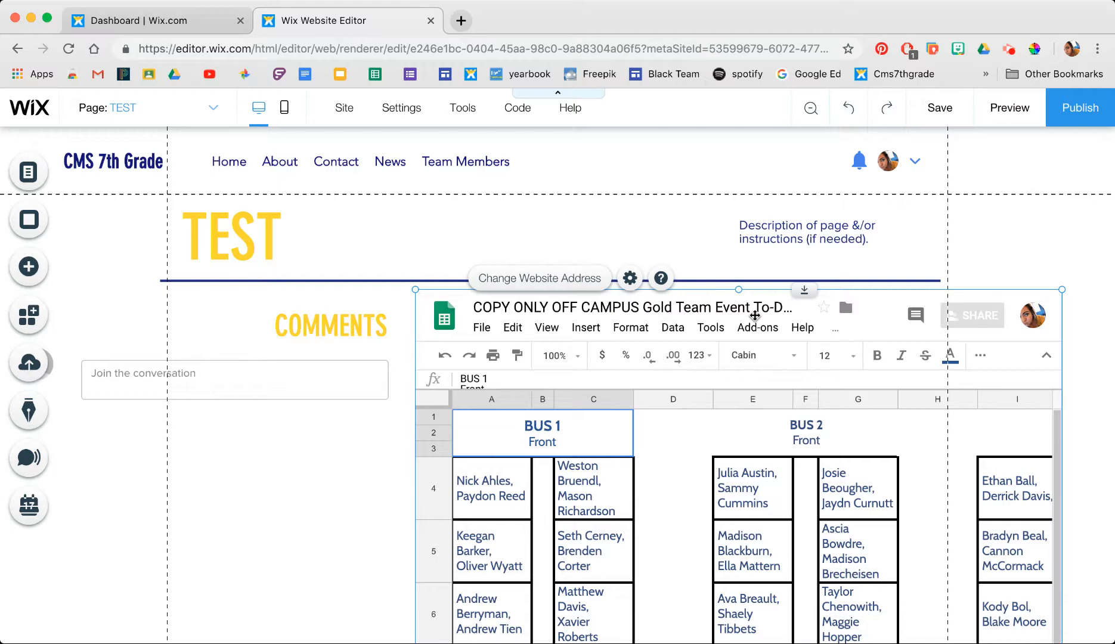
- Open Google Drive in a new tab and enter the Gold Team Drive
left_click(461, 22)
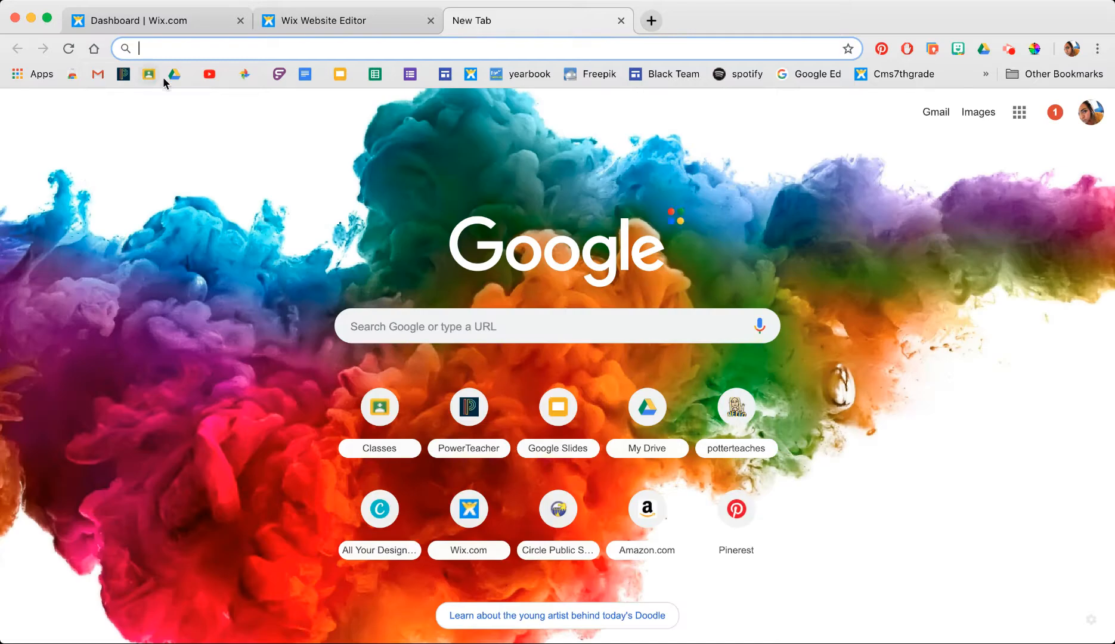
left_click(174, 75)
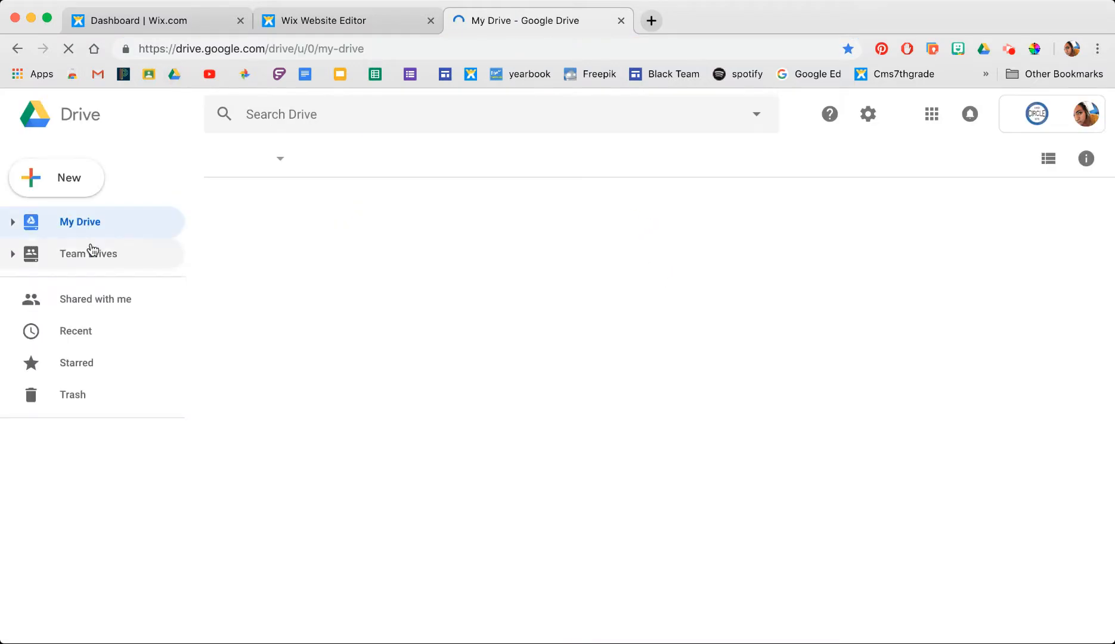
left_click(91, 253)
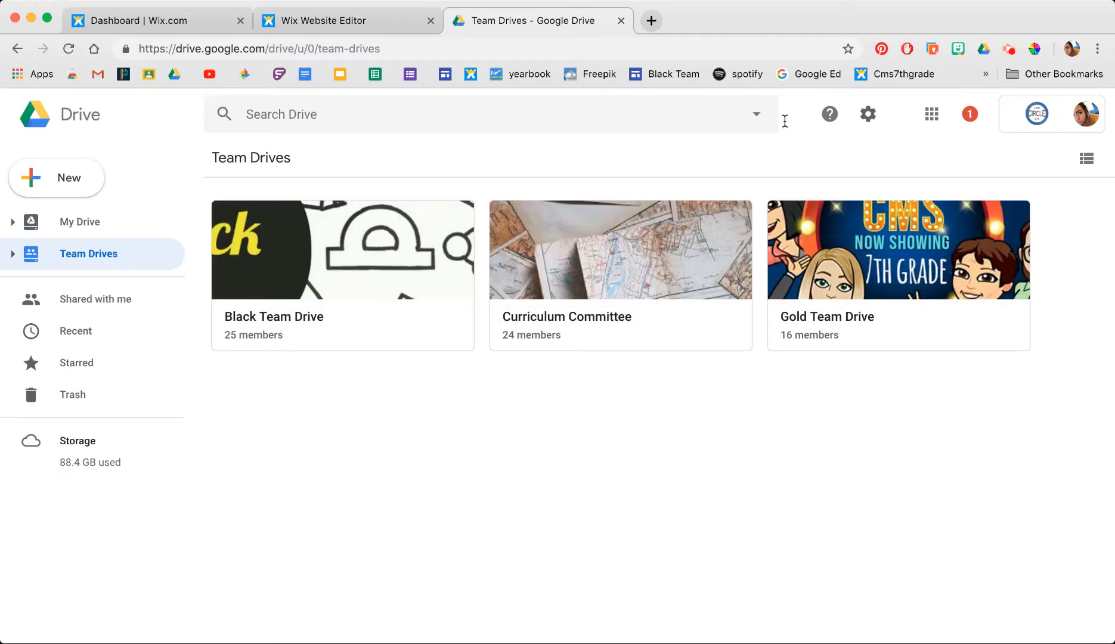
left_click(922, 267)
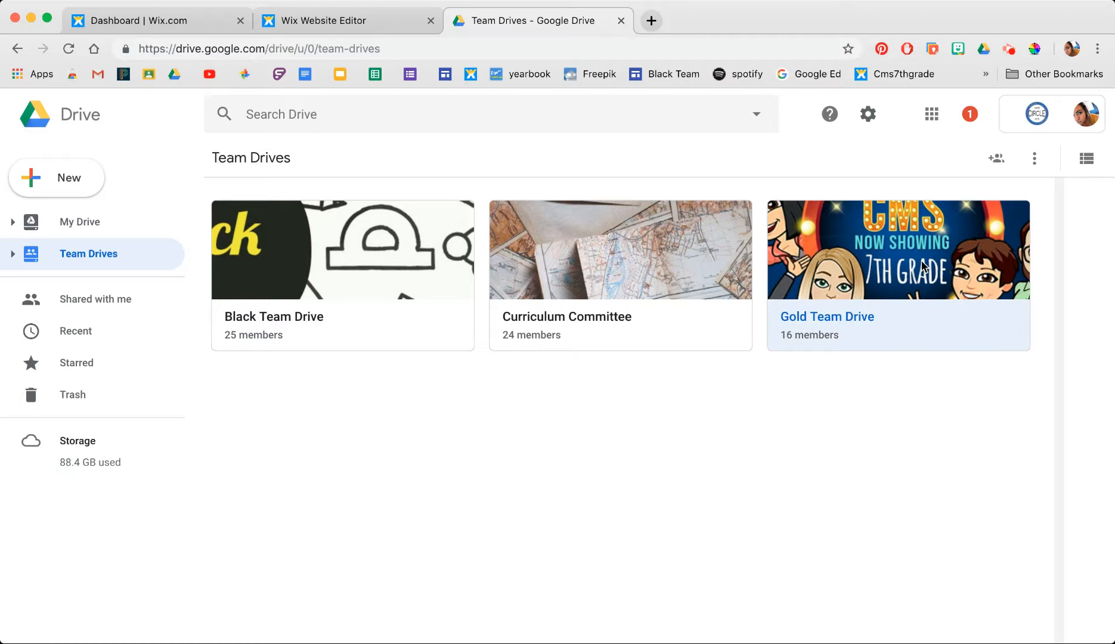
double_click(896, 273)
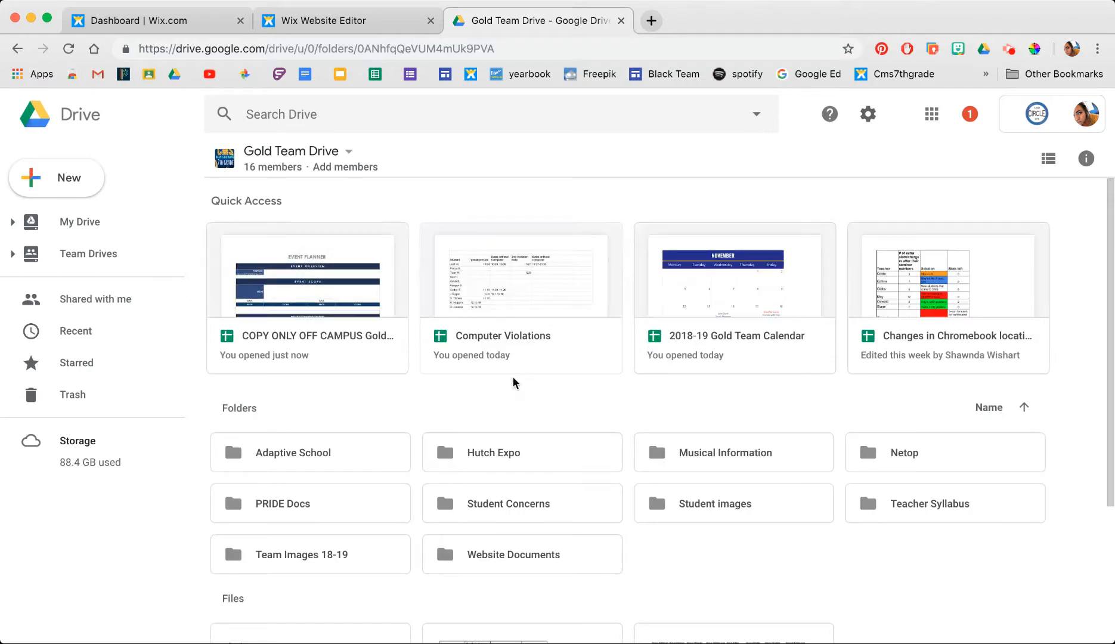
- Look through the Event Planning Pages and Excel originals folders, ending in Website Documents
scroll(387, 393, "down", 3)
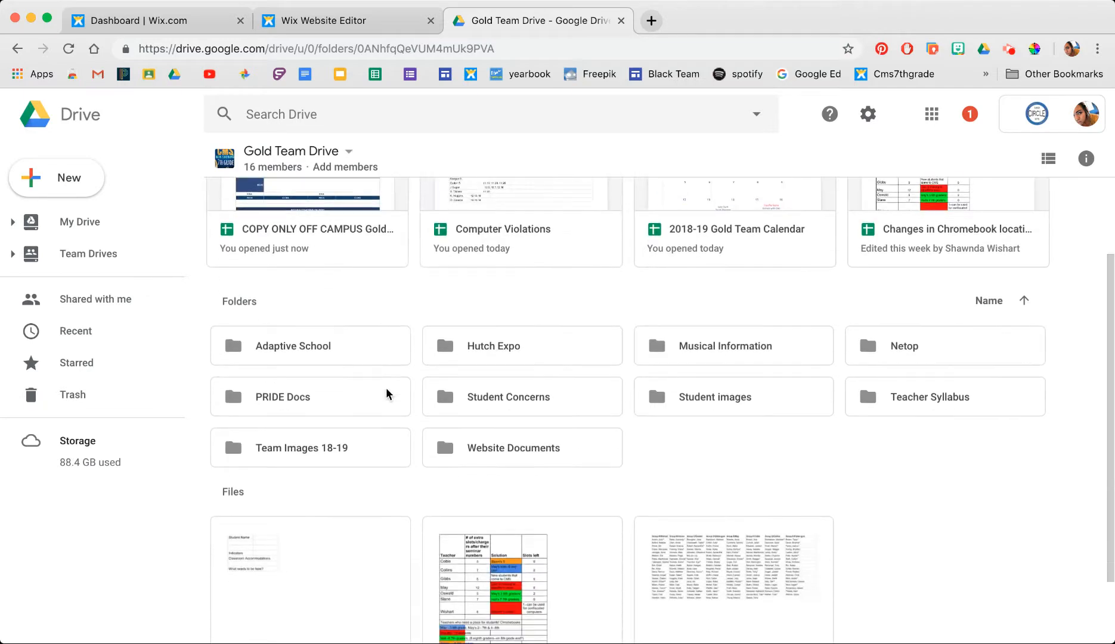
double_click(537, 433)
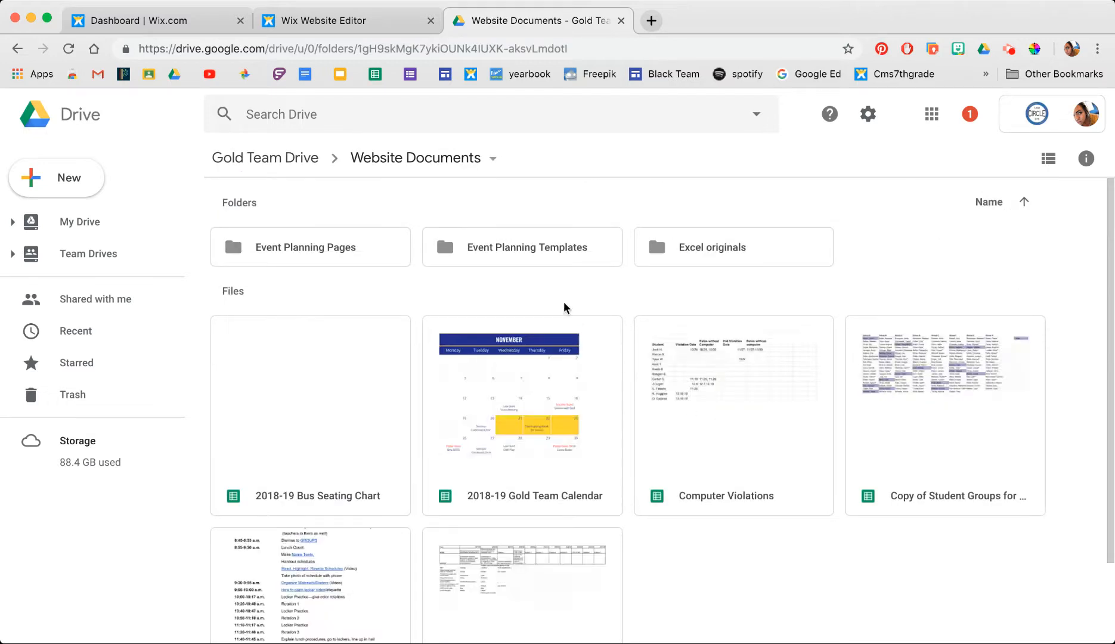
double_click(328, 257)
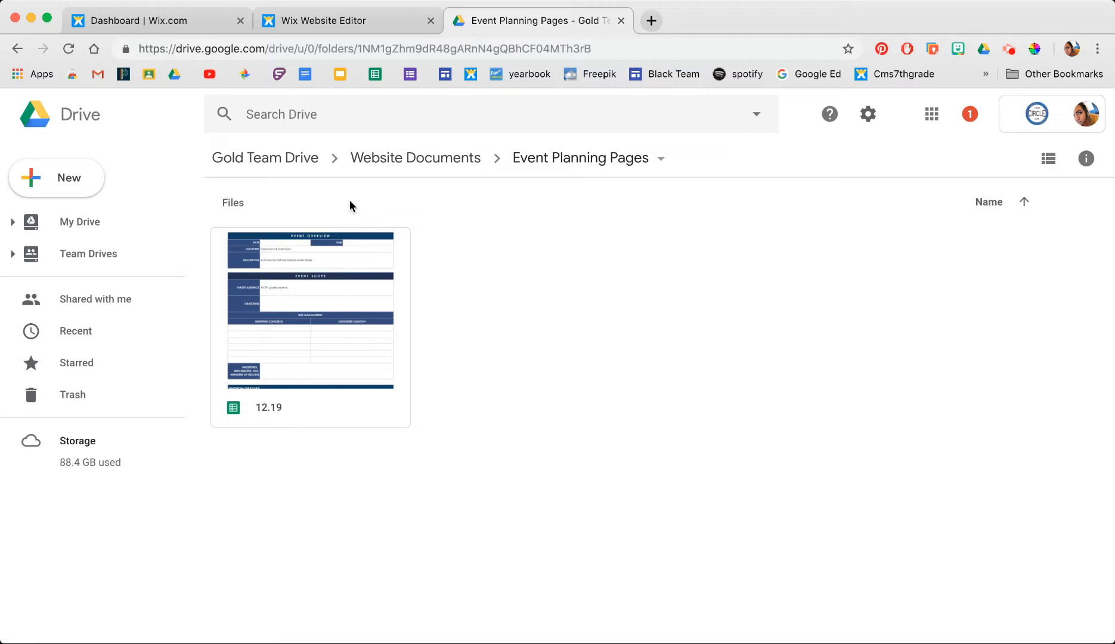
left_click(415, 167)
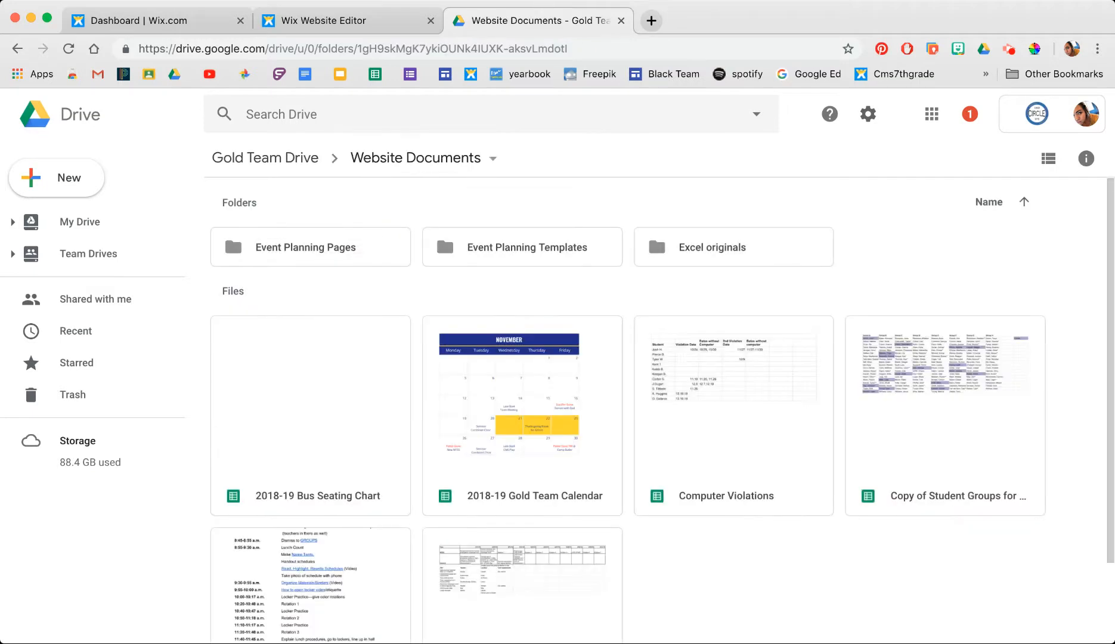
scroll(901, 529, "down", 3)
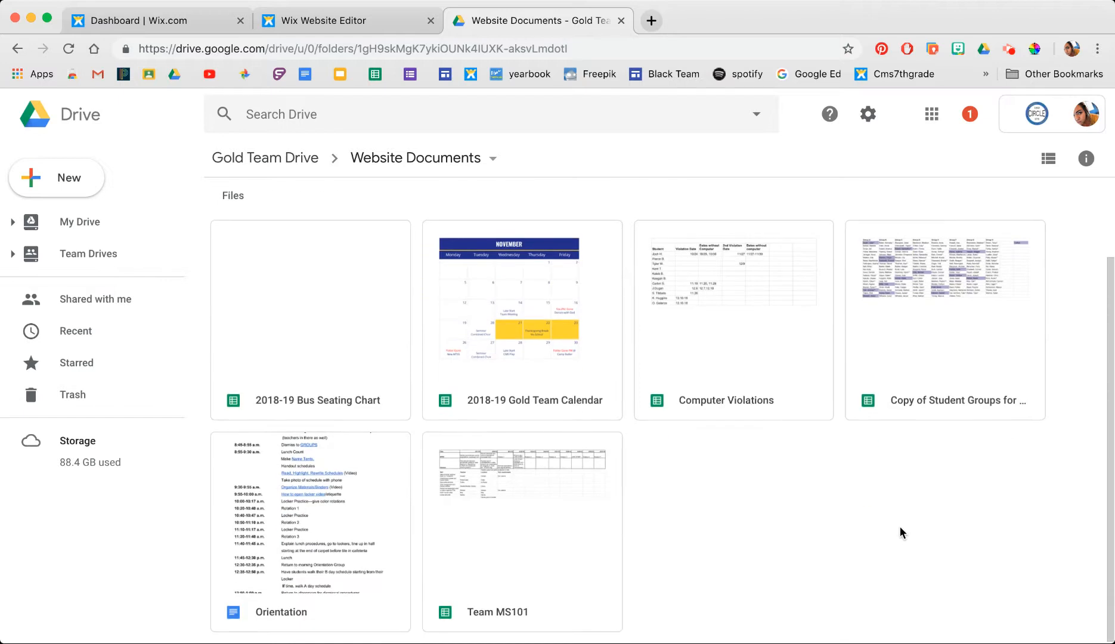
scroll(900, 526, "up", 3)
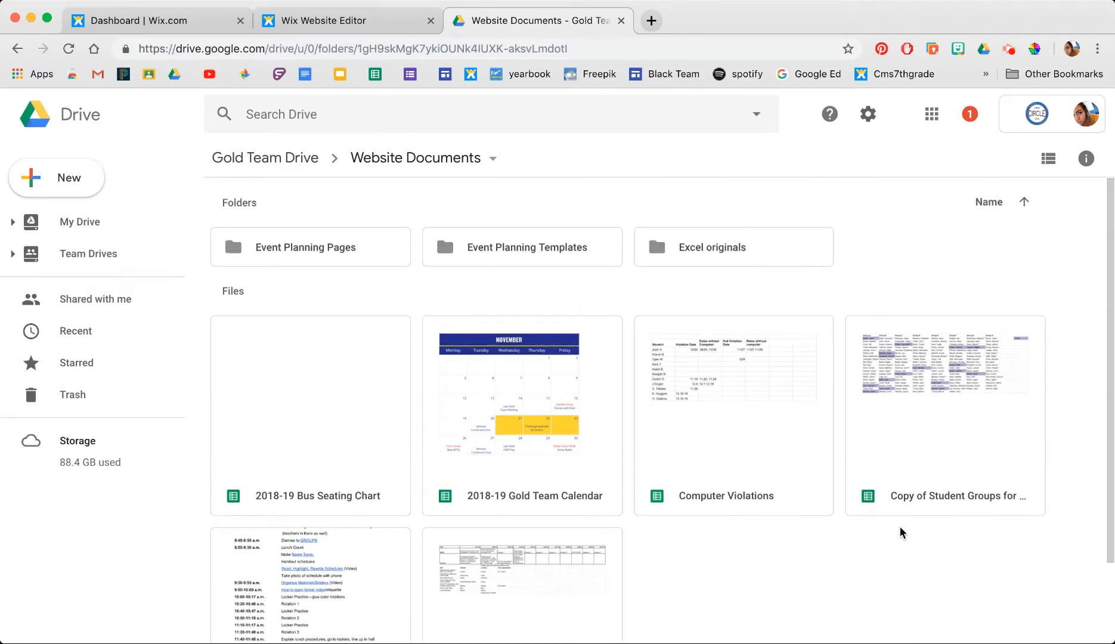
double_click(679, 241)
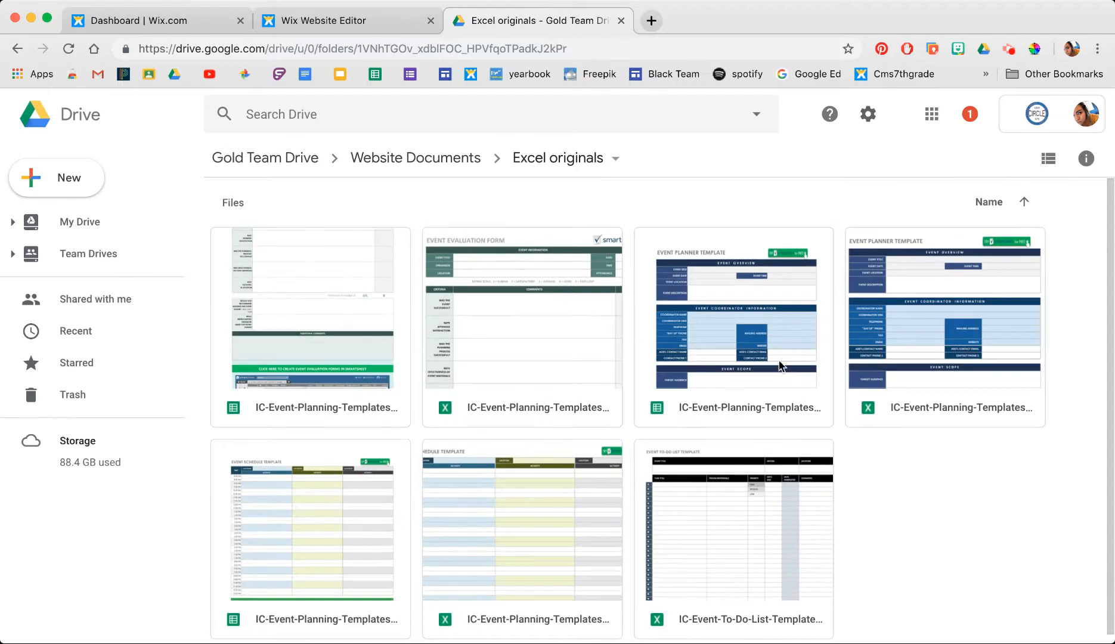
left_click(456, 158)
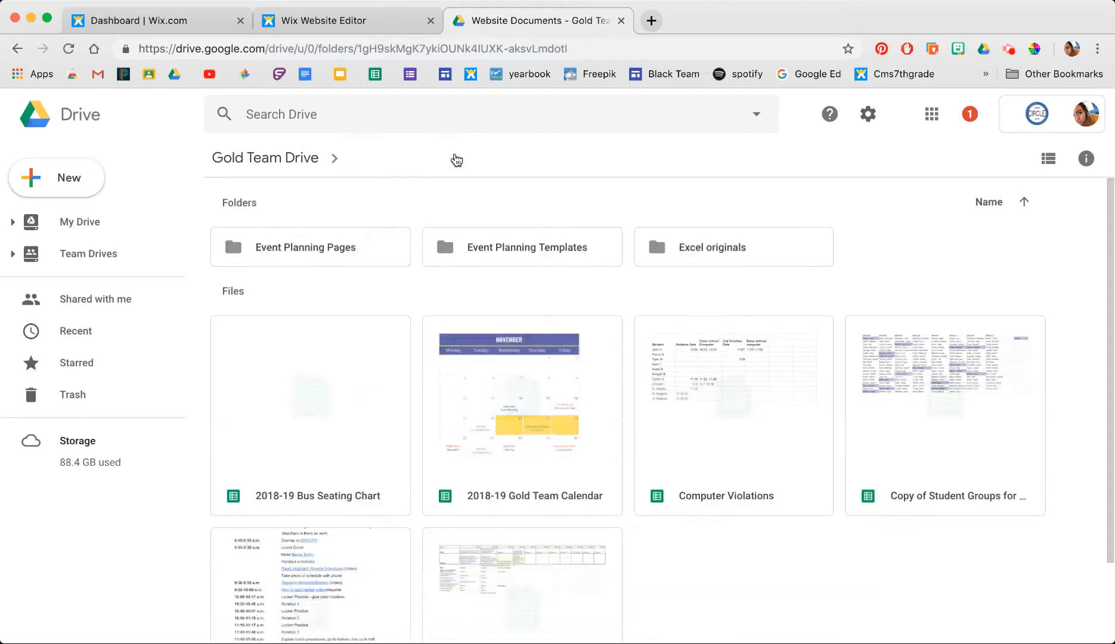
scroll(665, 334, "down", 2)
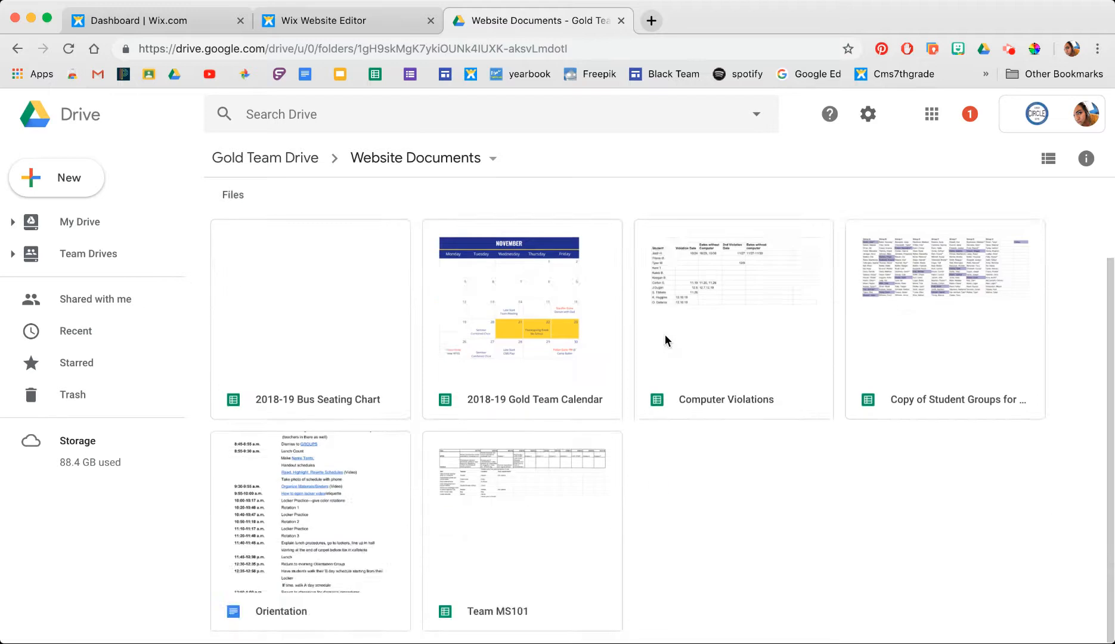
scroll(665, 335, "up", 2)
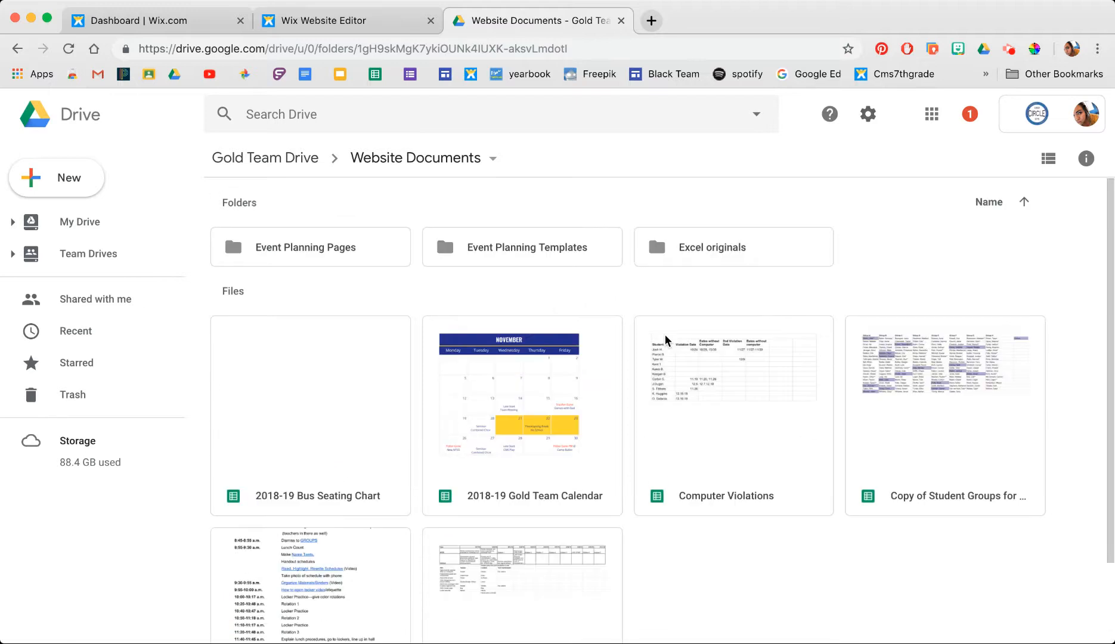
- In Event Planning Templates, make a copy of the off-campus event planner template
double_click(535, 257)
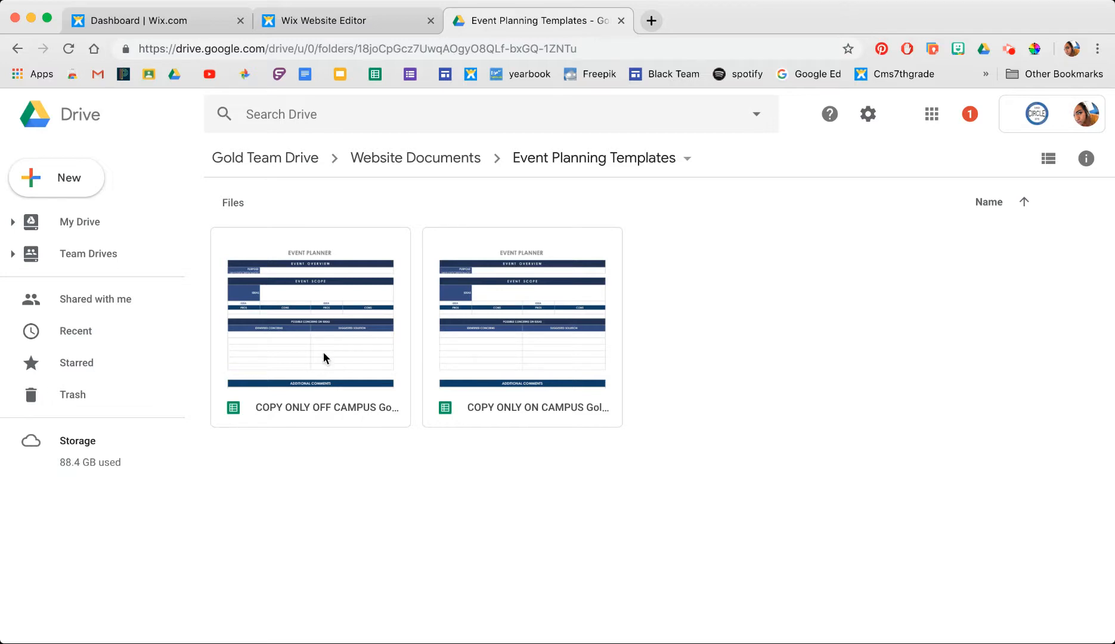
right_click(306, 324)
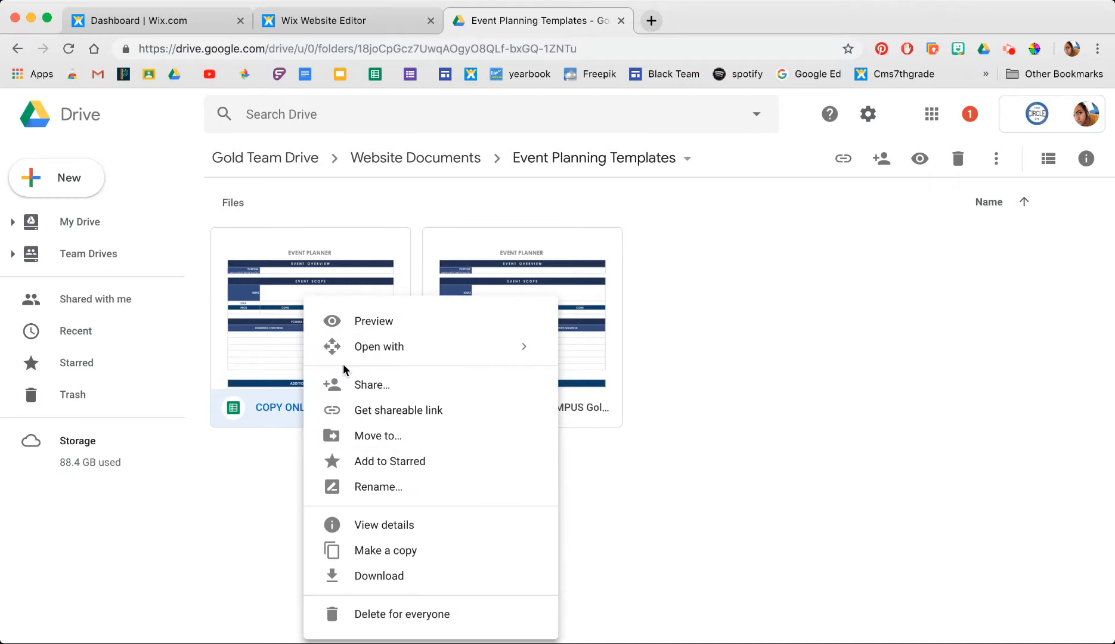
left_click(390, 551)
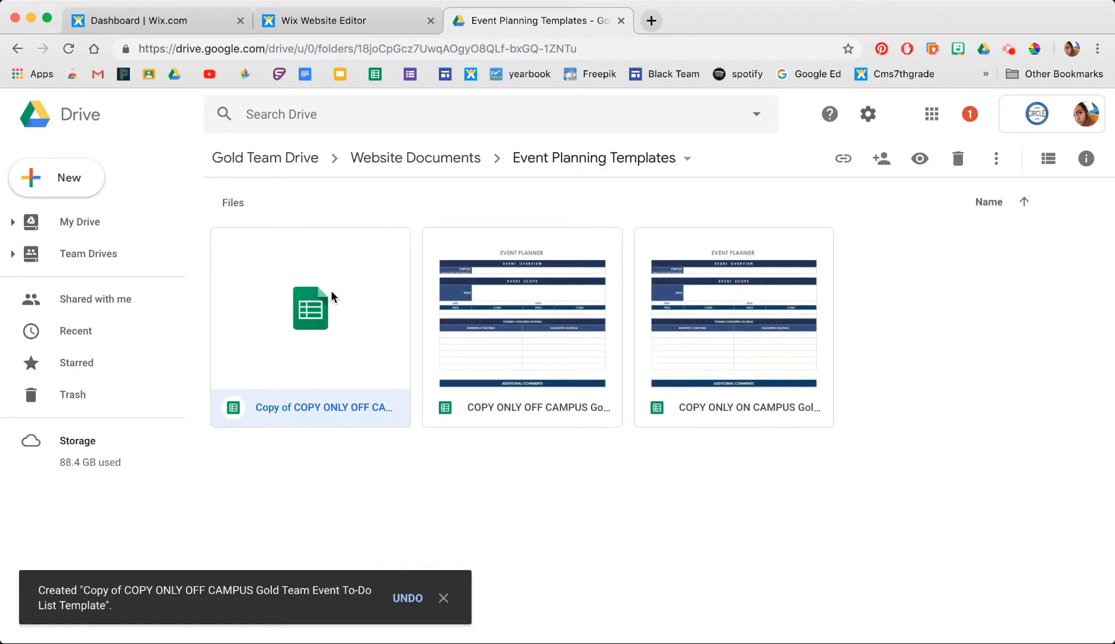
- Rename the copy to TEST and open it in Sheets
right_click(309, 404)
left_click(370, 494)
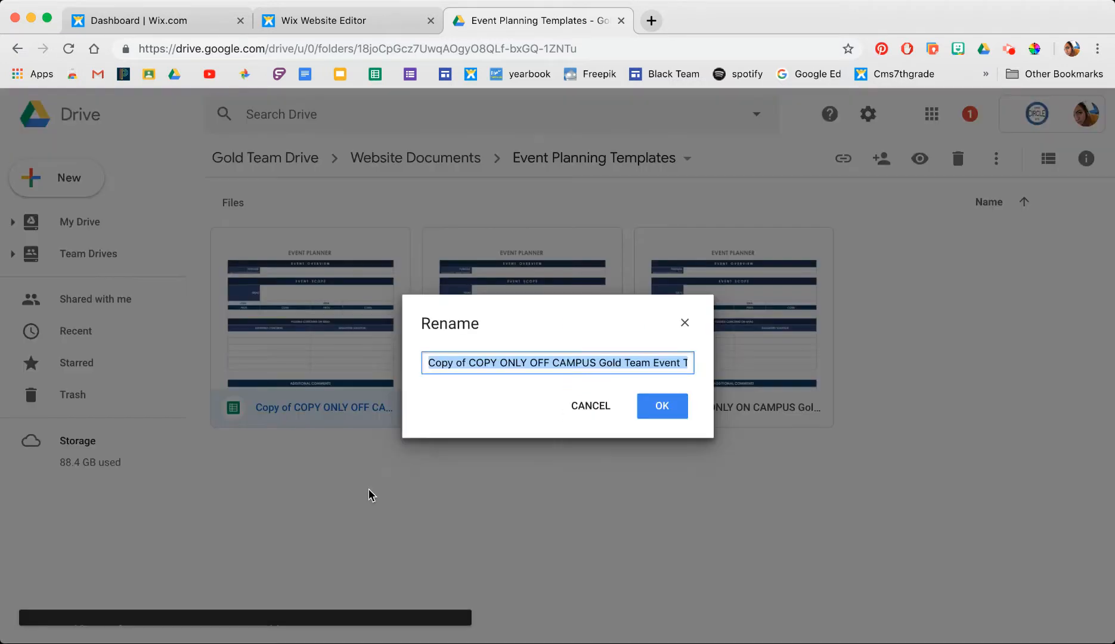
type("TEST")
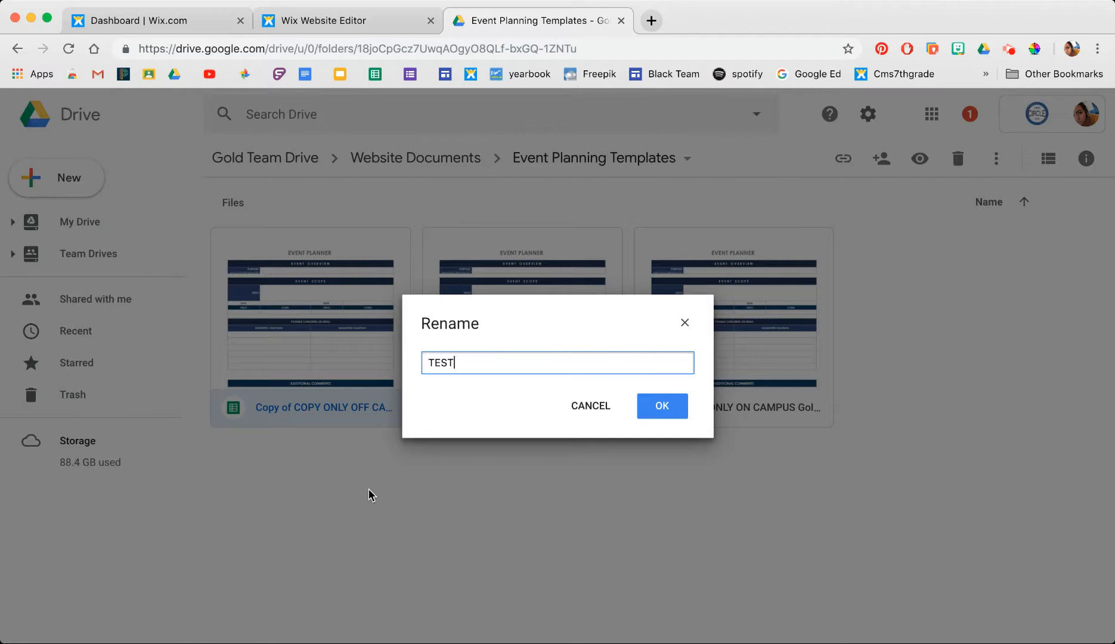
left_click(653, 410)
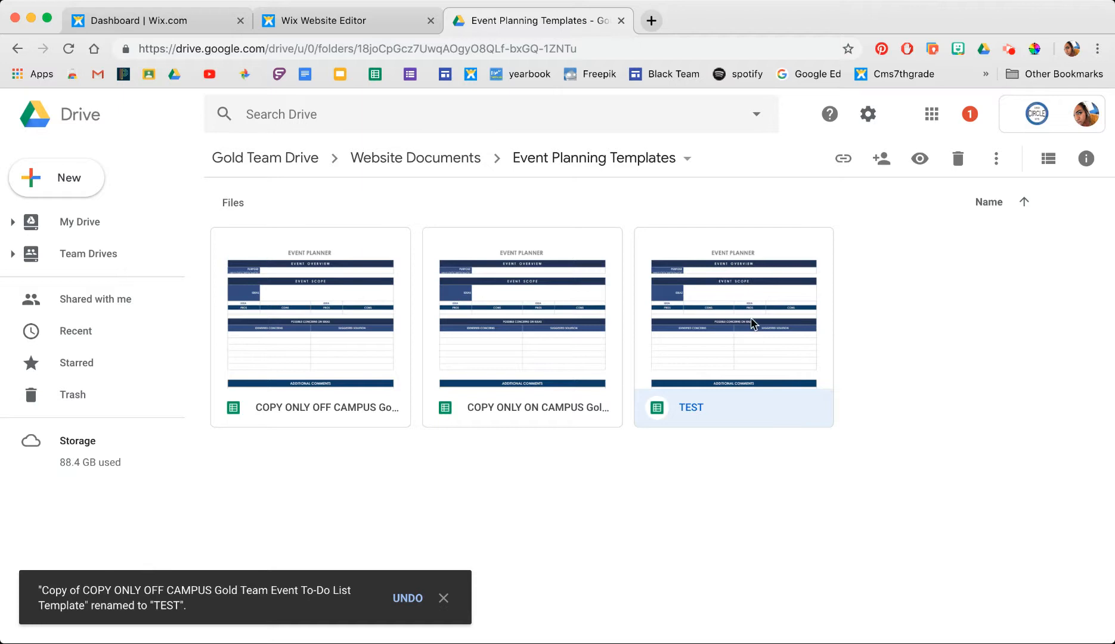
double_click(736, 349)
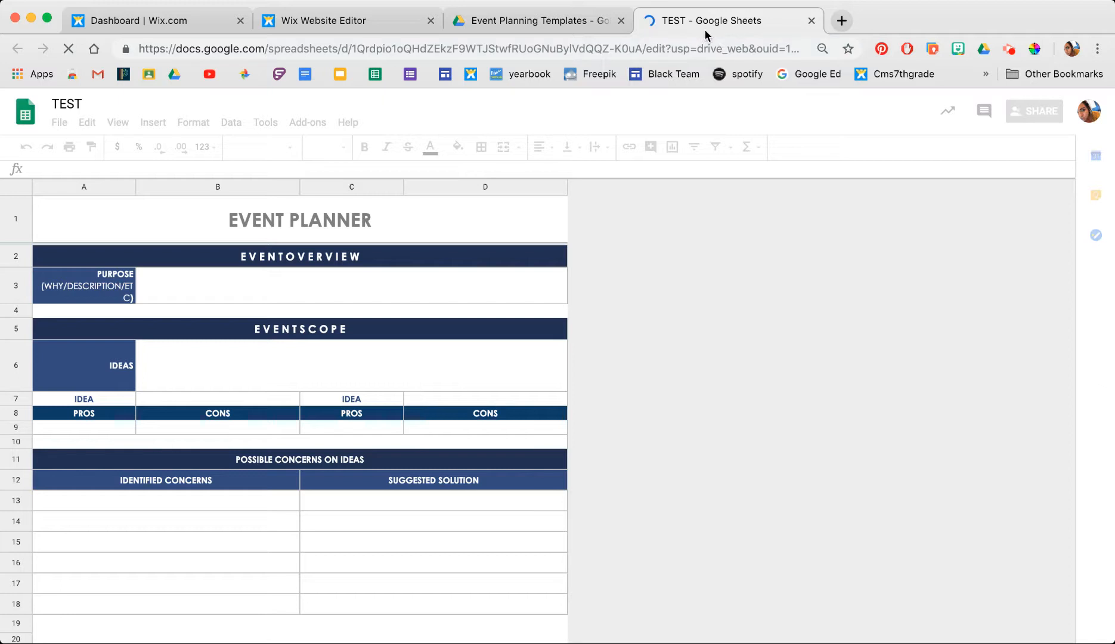
- Copy the TEST spreadsheet's URL and return to the Wix Editor tab
left_click(622, 49)
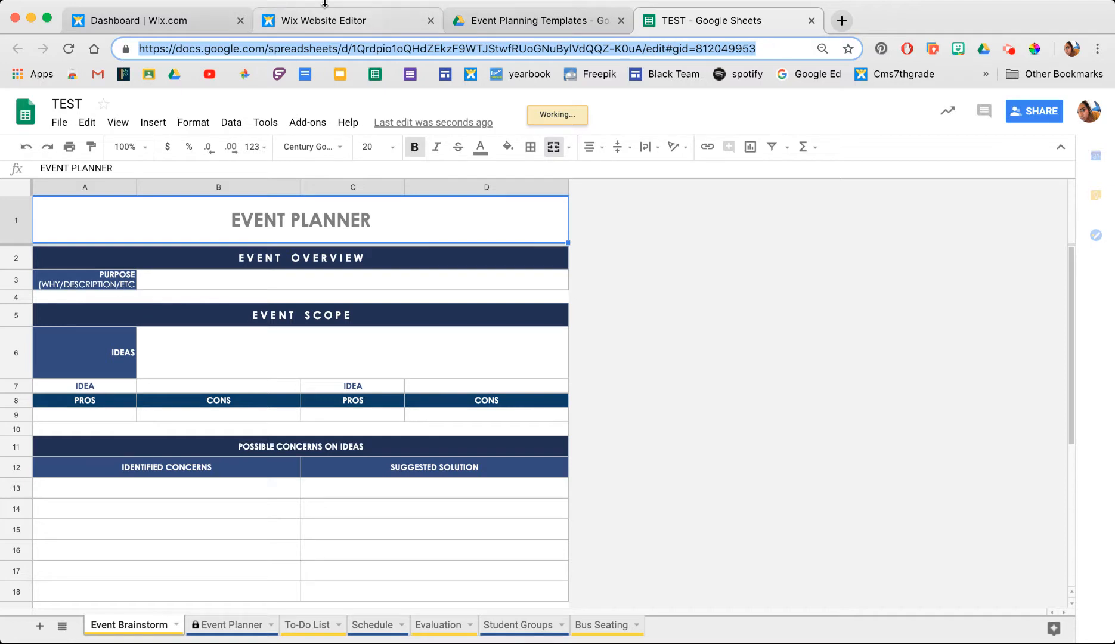
left_click(311, 24)
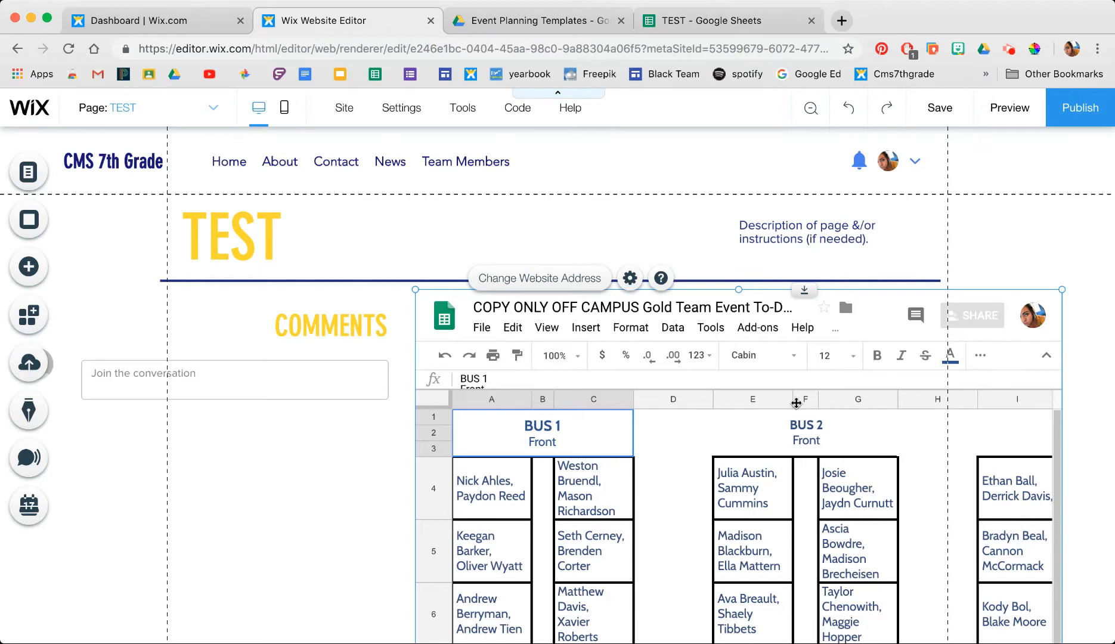
- Replace the HTML embed's website address with the TEST sheet URL and update it
left_click(718, 436)
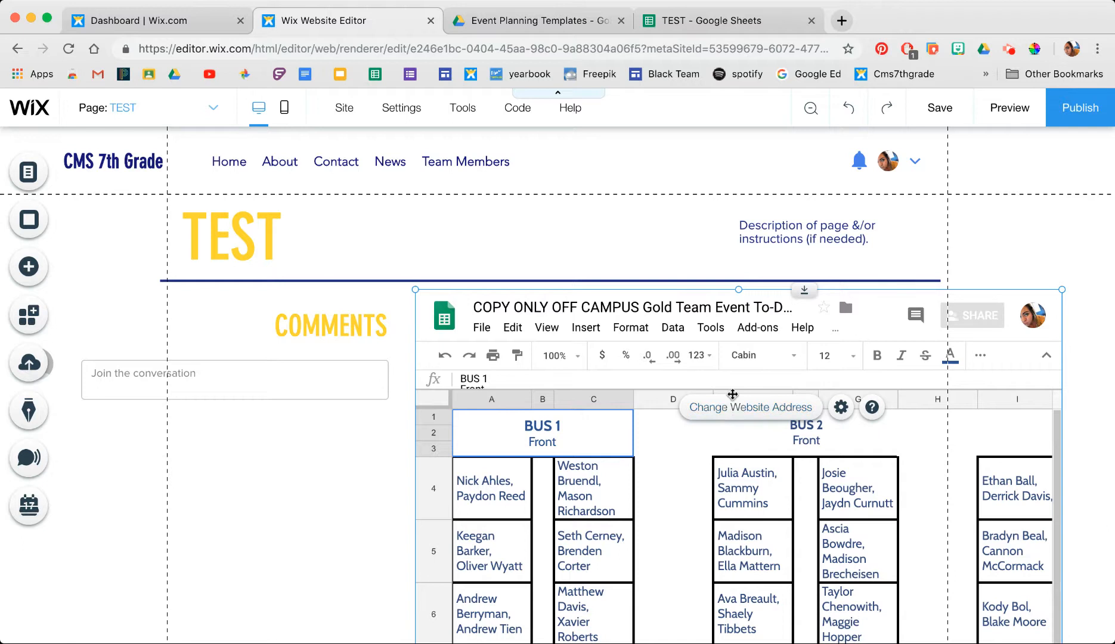
left_click(718, 416)
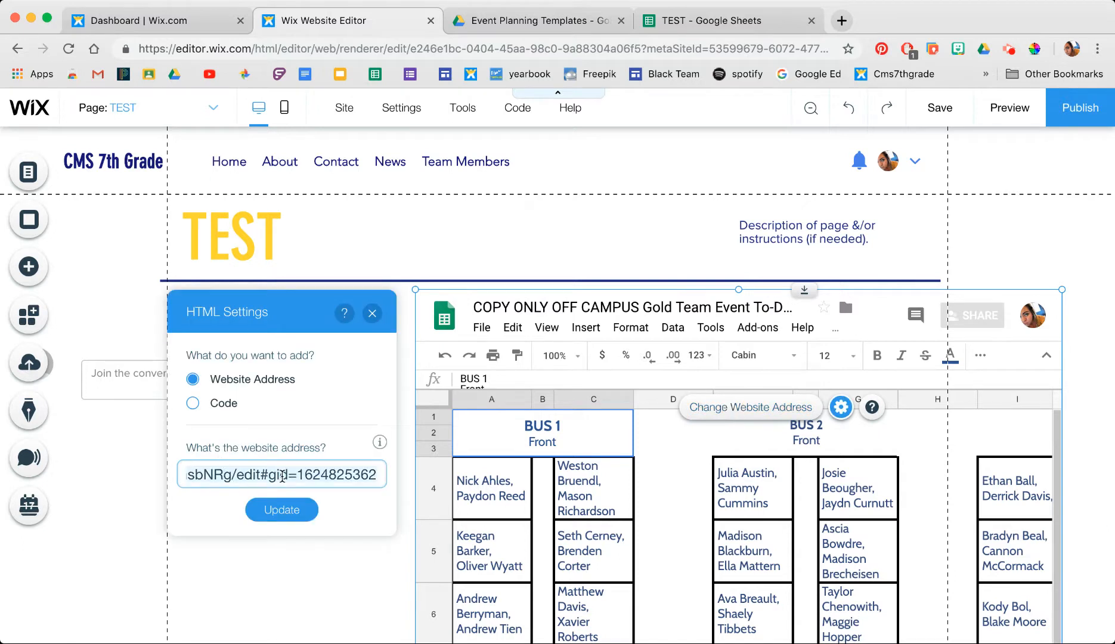
key("super+a")
key("super+v")
left_click(282, 509)
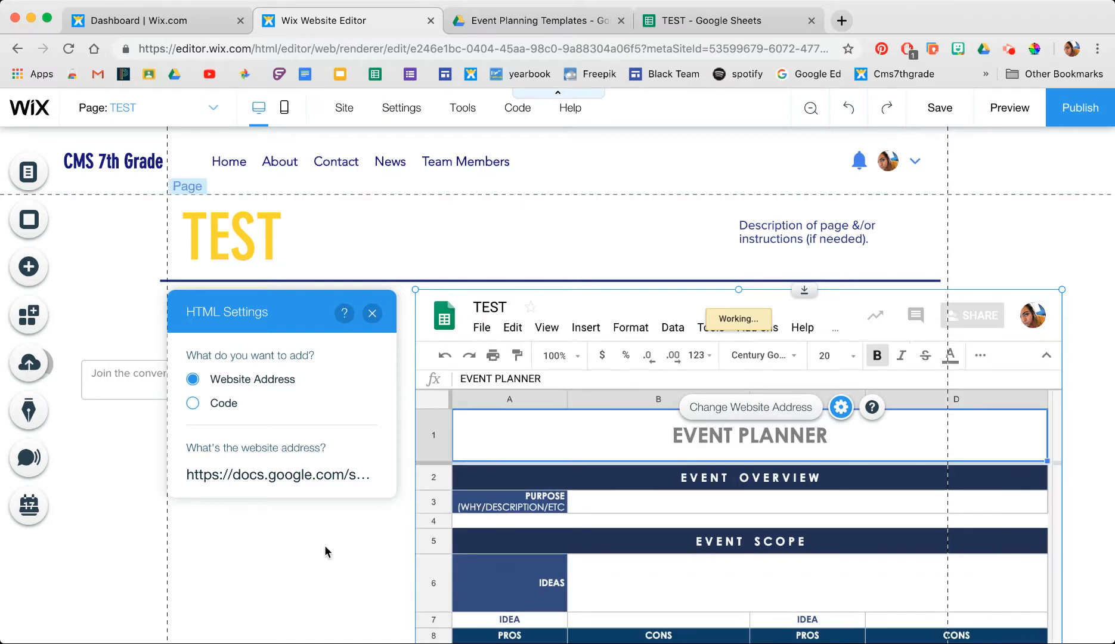
left_click(324, 546)
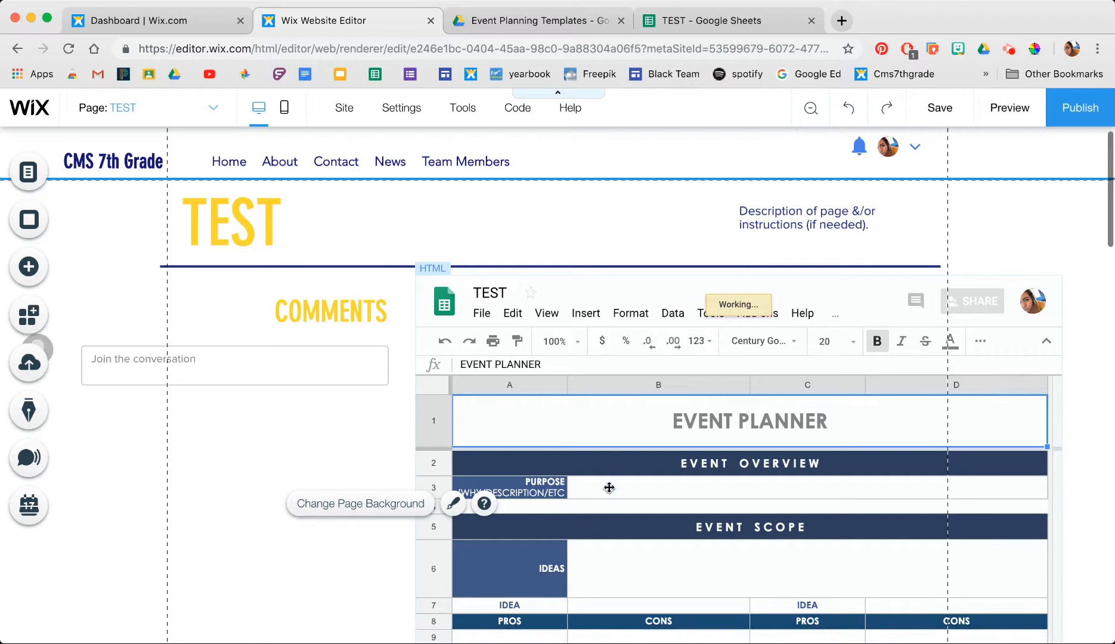
- Save and publish the site with the TEST page's embedded event planner, then return to the editor
scroll(332, 455, "down", 5)
scroll(332, 449, "down", 10)
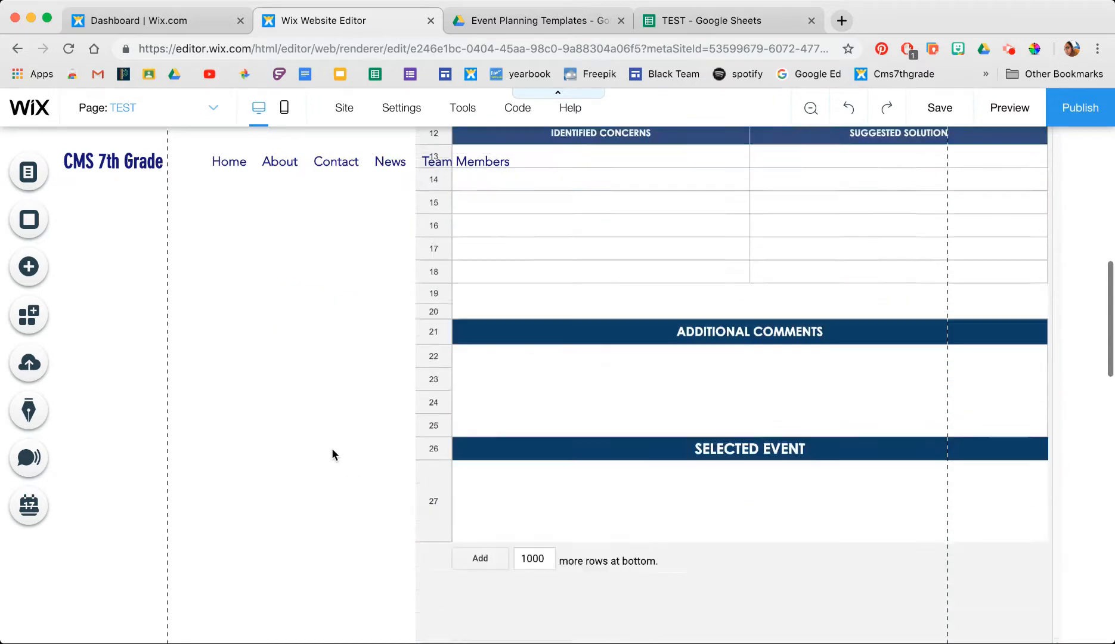
scroll(332, 455, "down", 1)
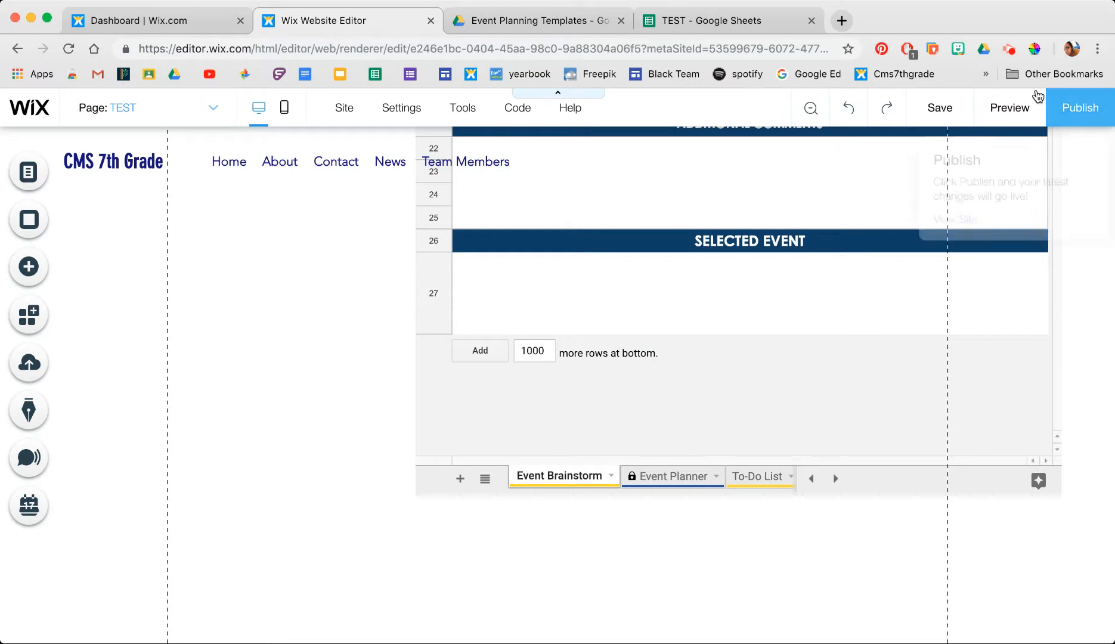
left_click(946, 109)
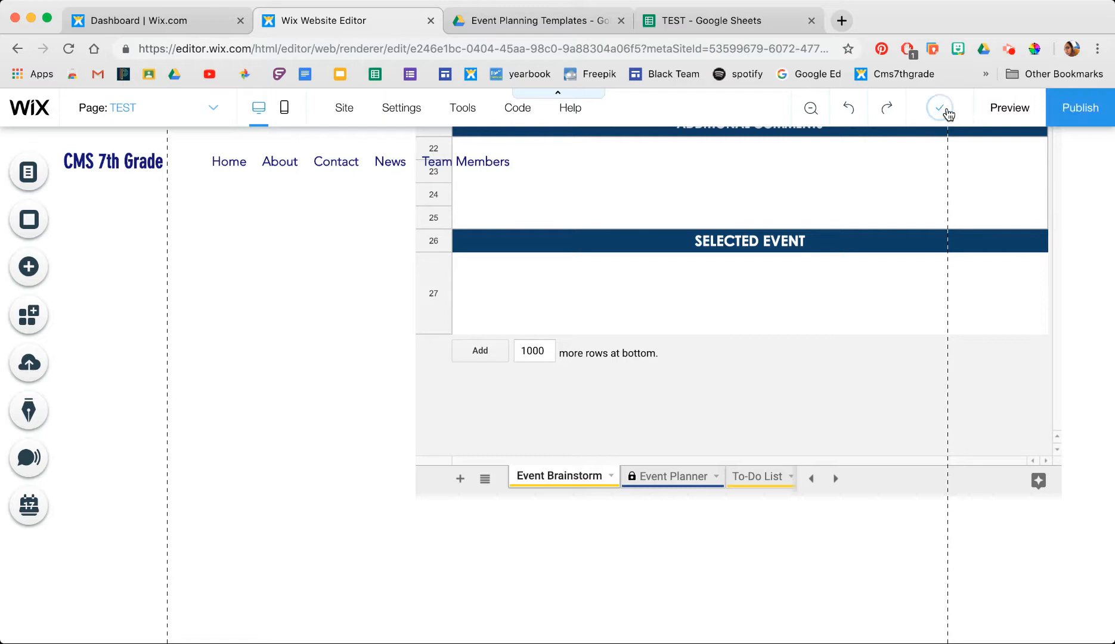
left_click(1083, 111)
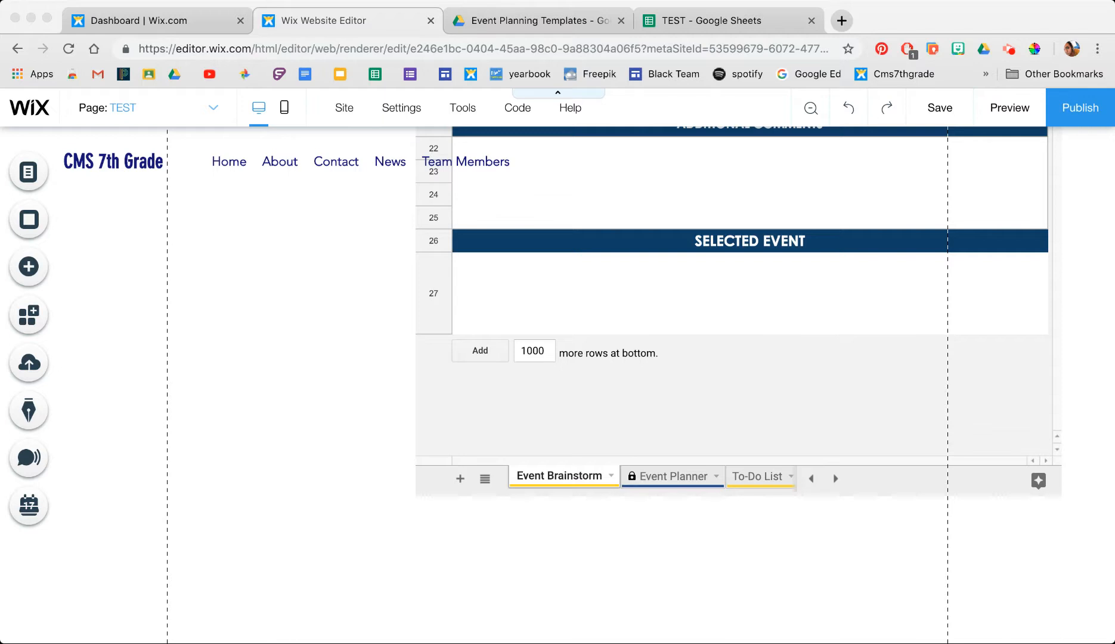
left_click(1009, 112)
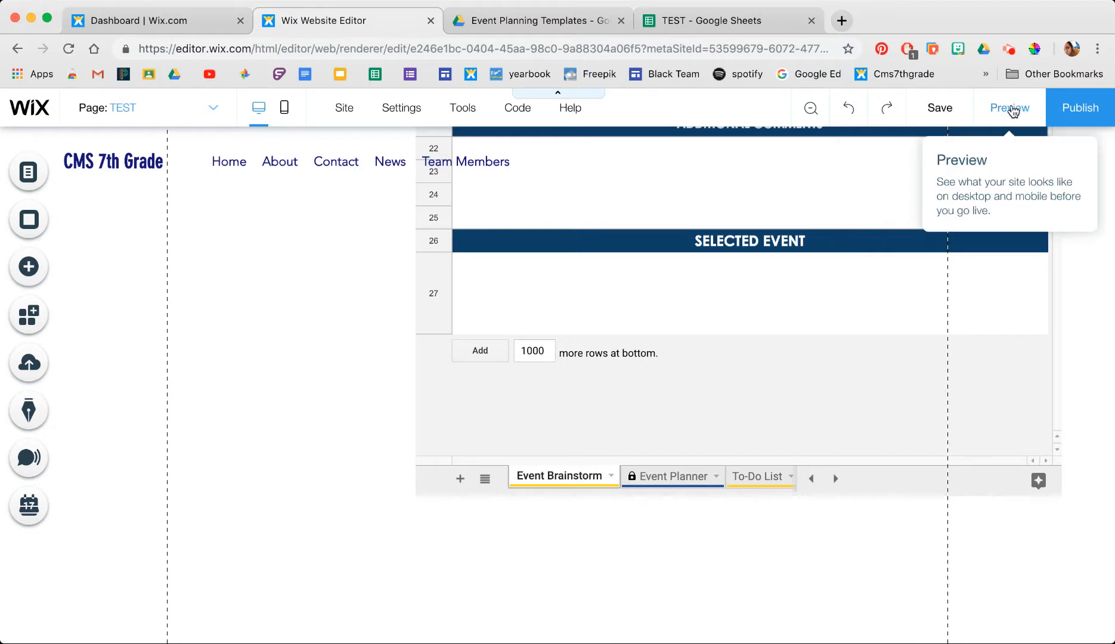
- Preview the TEST page and scroll through the embedded Event Planner's overview, scope and concerns
left_click(1012, 113)
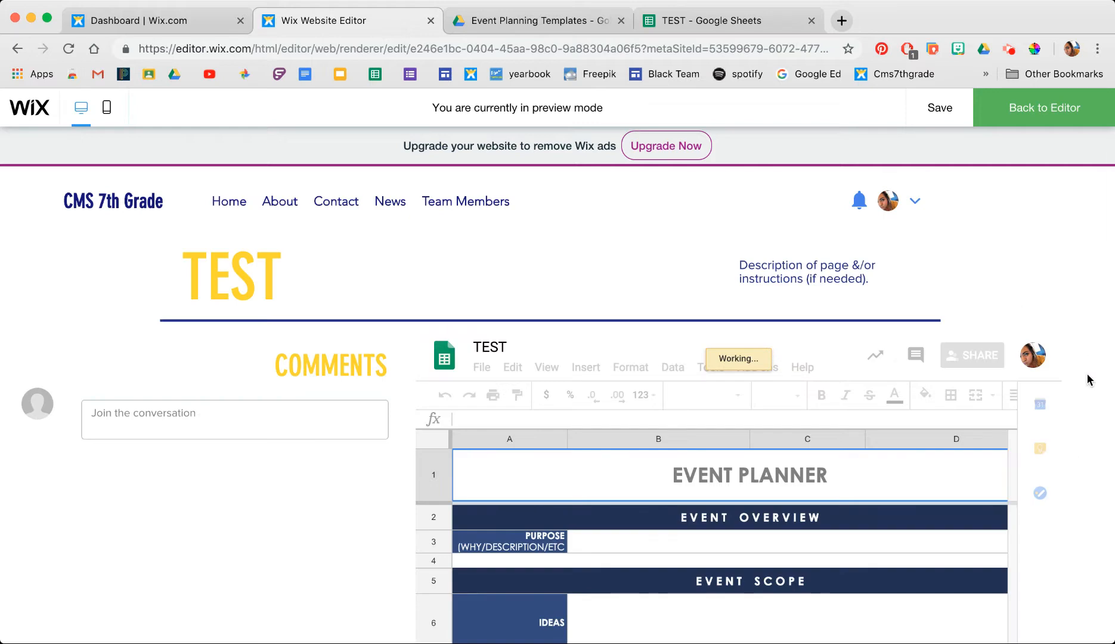
scroll(1087, 376, "down", 4)
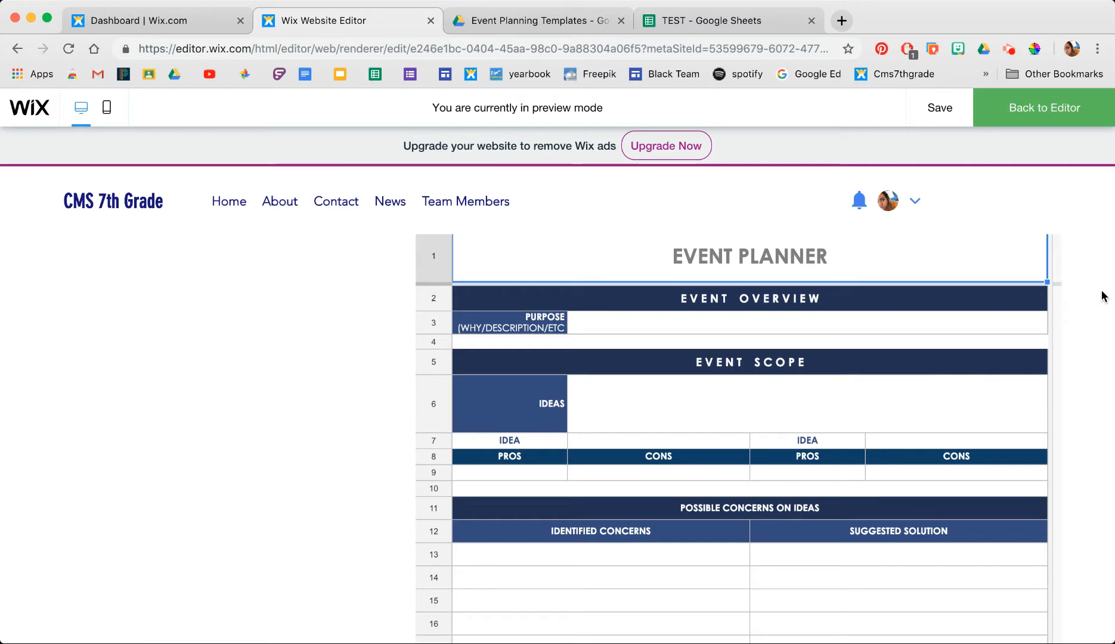
scroll(1100, 290, "down", 3)
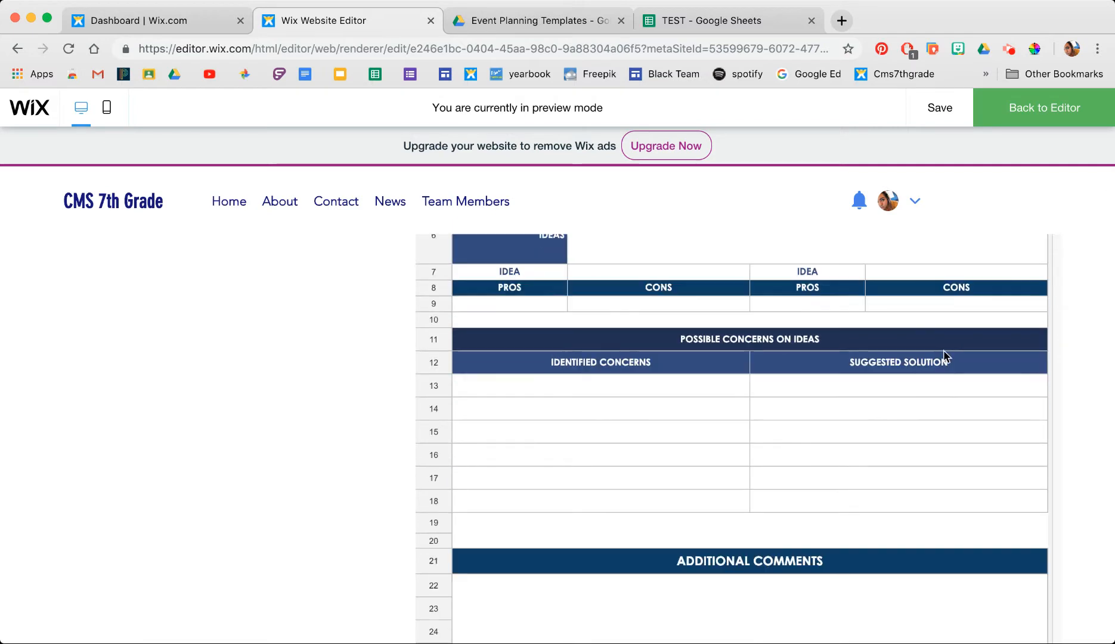